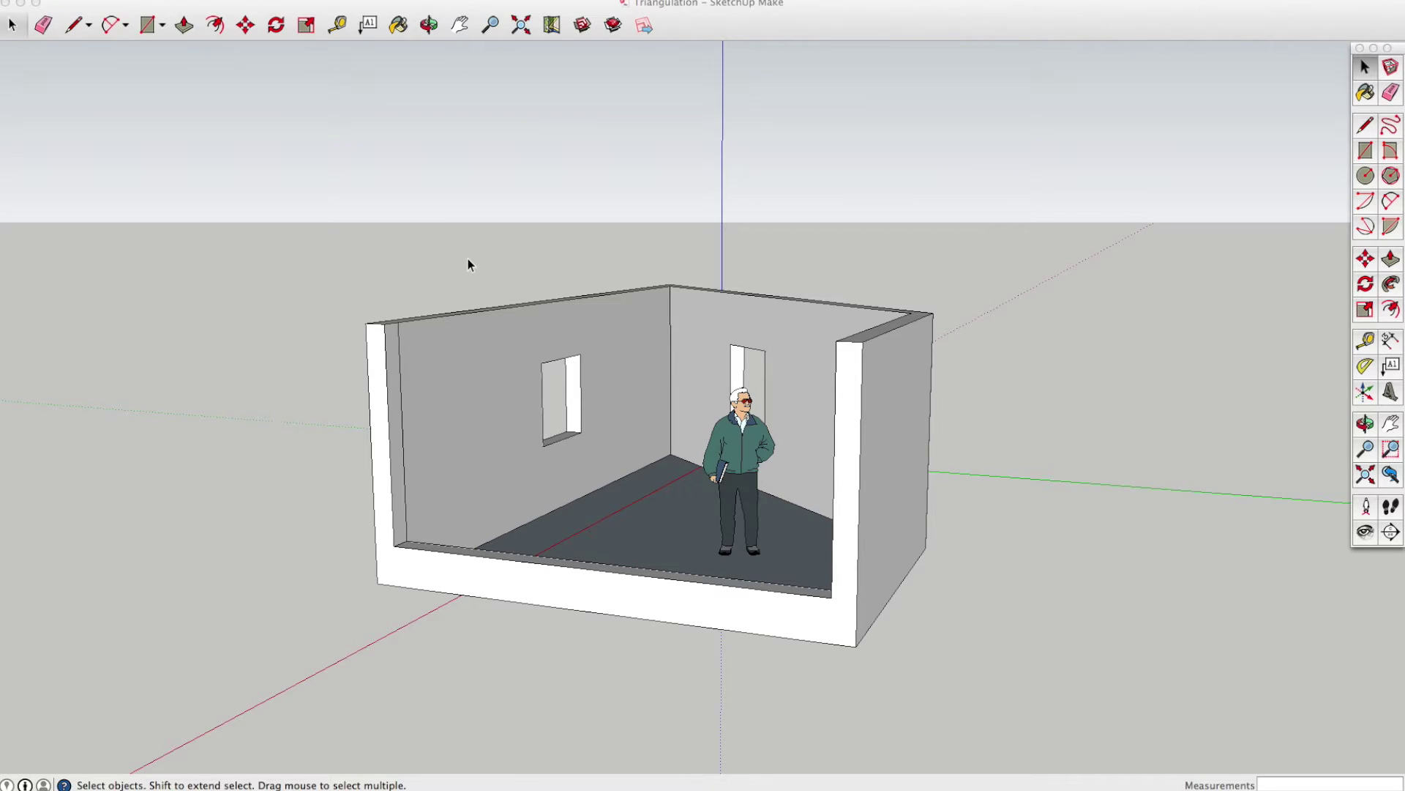
# Measure the inside length of the room's left wall along its top edge, from the open end to the back corner.
pyautogui.click(717, 243)
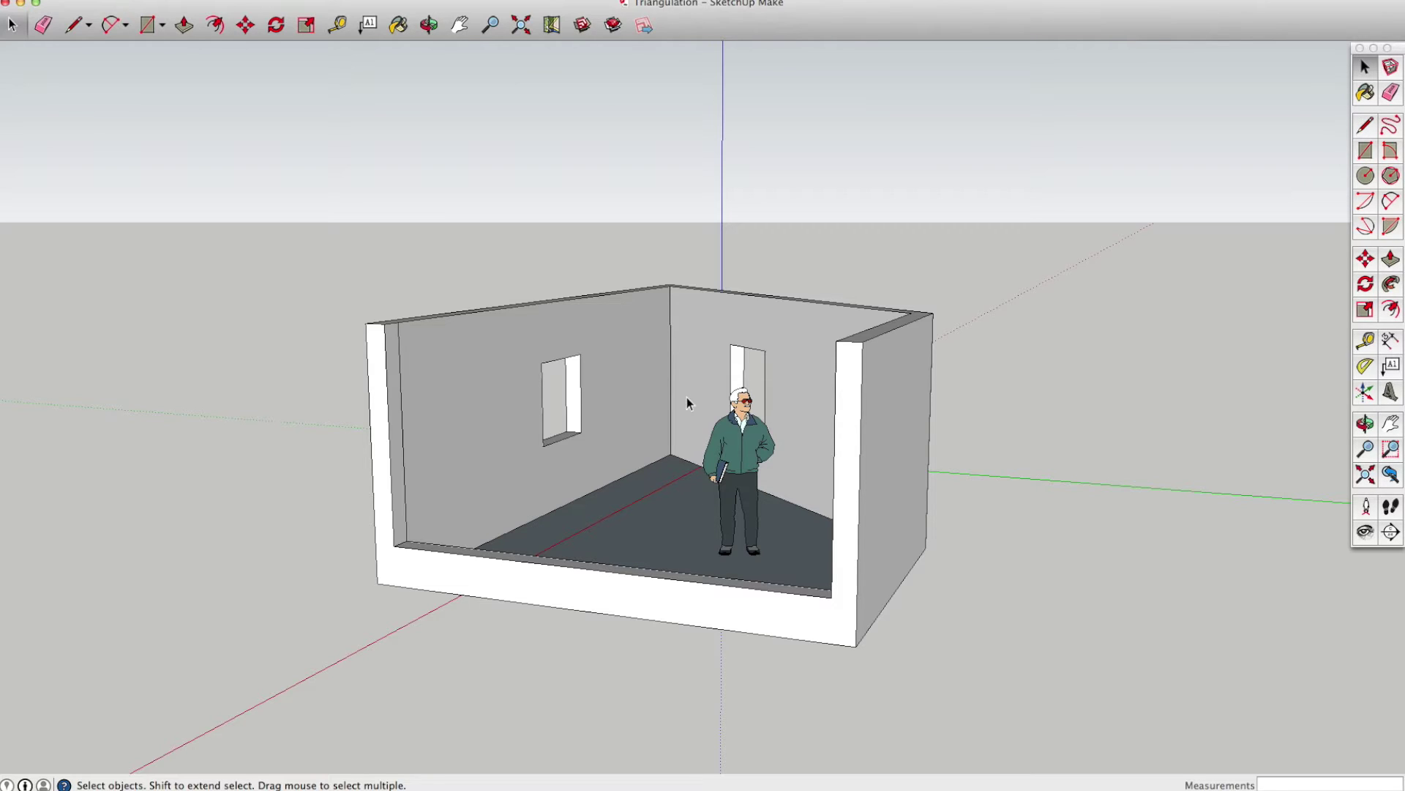
pyautogui.press('o')
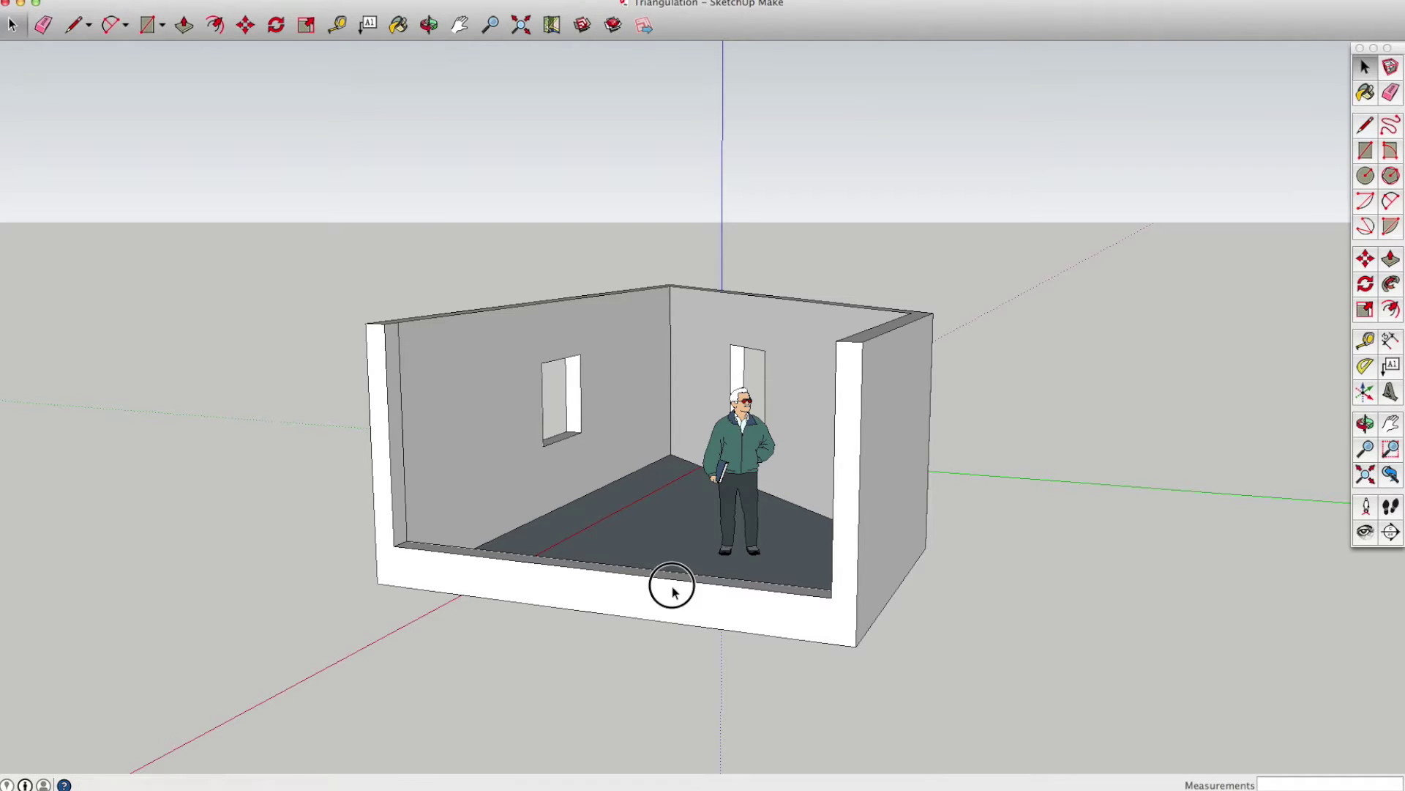
pyautogui.moveTo(673, 586); pyautogui.dragTo(655, 416)
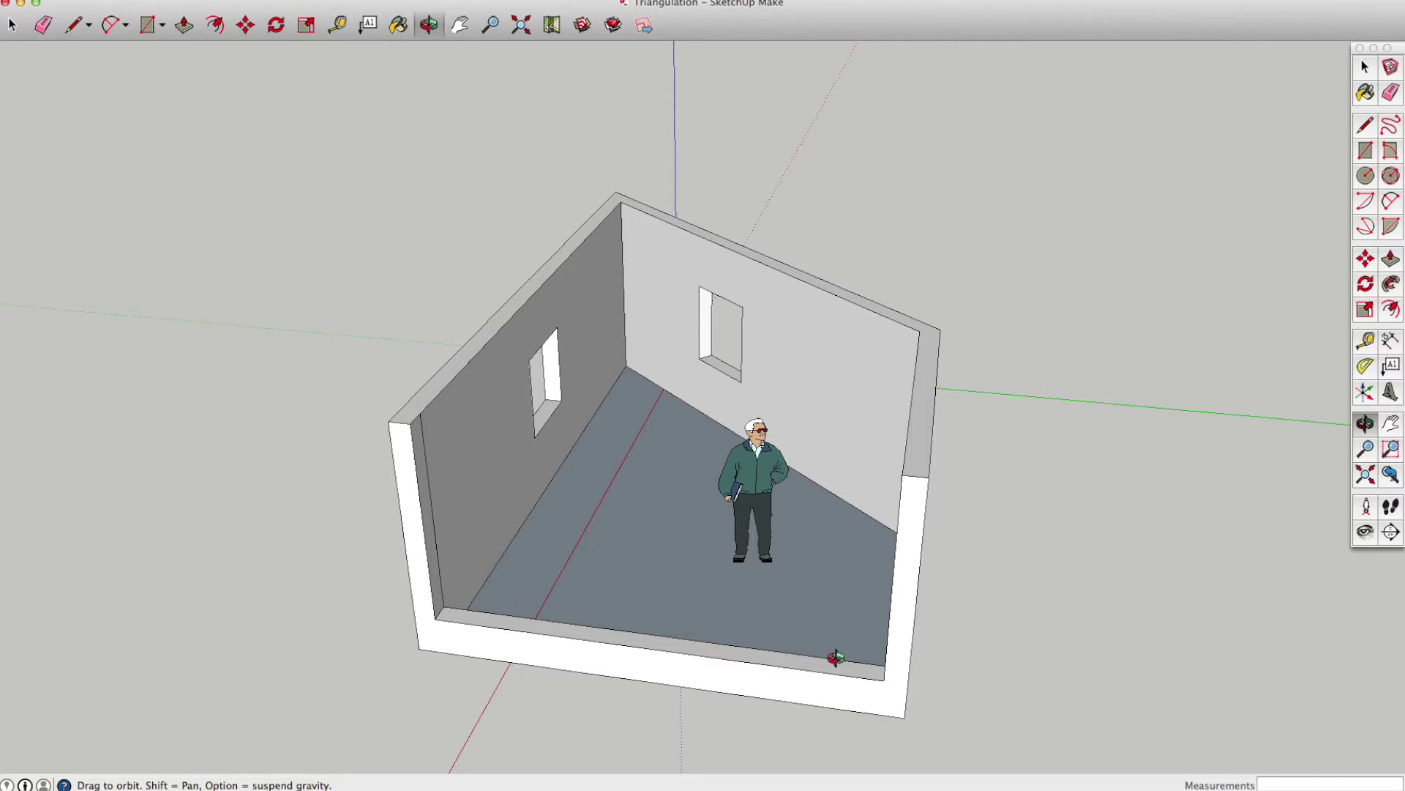
pyautogui.moveTo(832, 623); pyautogui.dragTo(744, 596)
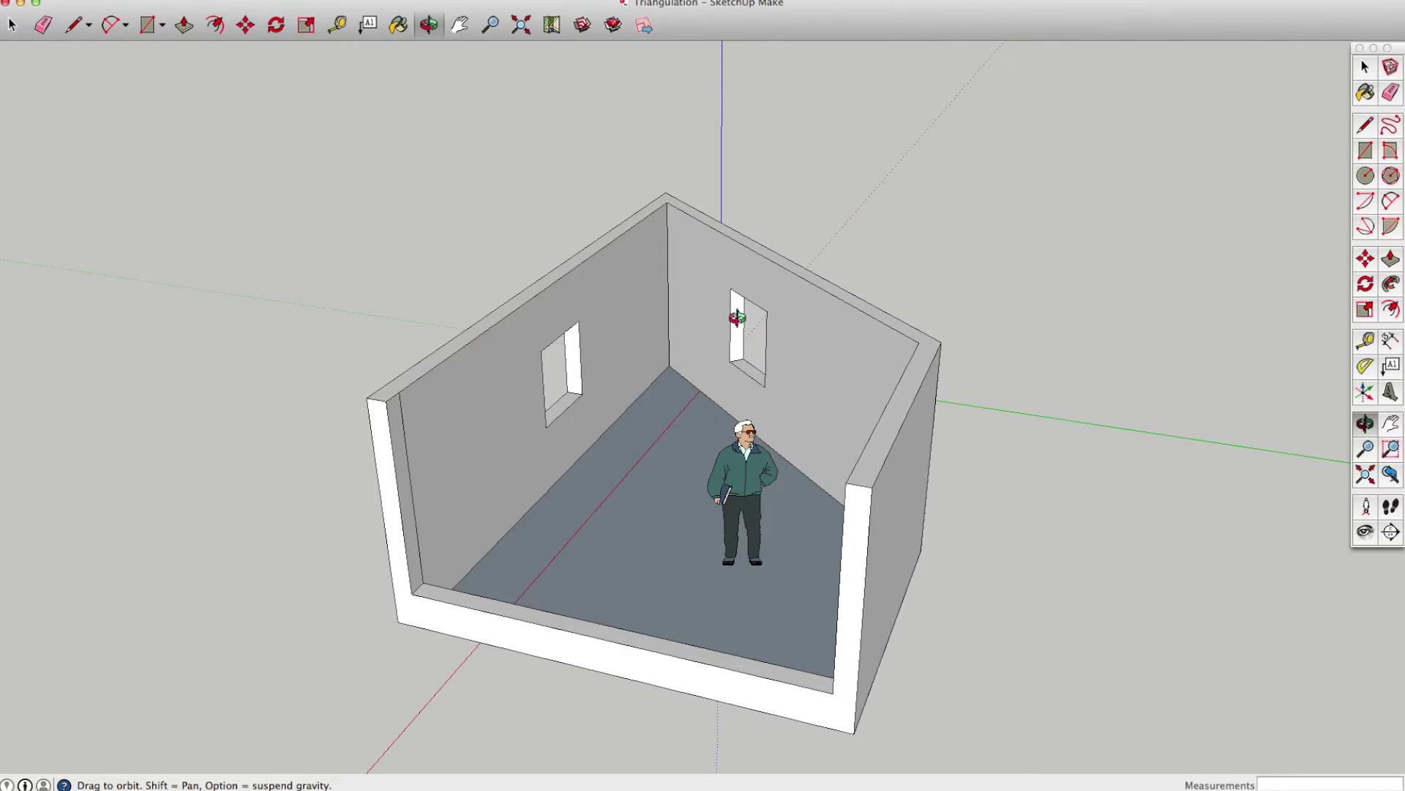
pyautogui.press('space')
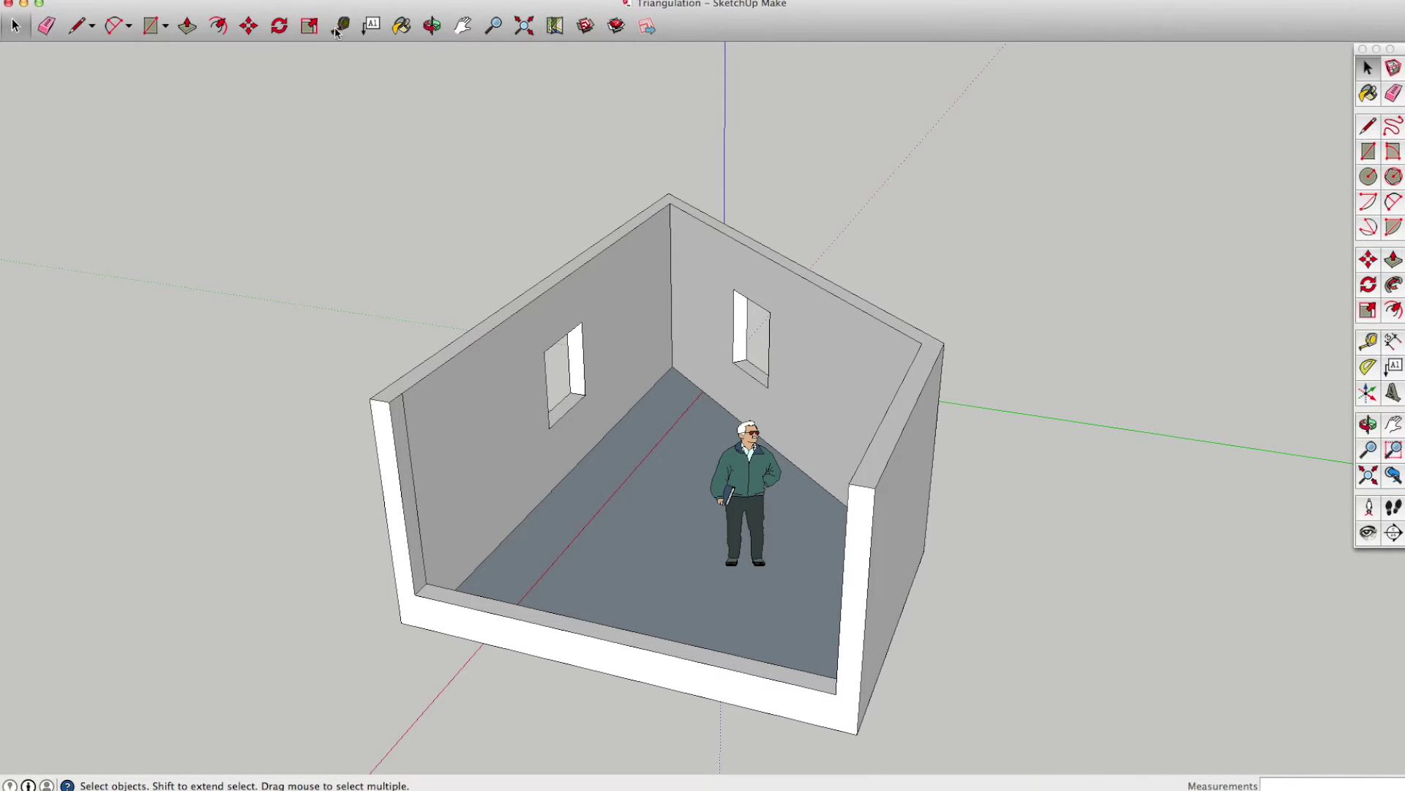
pyautogui.click(340, 28)
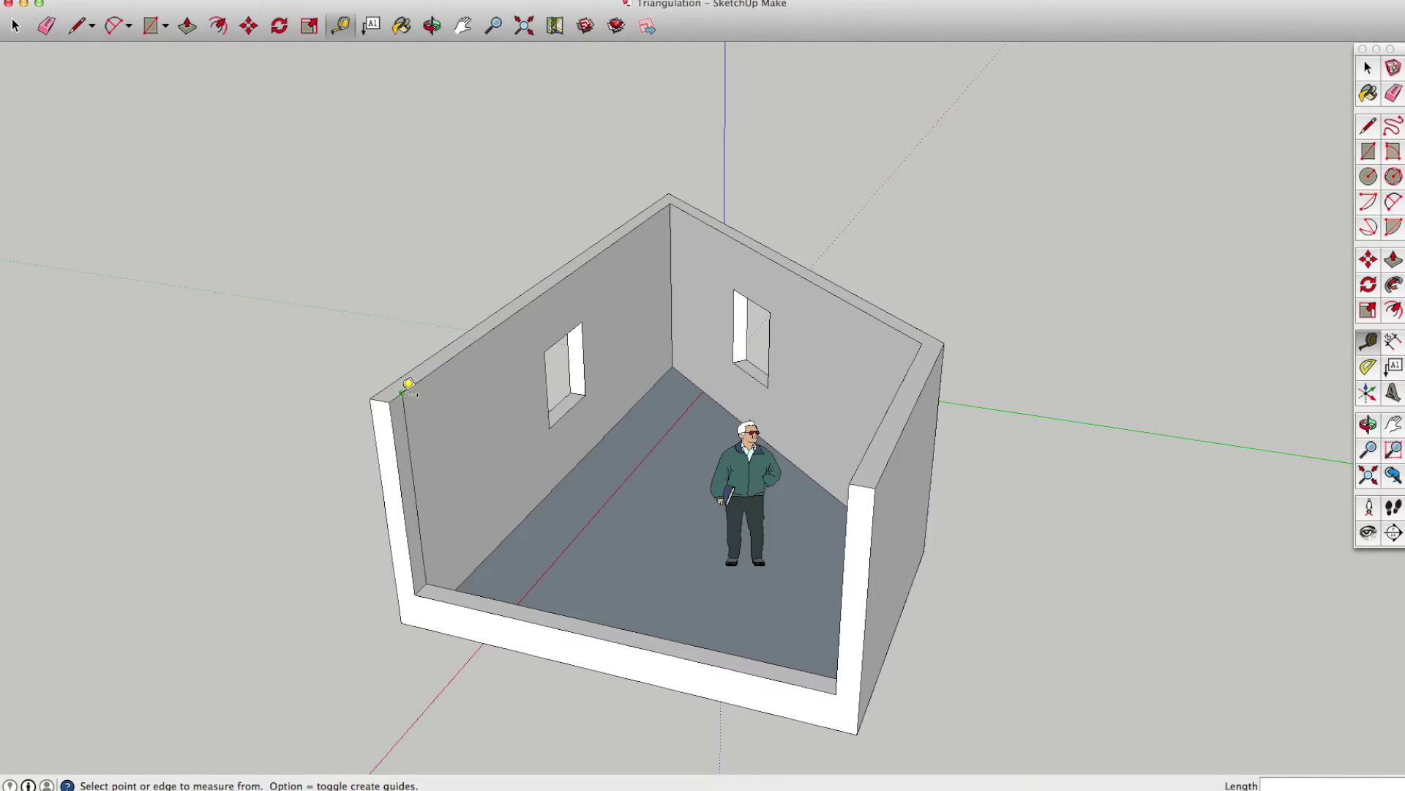
pyautogui.click(402, 394)
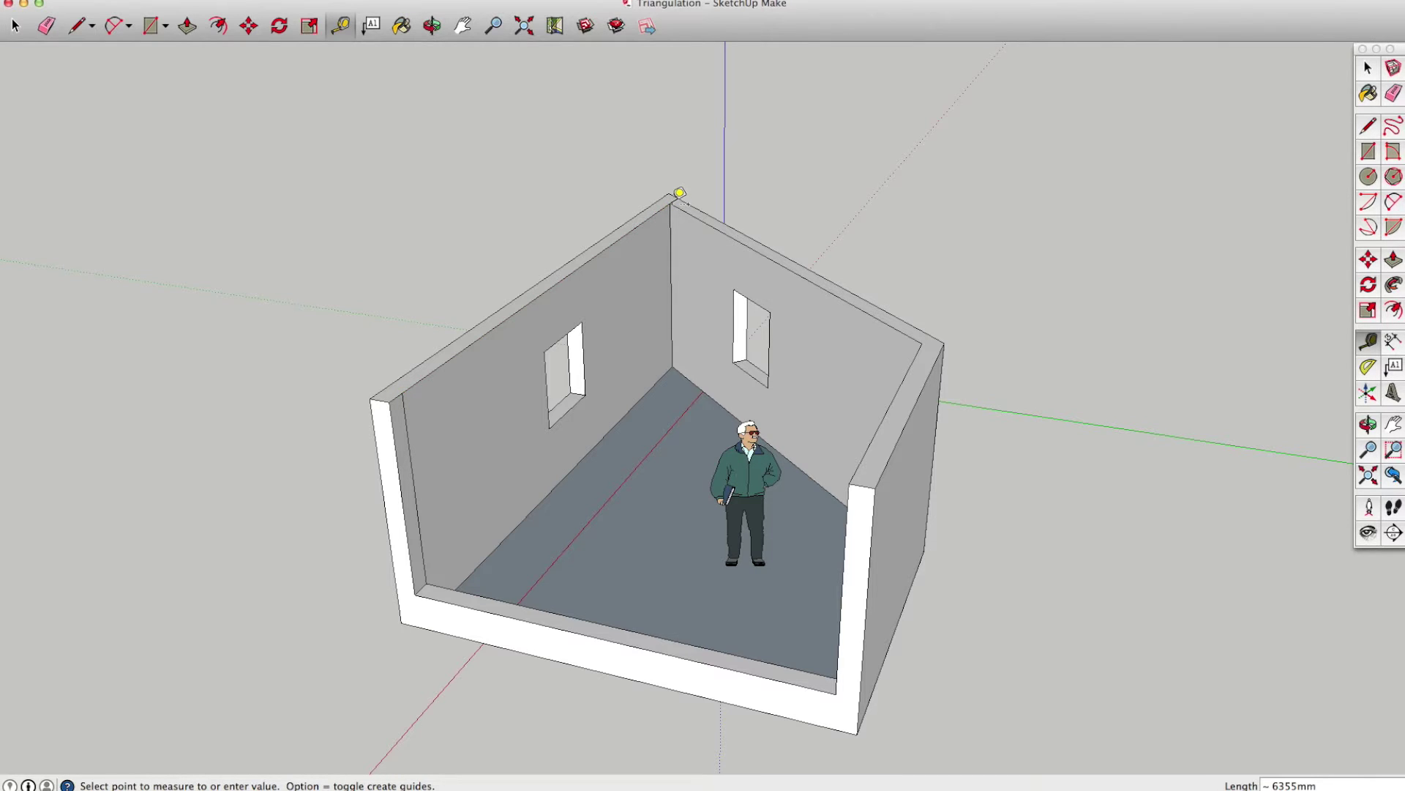
pyautogui.click(671, 203)
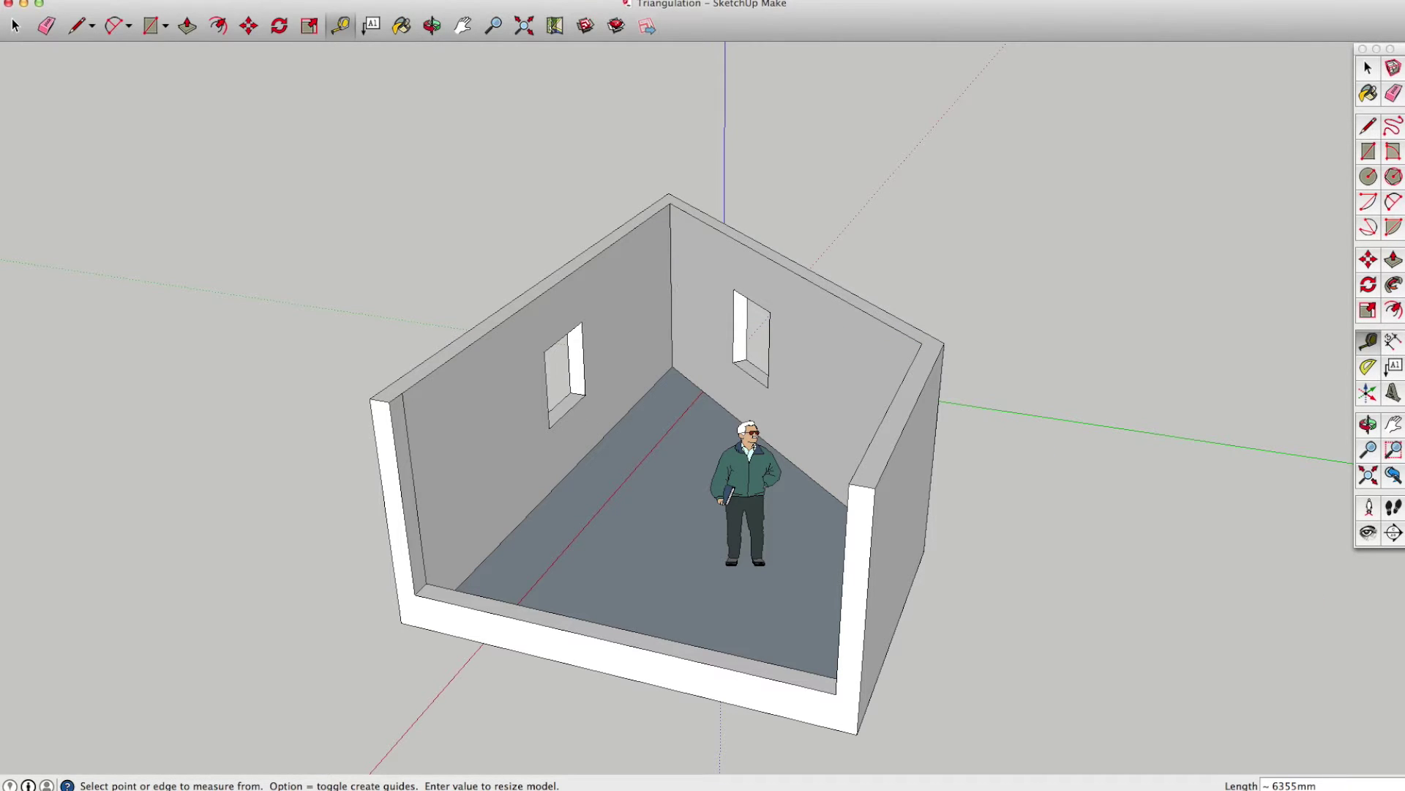
pyautogui.click(1394, 499)
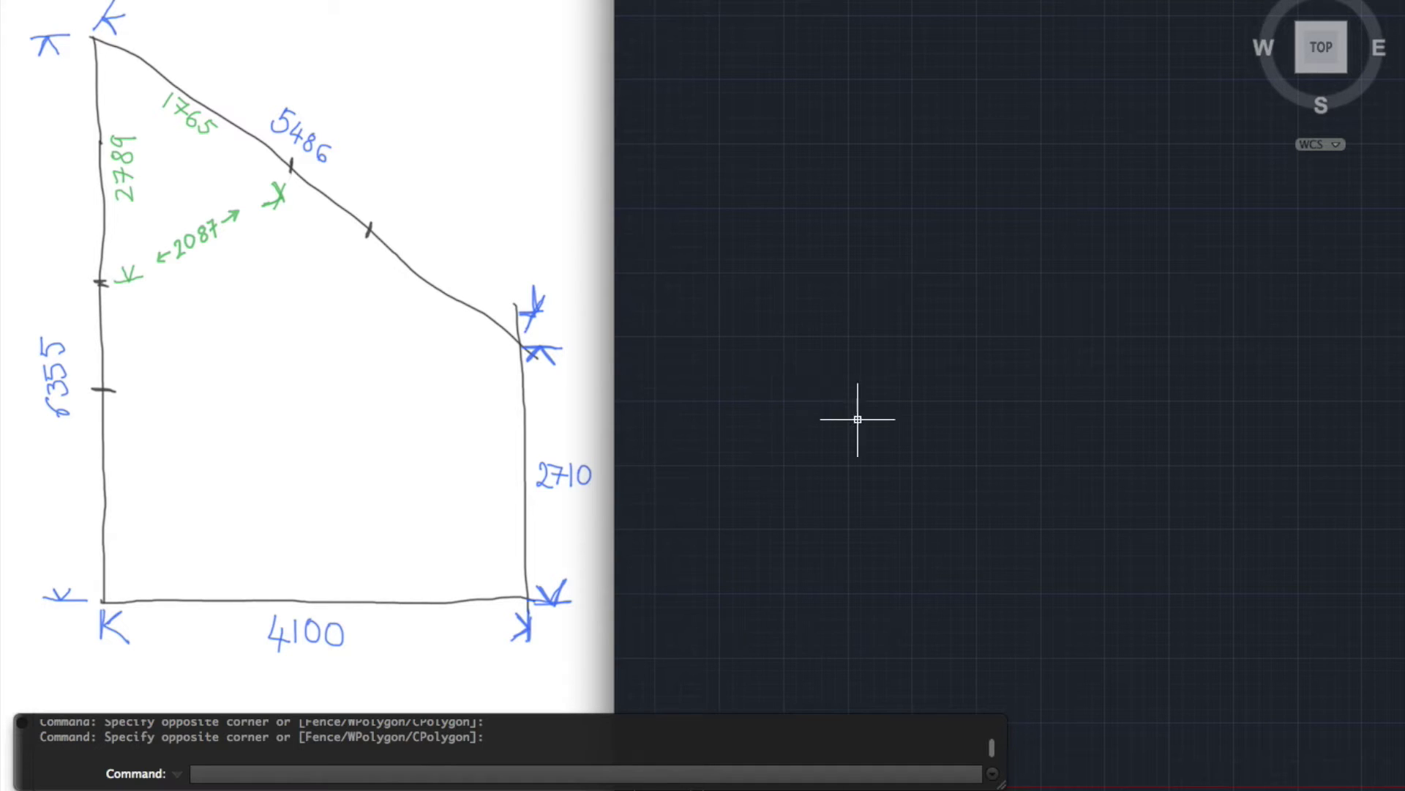
# Switch to AutoCAD and draw a horizontal polyline 4100 long with Ortho on as the base wall of the room.
pyautogui.write('pl')
pyautogui.press('Return')
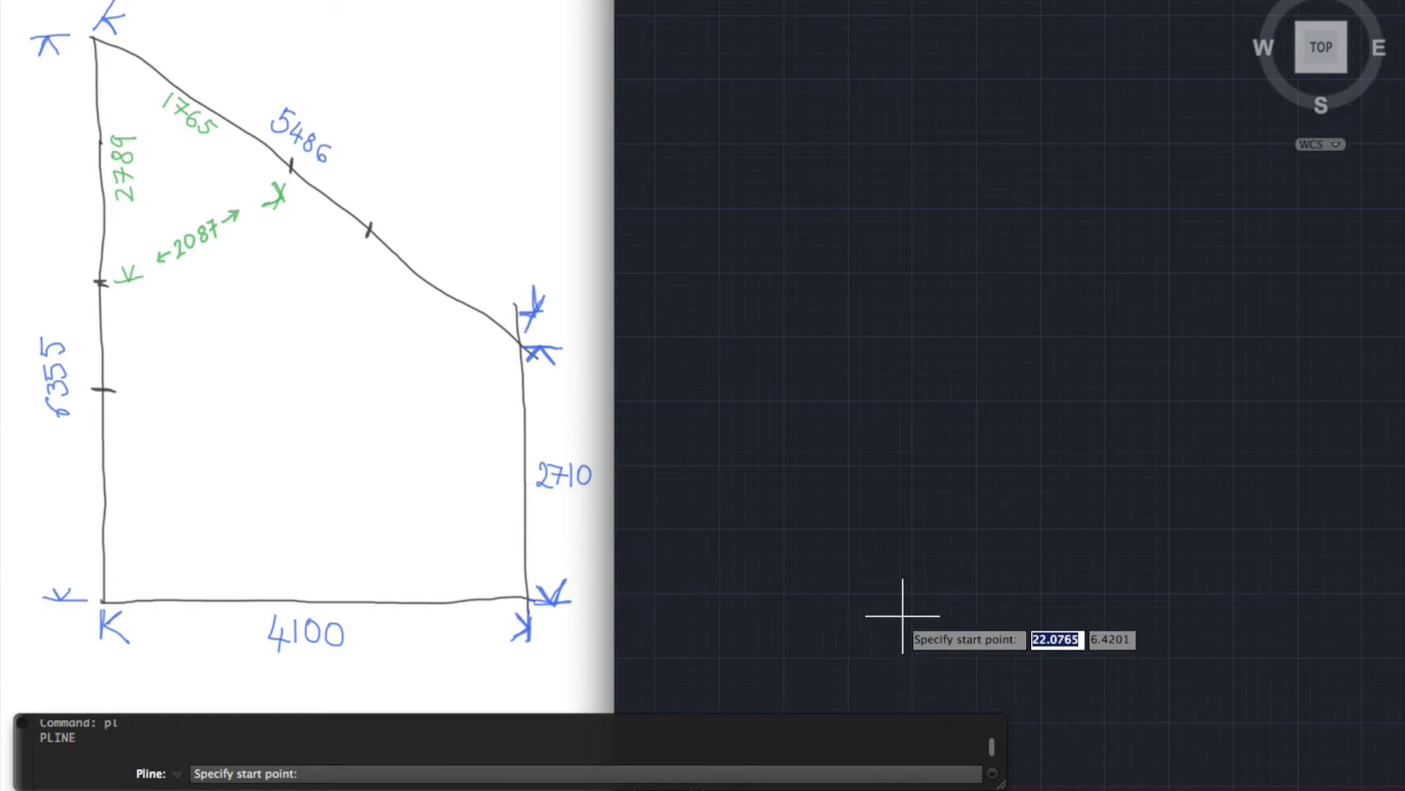
pyautogui.click(836, 621)
pyautogui.press('F8')
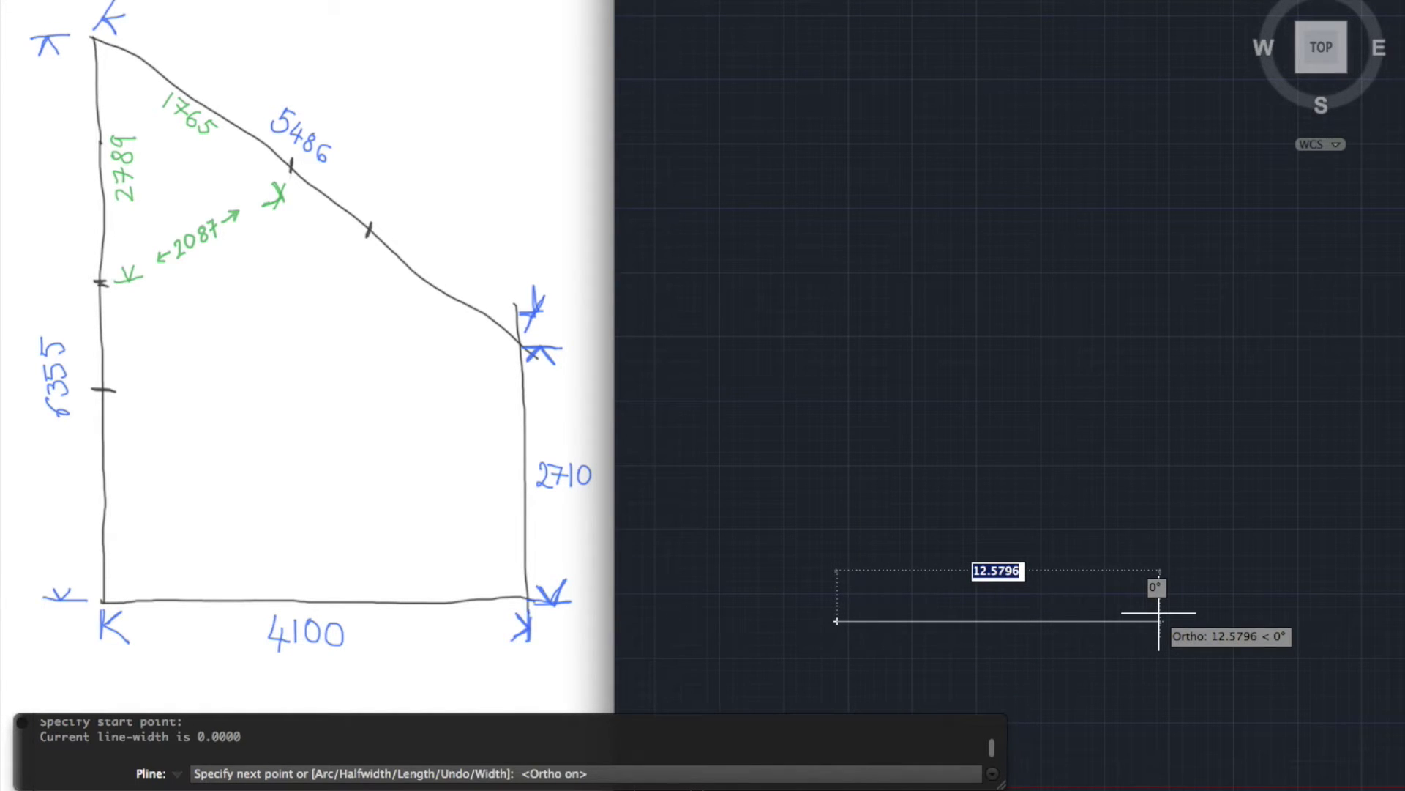
pyautogui.write('41')
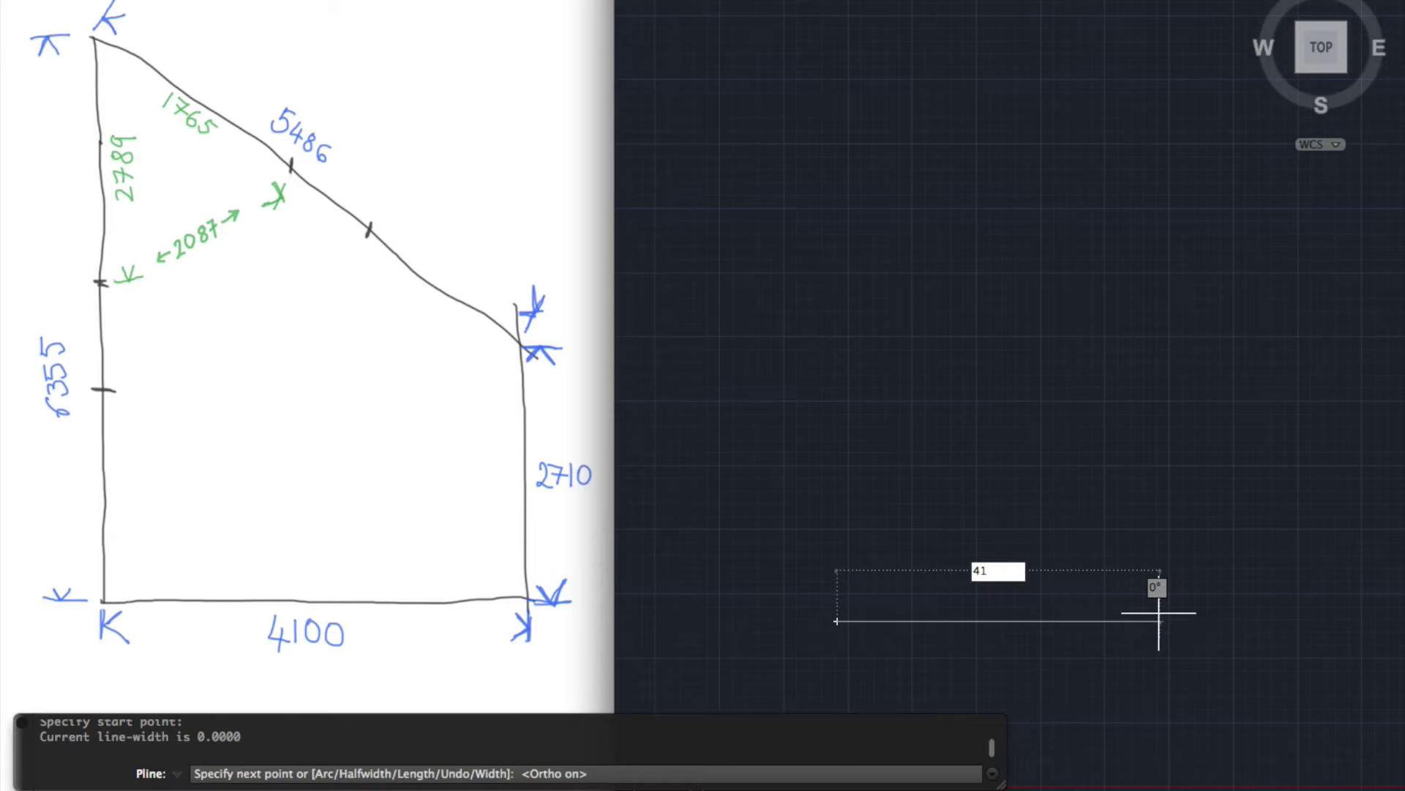
pyautogui.write('00')
pyautogui.press('Return')
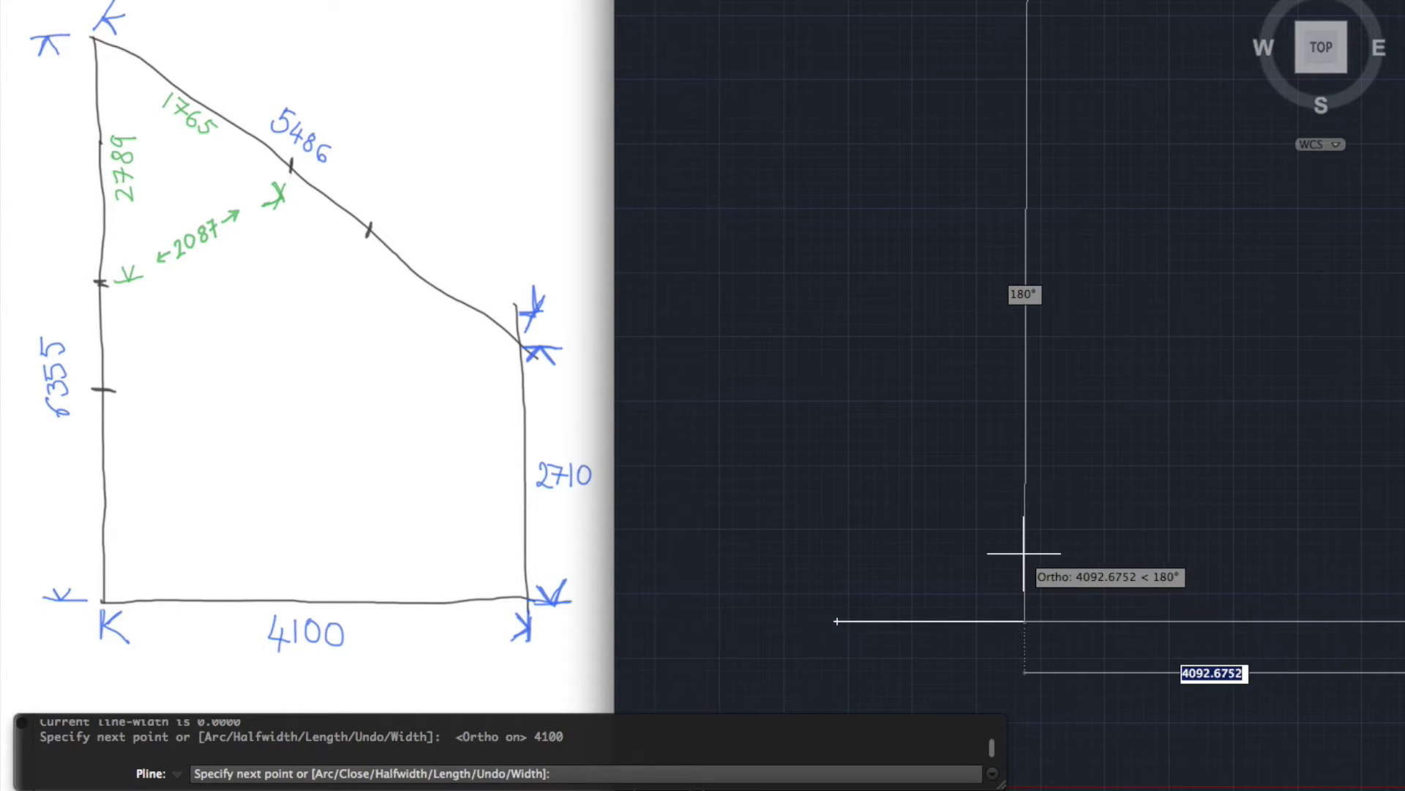
pyautogui.press('Return')
# Draw a polyline 2710 long straight up from the right end of the base line.
pyautogui.write('z')
pyautogui.press('Return')
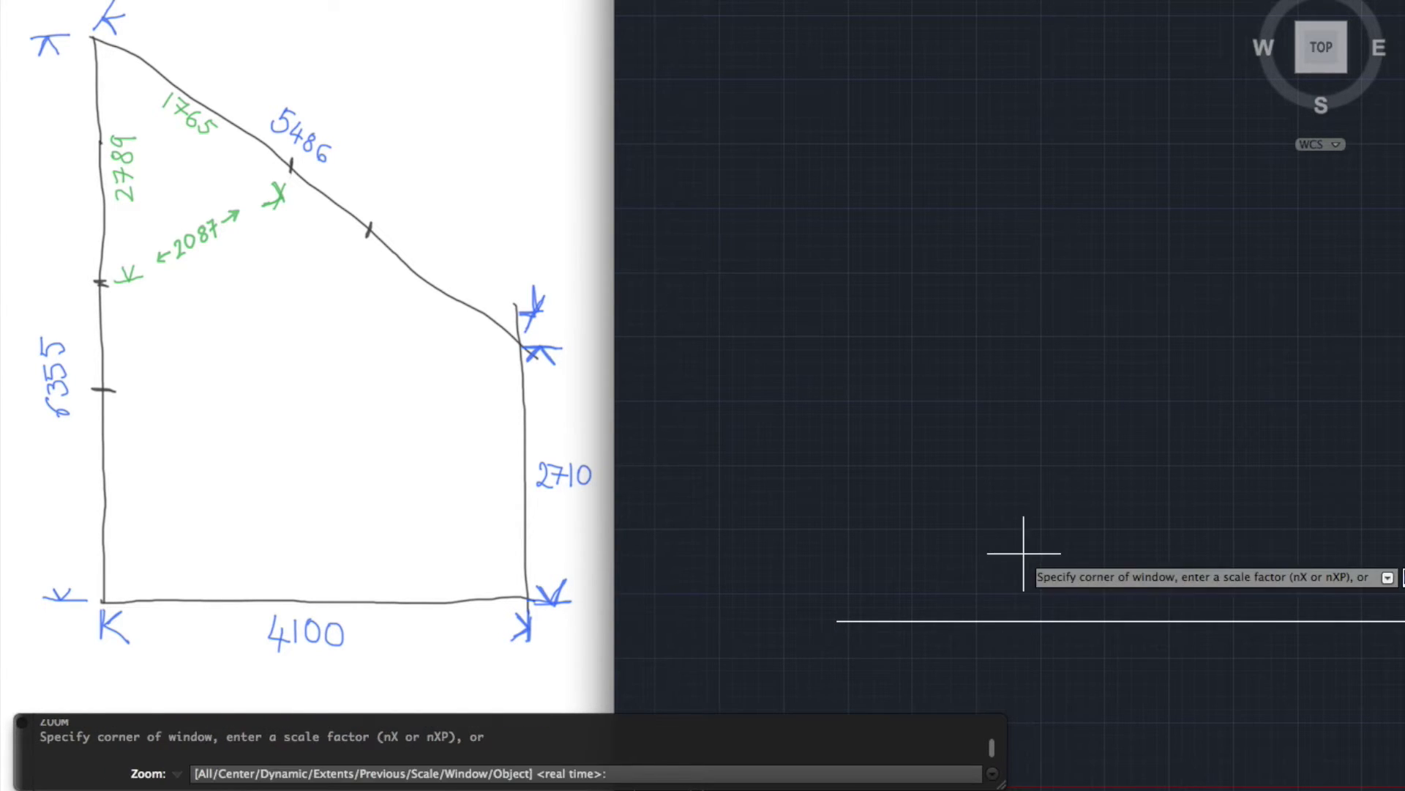
pyautogui.write('e')
pyautogui.press('Return')
pyautogui.scroll(-5, 1023, 553)
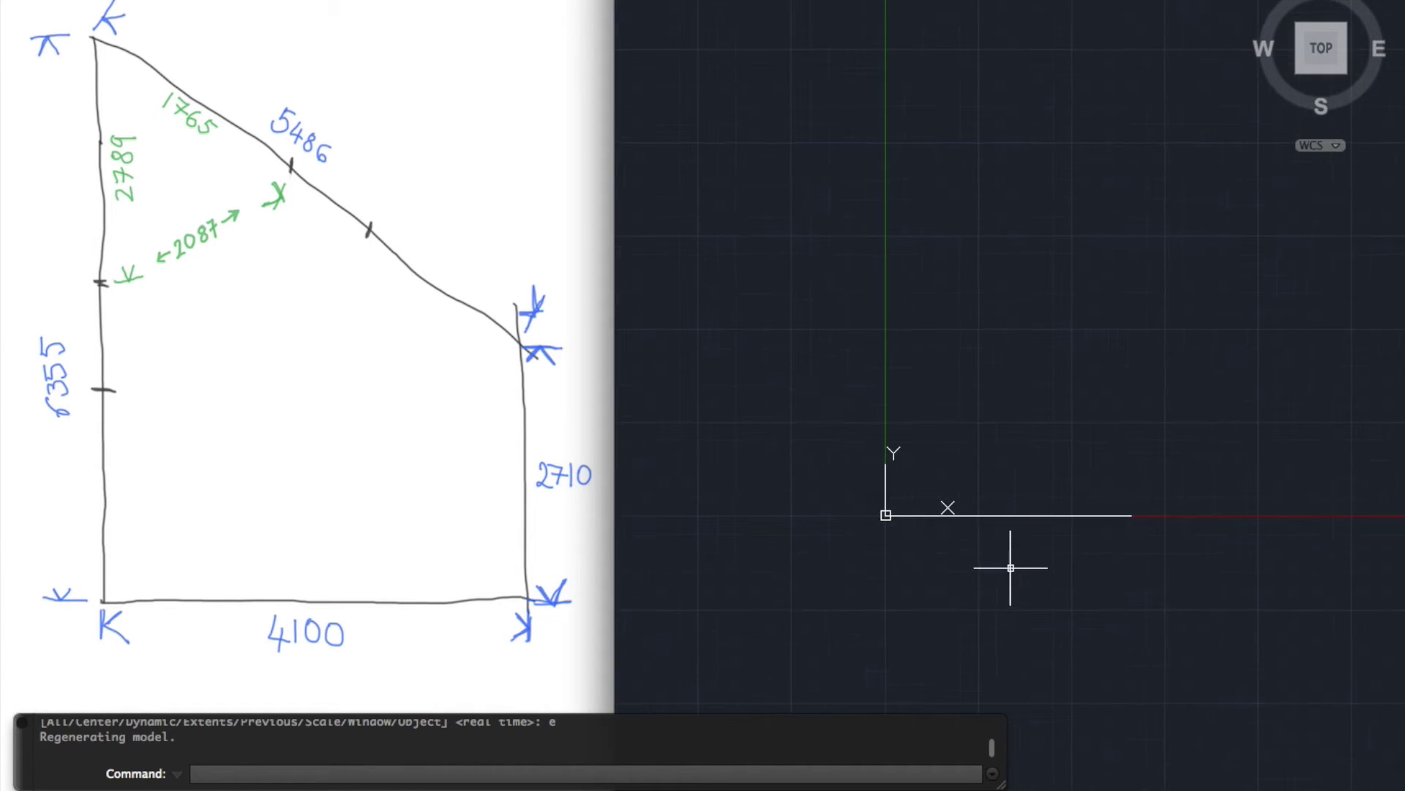
pyautogui.scroll(2, 1010, 564)
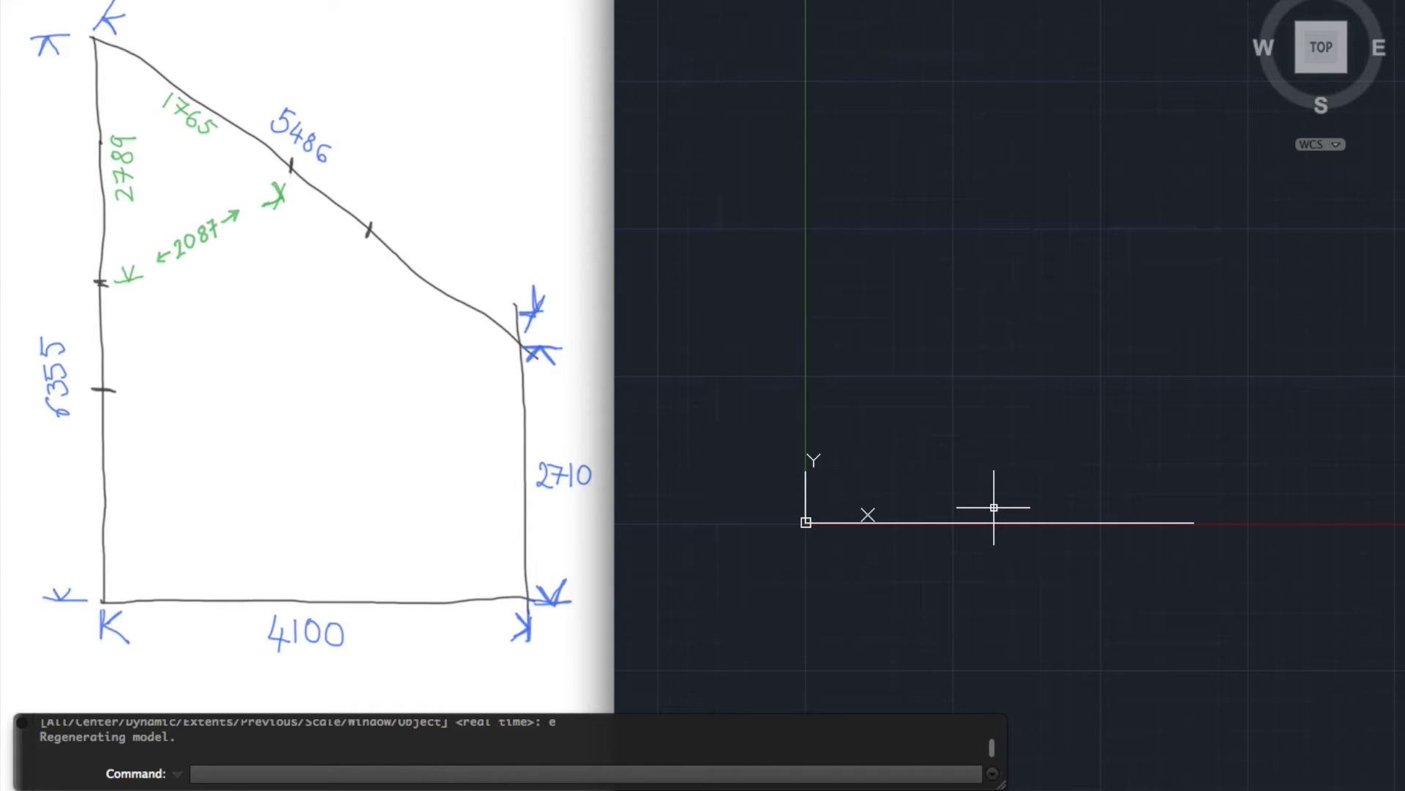
pyautogui.write('pl')
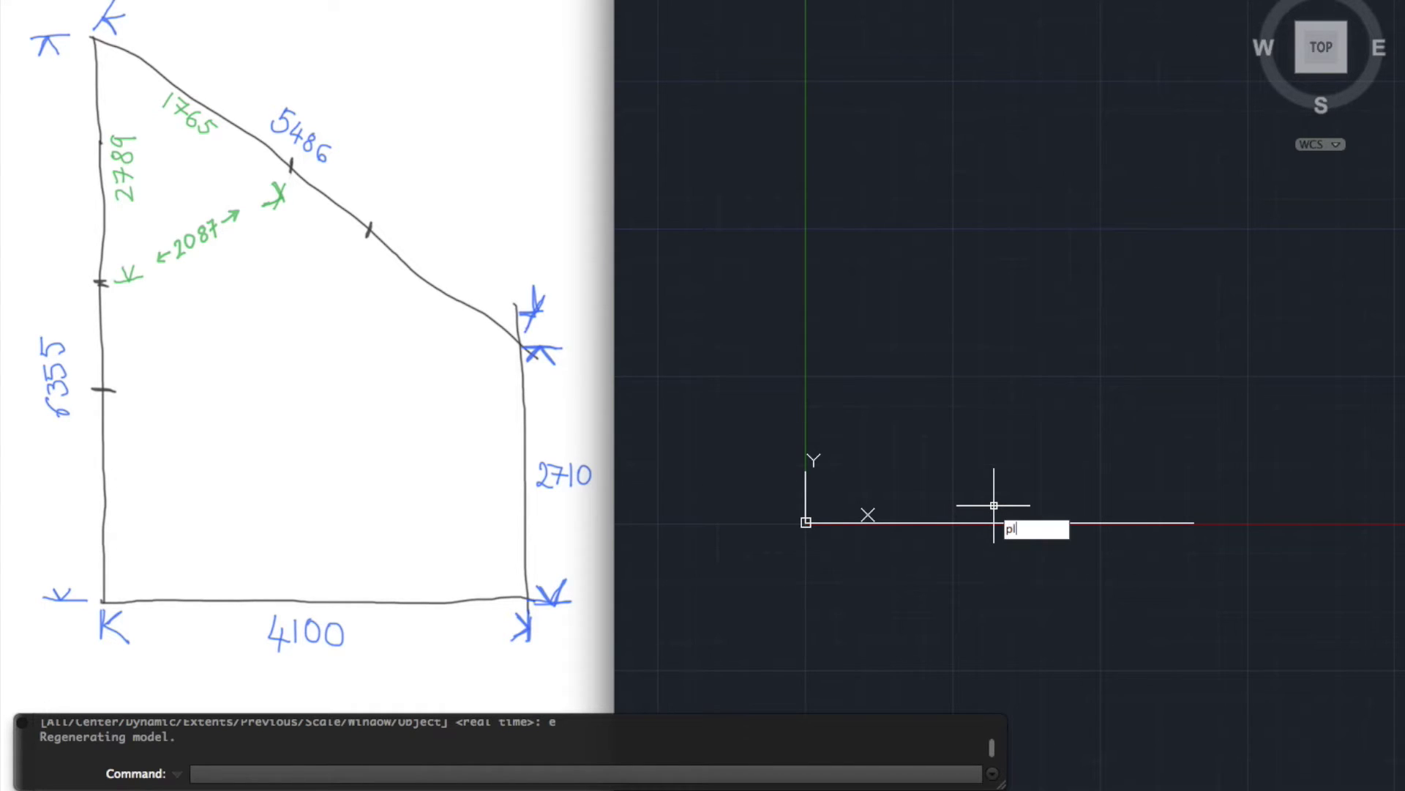
pyautogui.press('Return')
pyautogui.click(1174, 521)
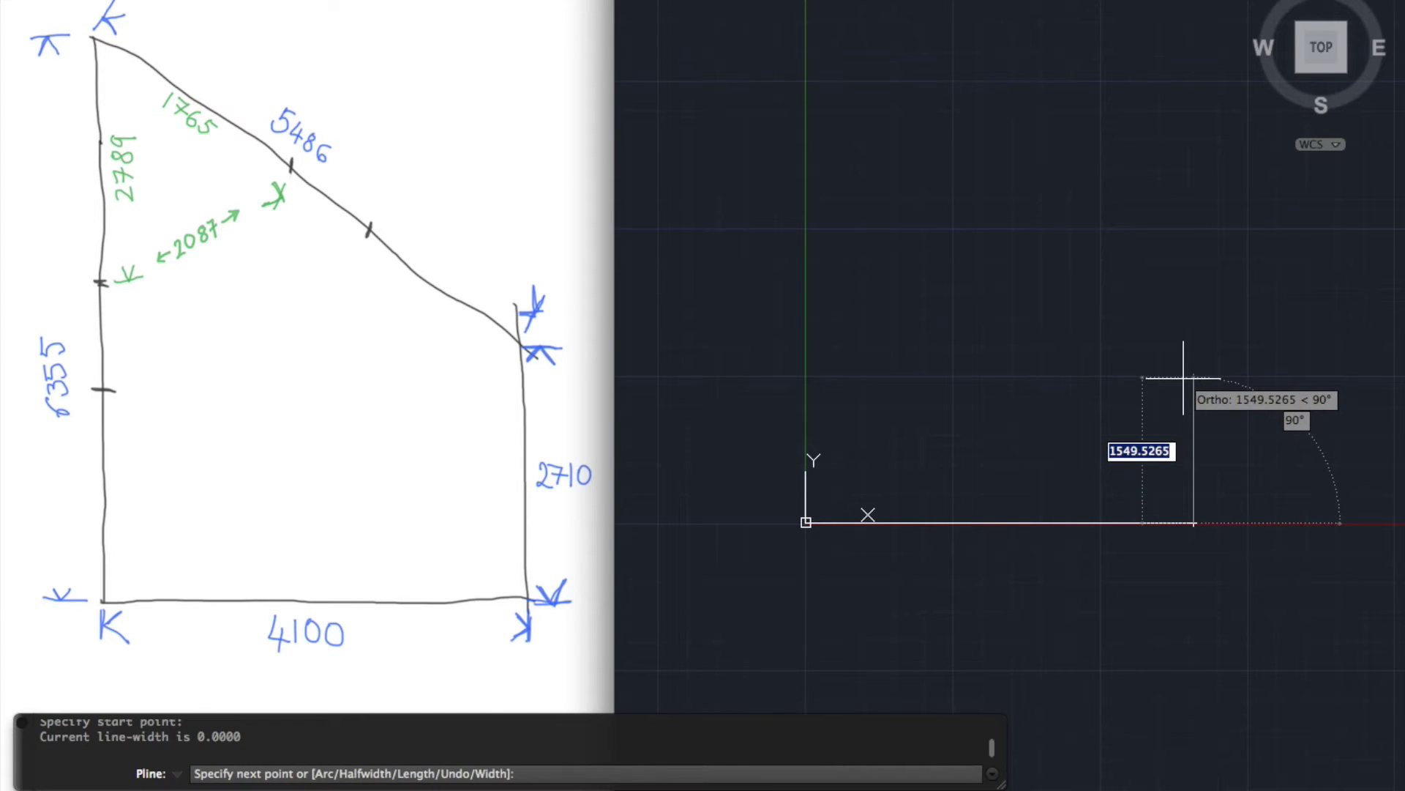
pyautogui.write('2710')
pyautogui.press('Return')
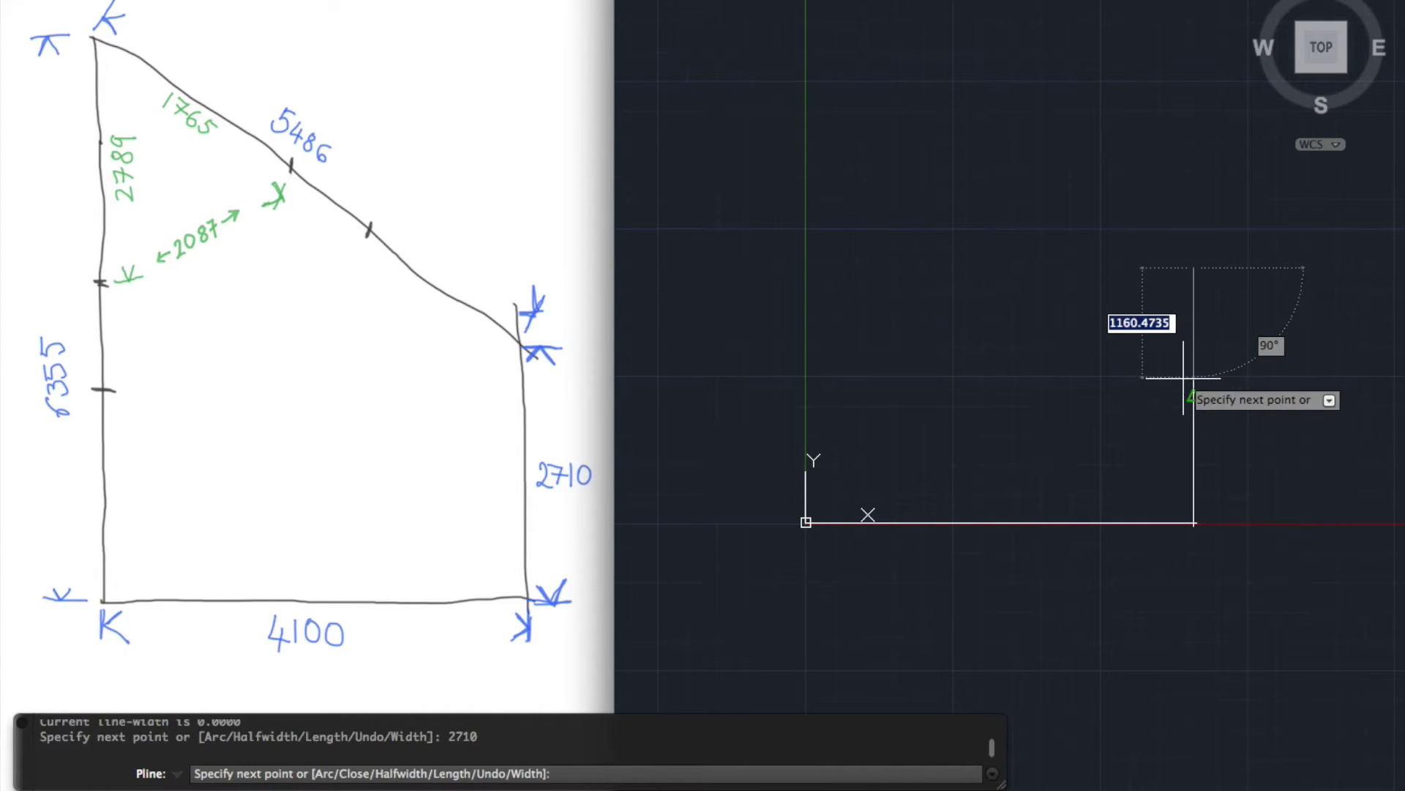
pyautogui.press('Return')
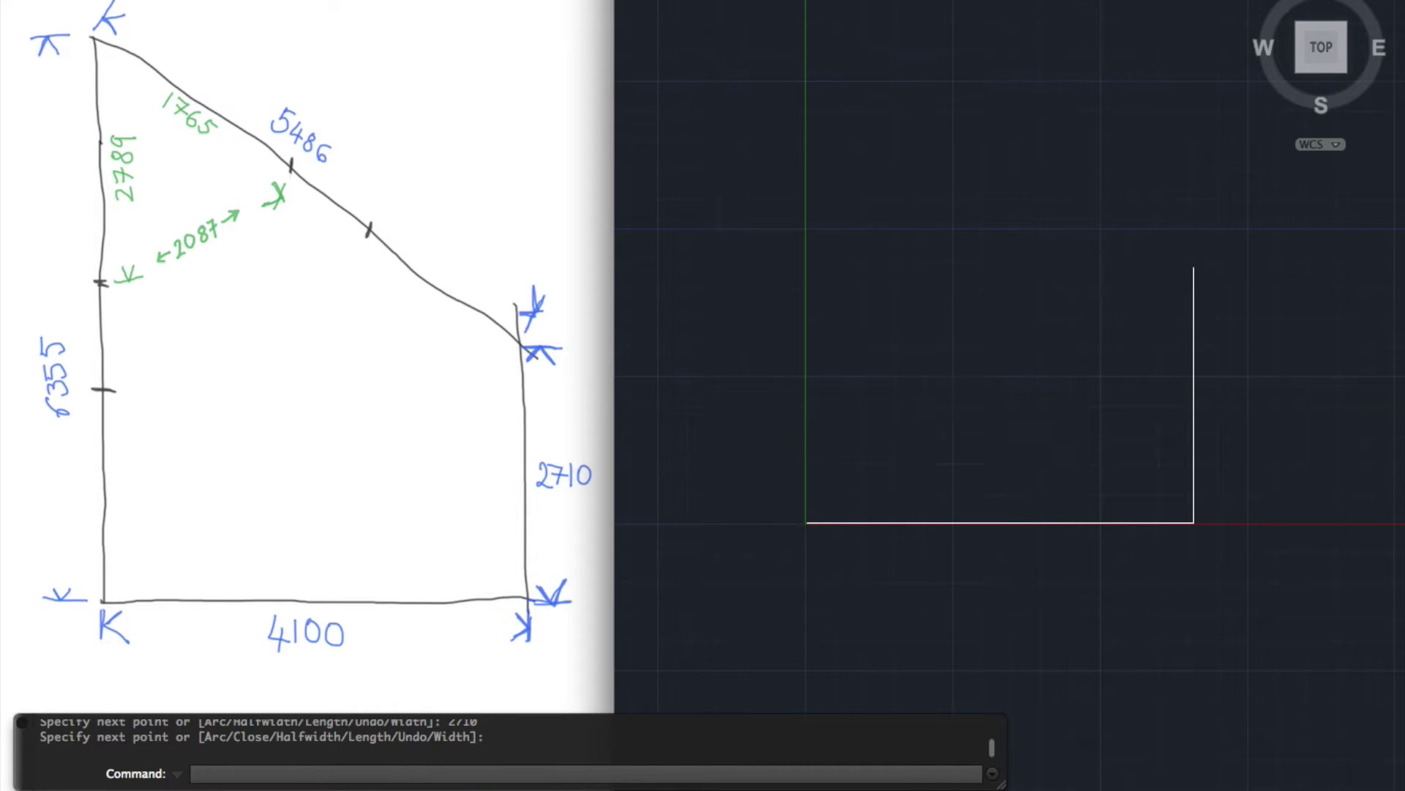
# Draw a polyline 6355 long straight up from the left end of the base line.
pyautogui.press('Return')
pyautogui.click(806, 522)
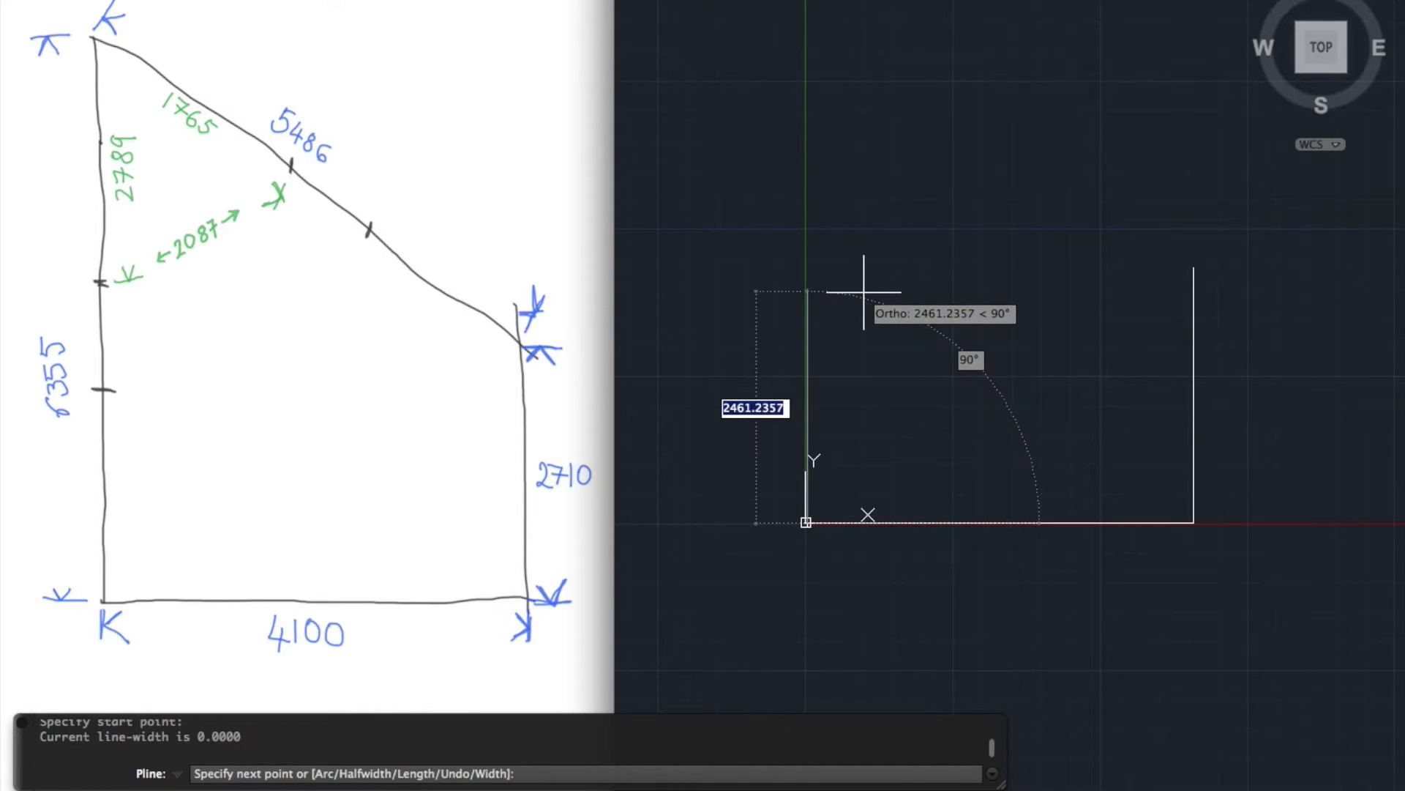
pyautogui.write('6355')
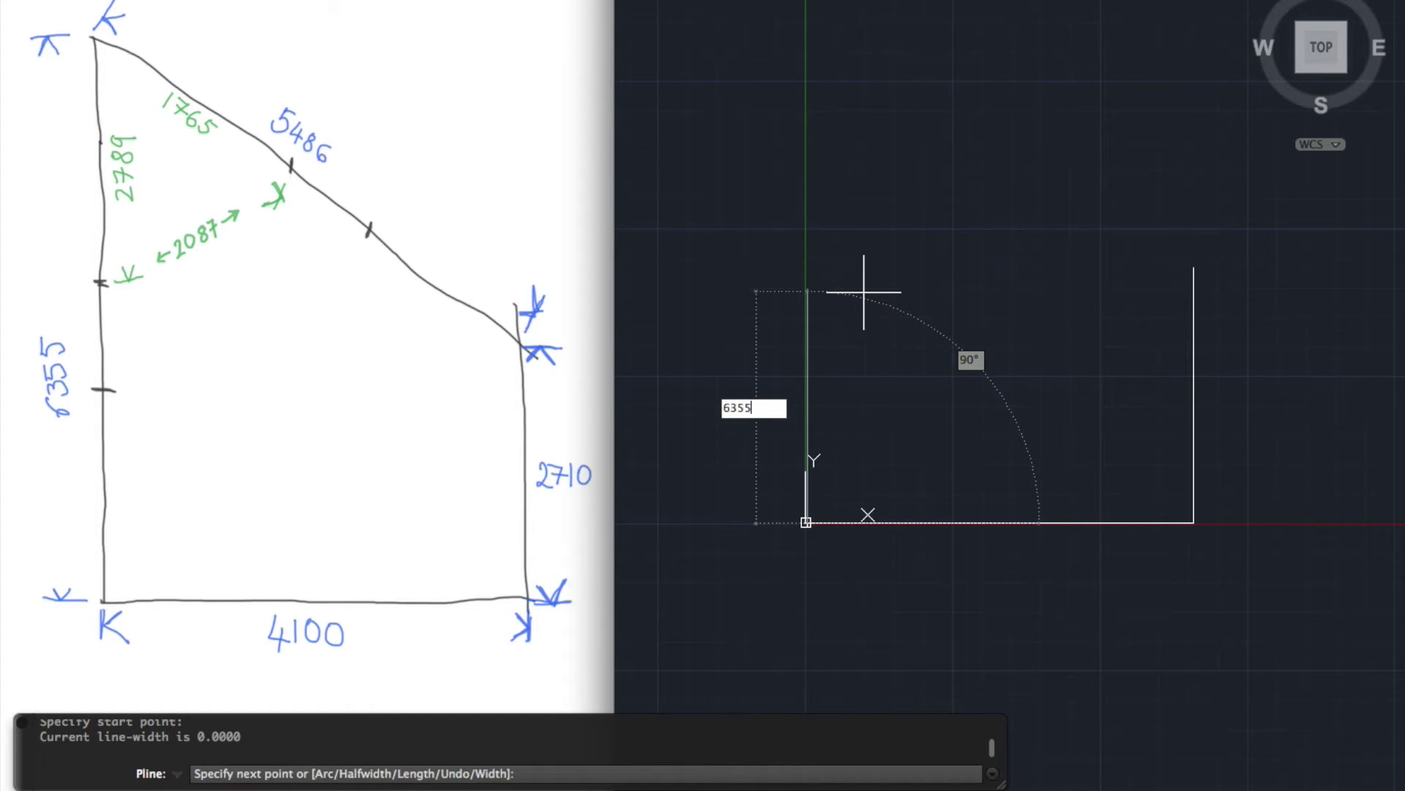
pyautogui.press('Return')
pyautogui.press('Return')
# Close the room outline with a sloping polyline between the upper ends of the two vertical lines, with Ortho off.
pyautogui.scroll(-3, 901, 417)
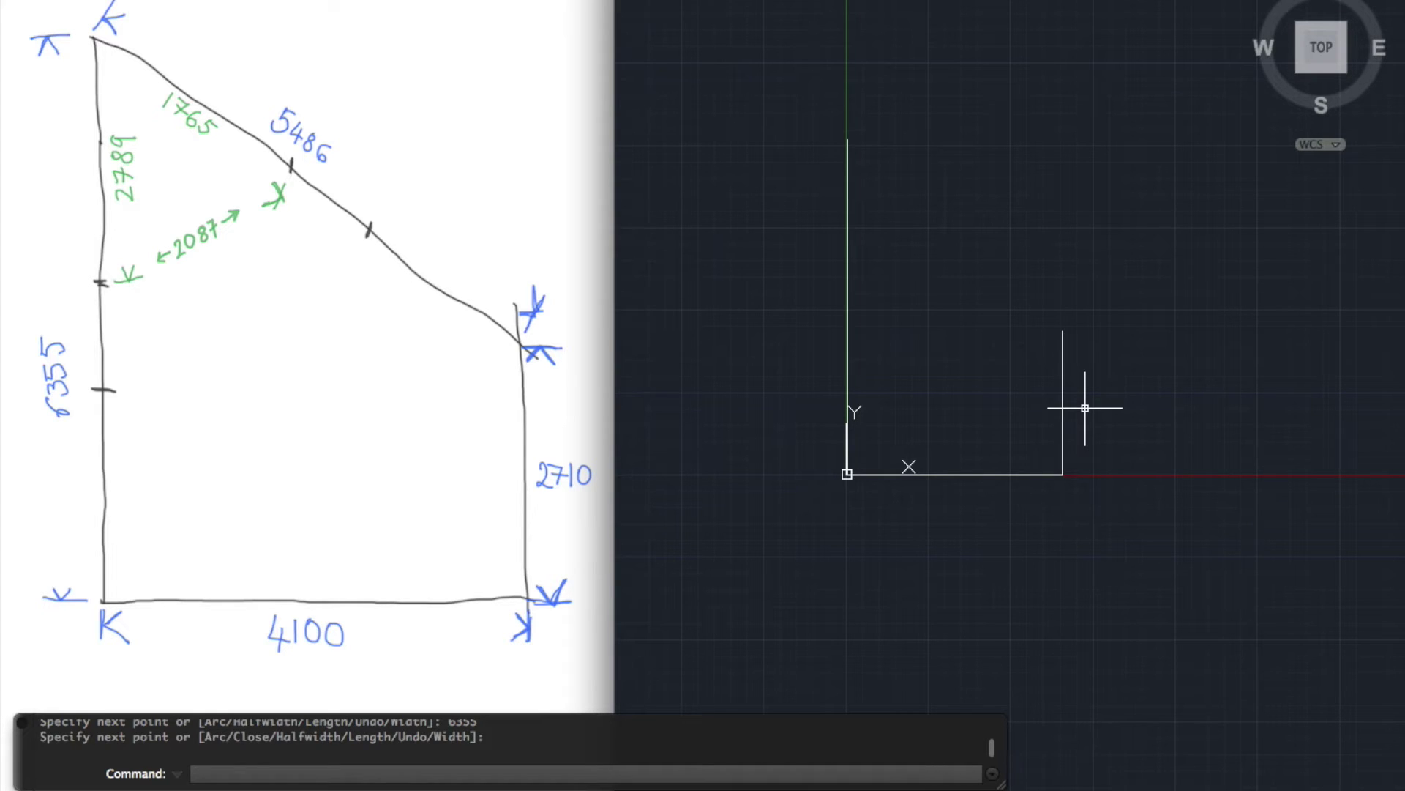
pyautogui.write('pl')
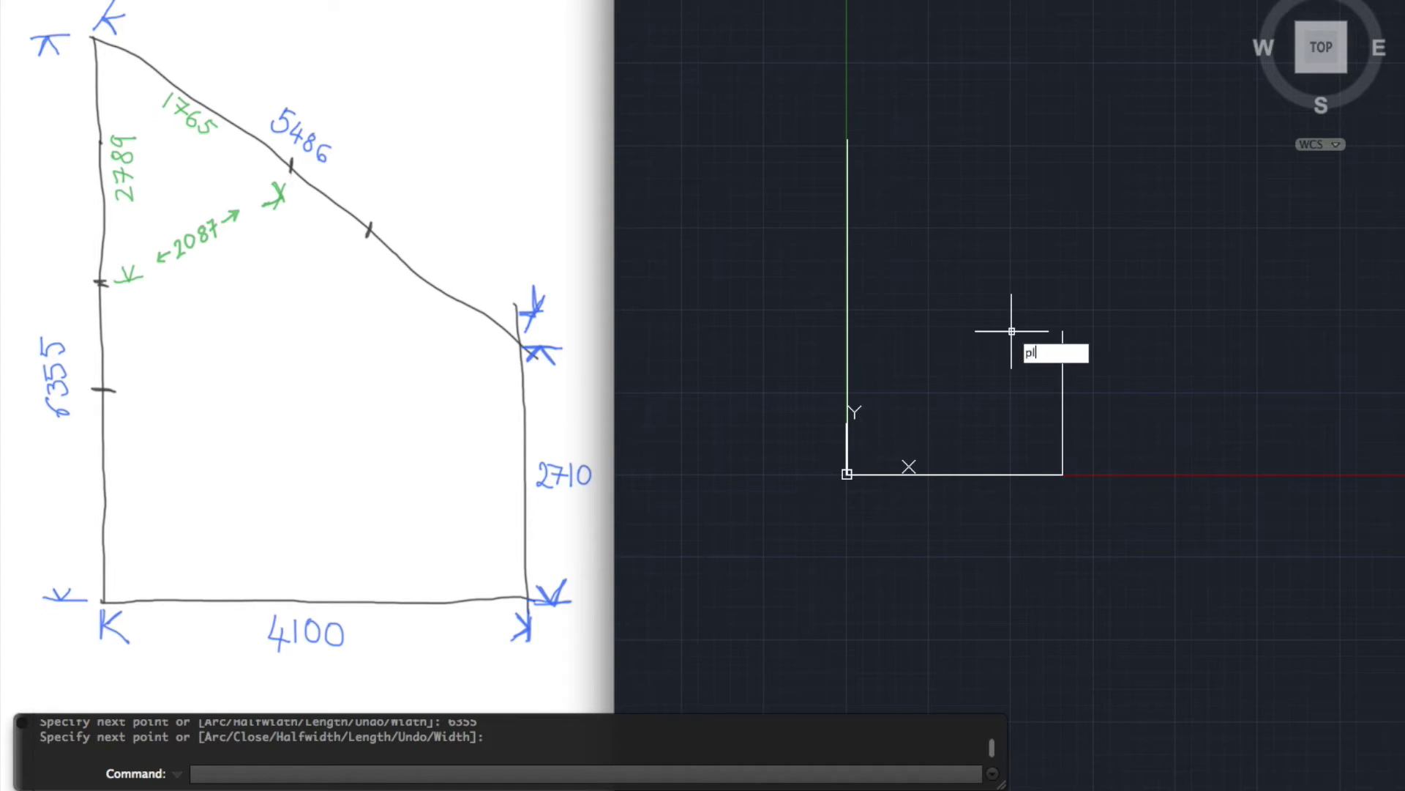
pyautogui.press('Return')
pyautogui.click(1063, 332)
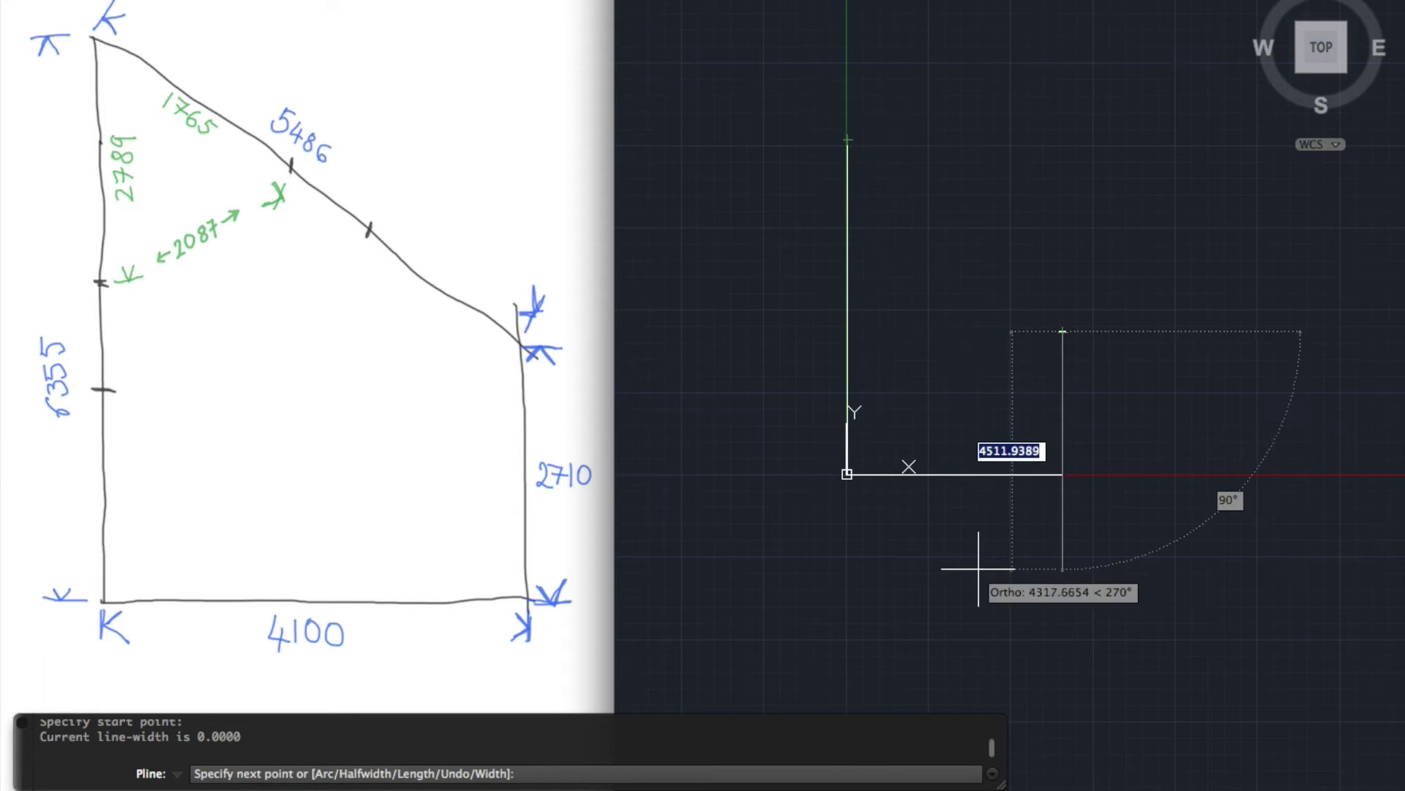
pyautogui.press('F8')
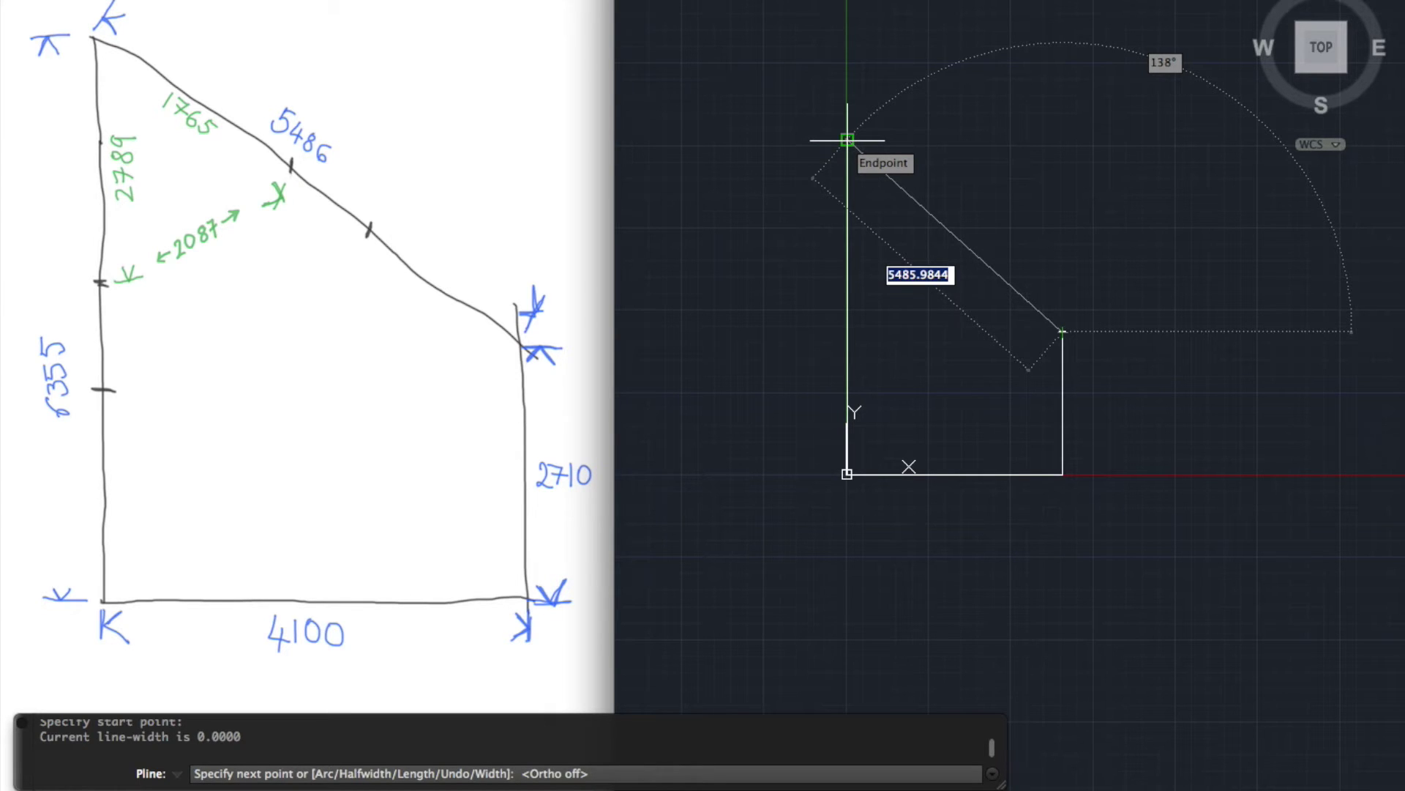
pyautogui.click(847, 139)
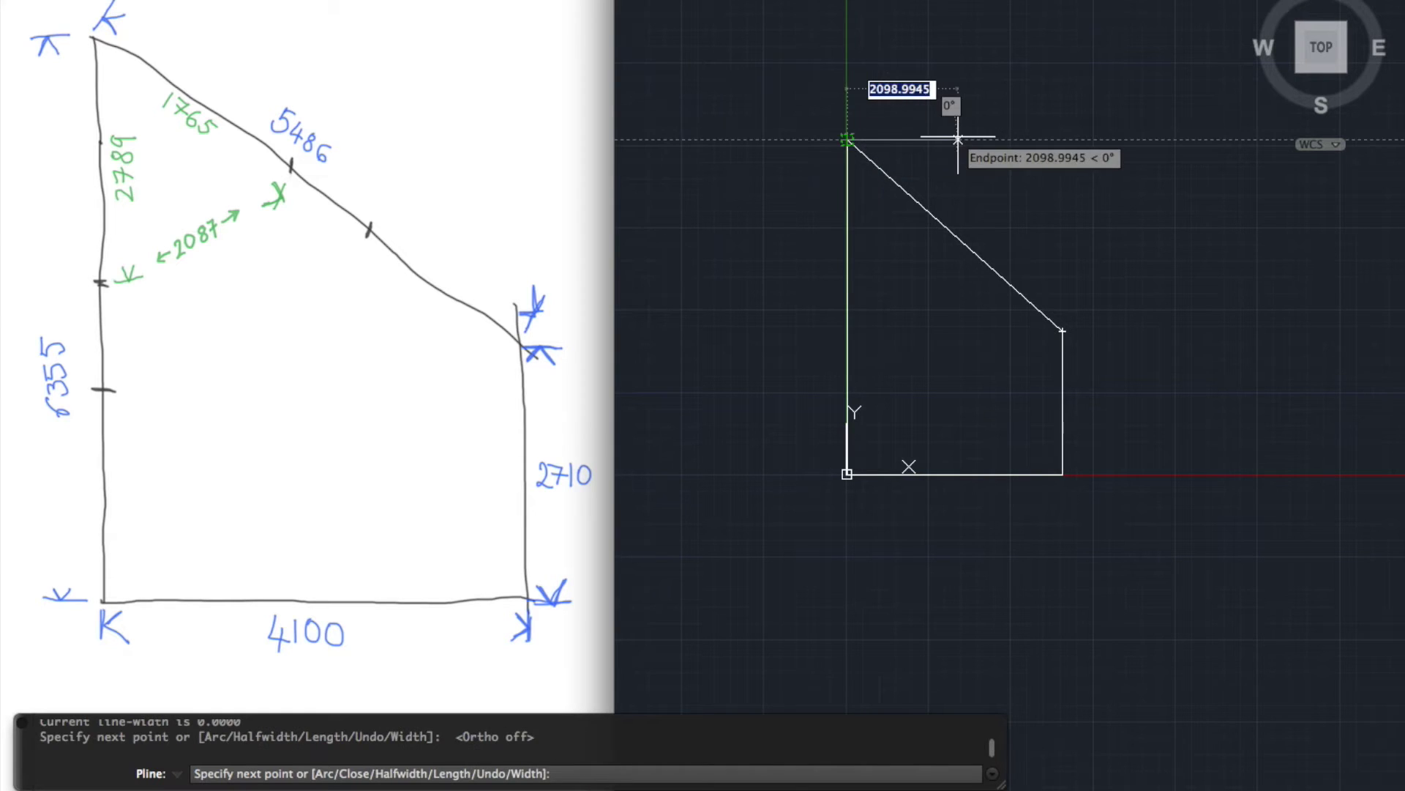
pyautogui.press('Return')
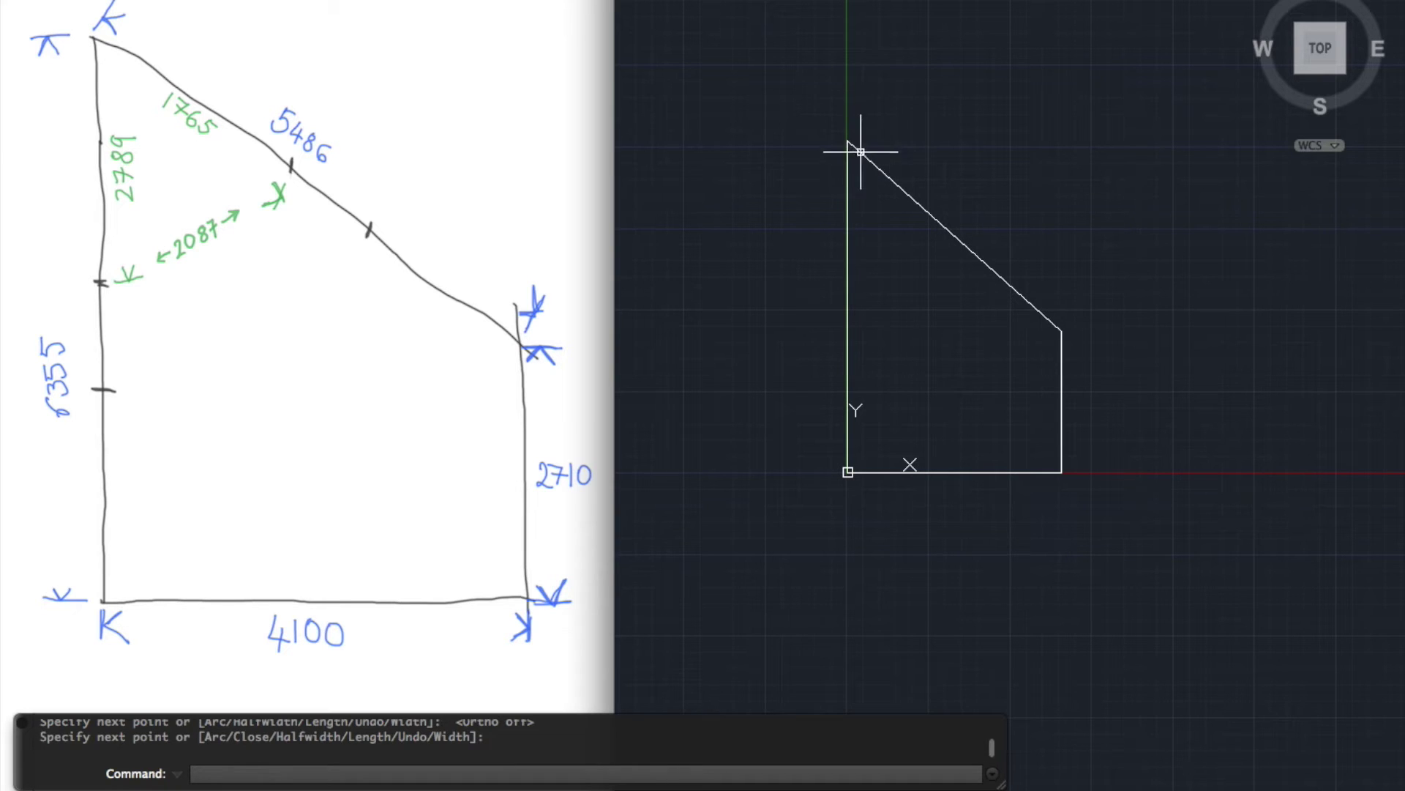
# Add an angular dimension between the sloping wall line and the tall vertical wall line, with its arc inside the upper corner.
pyautogui.scroll(4, 864, 149)
pyautogui.scroll(-2, 853, 207)
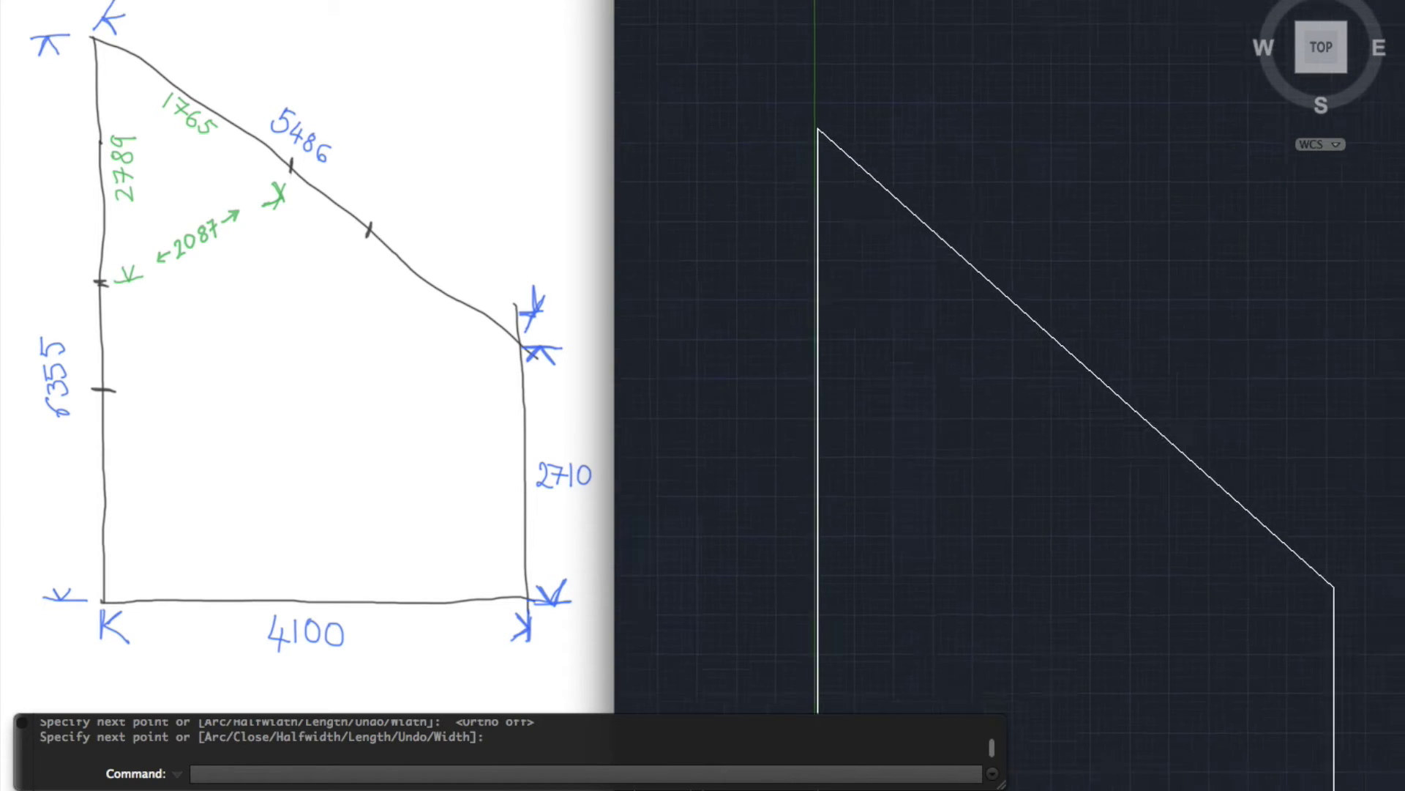
pyautogui.write('di')
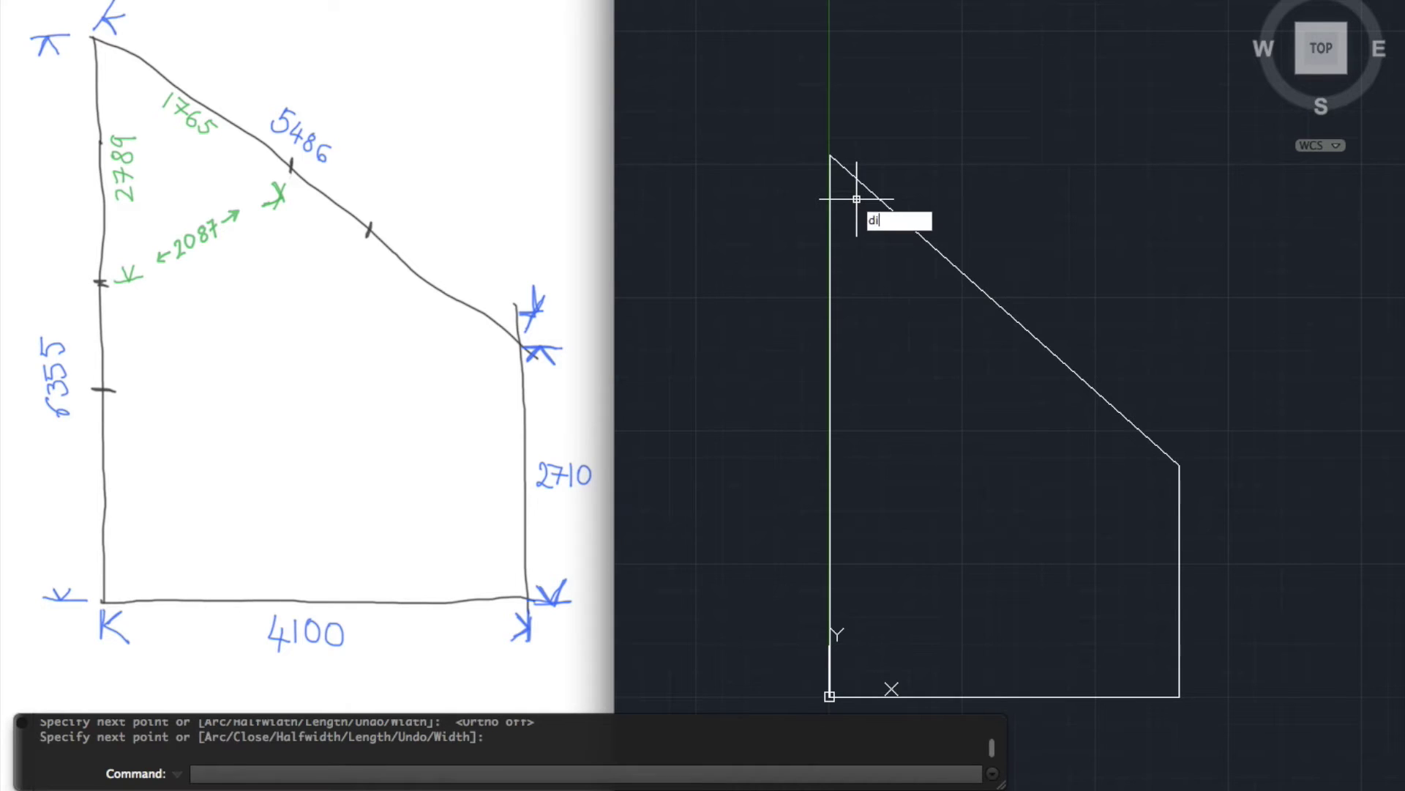
pyautogui.write('man')
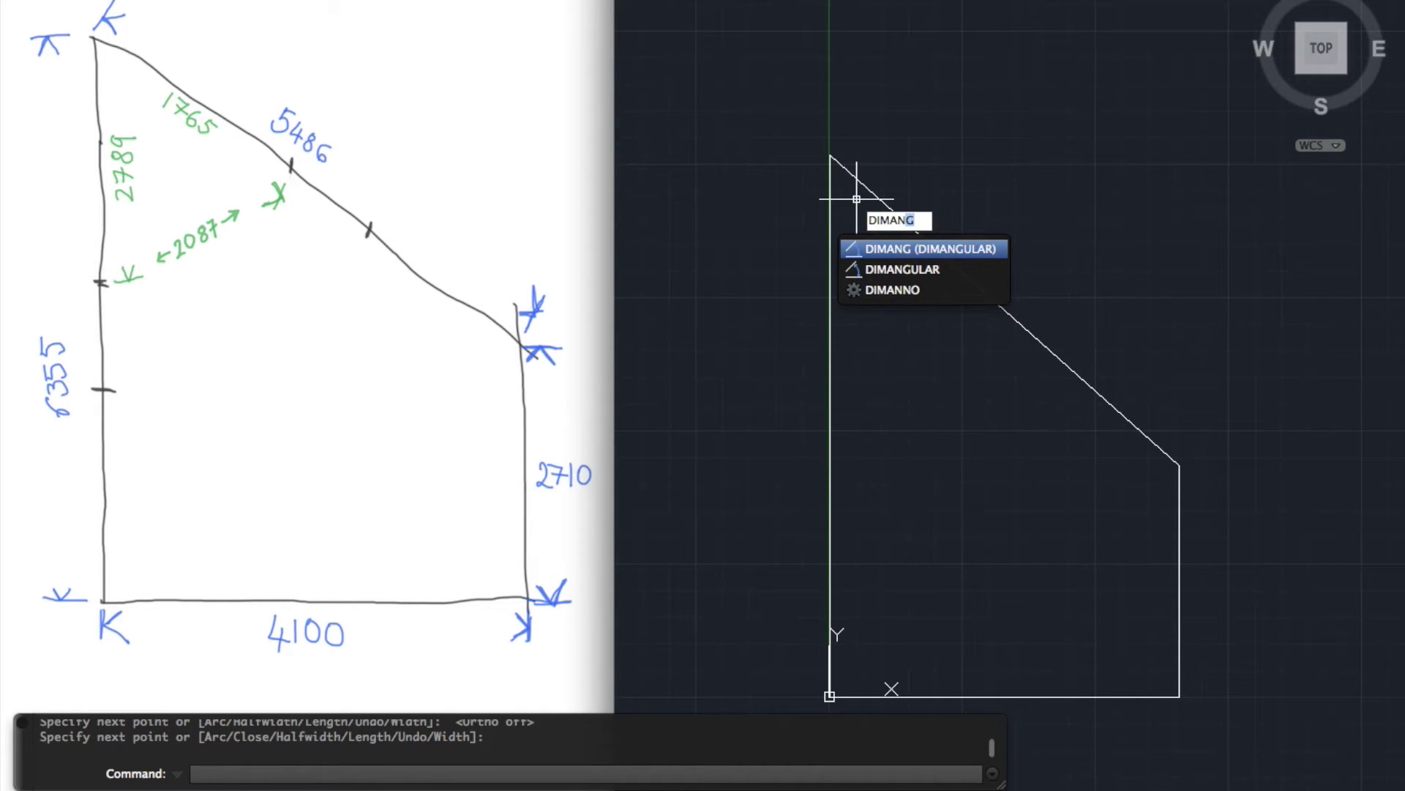
pyautogui.press('Return')
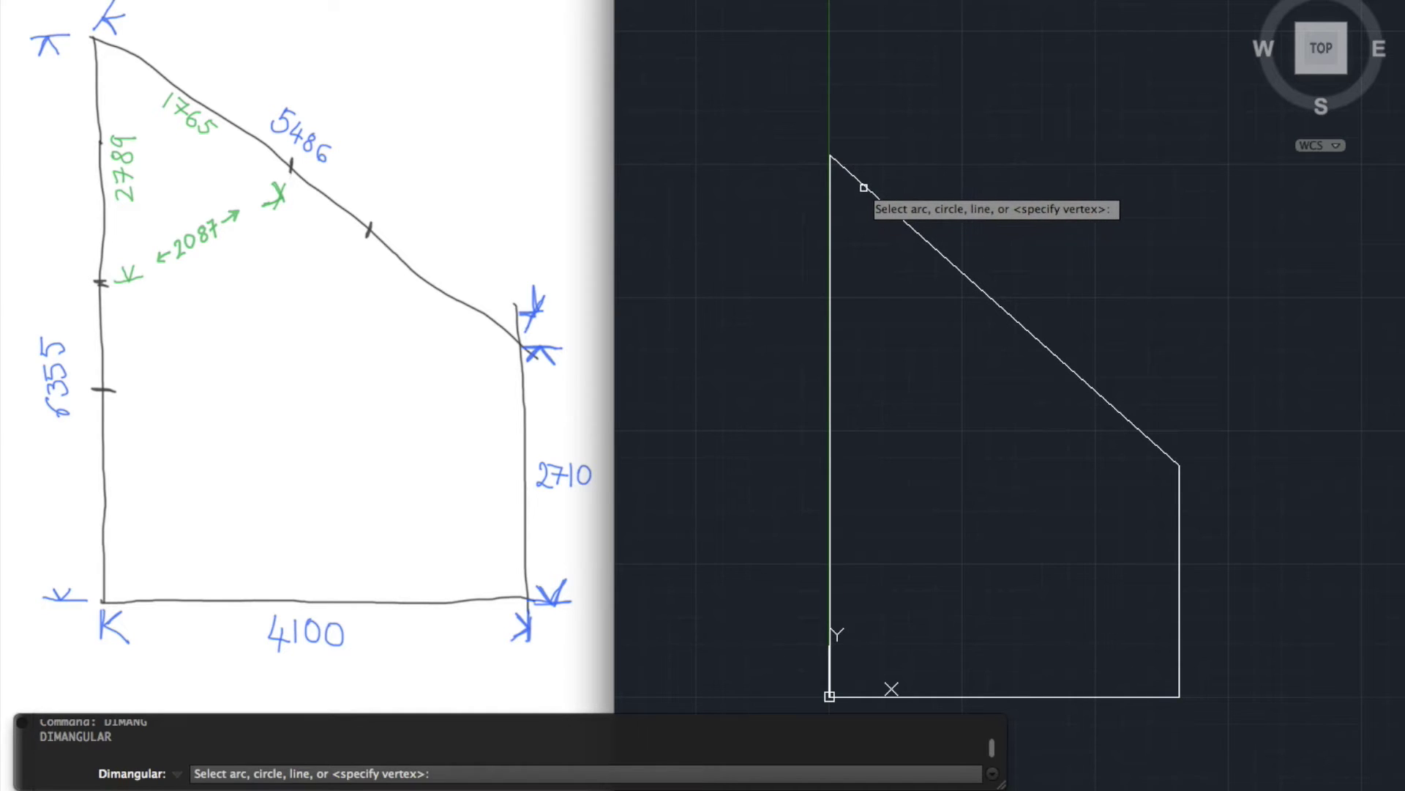
pyautogui.click(864, 187)
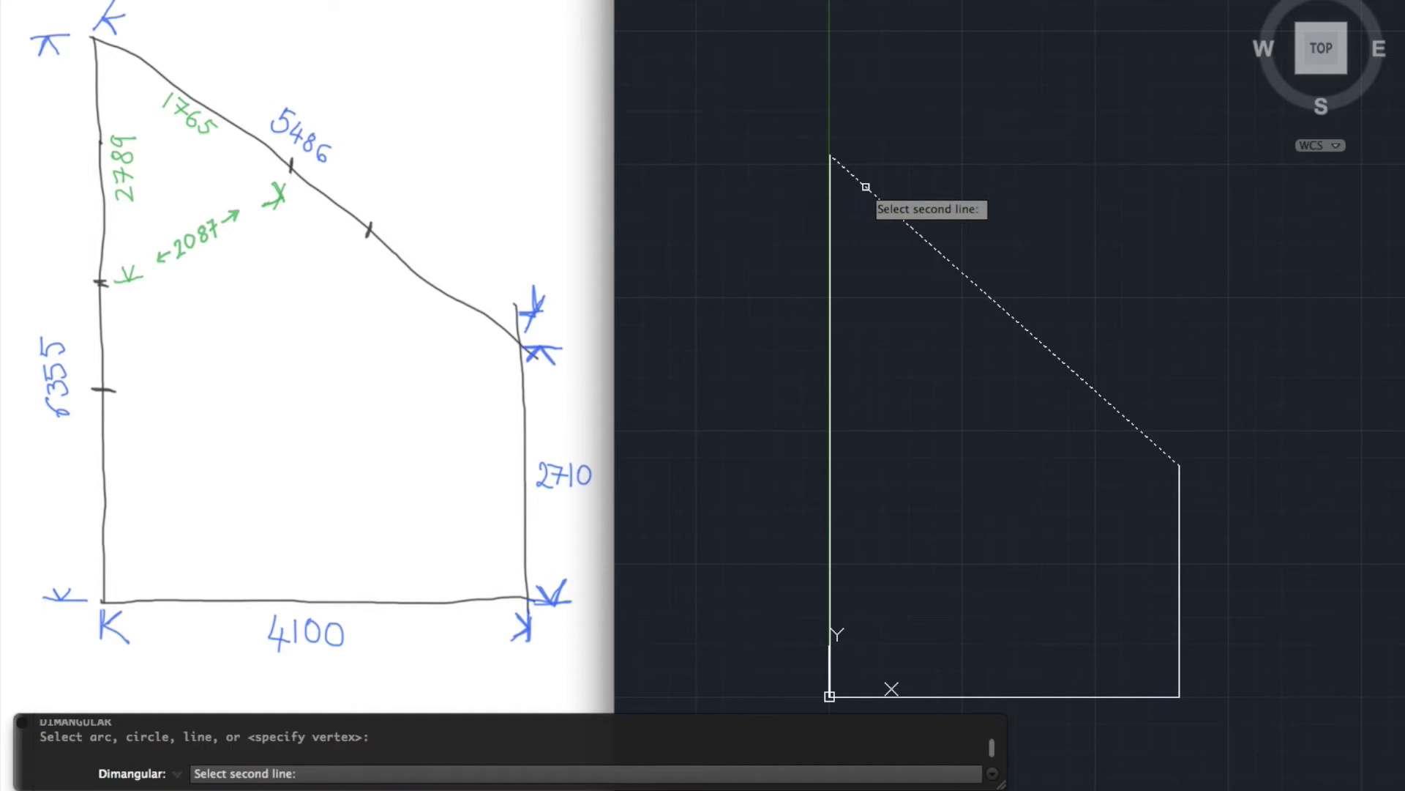
pyautogui.click(830, 229)
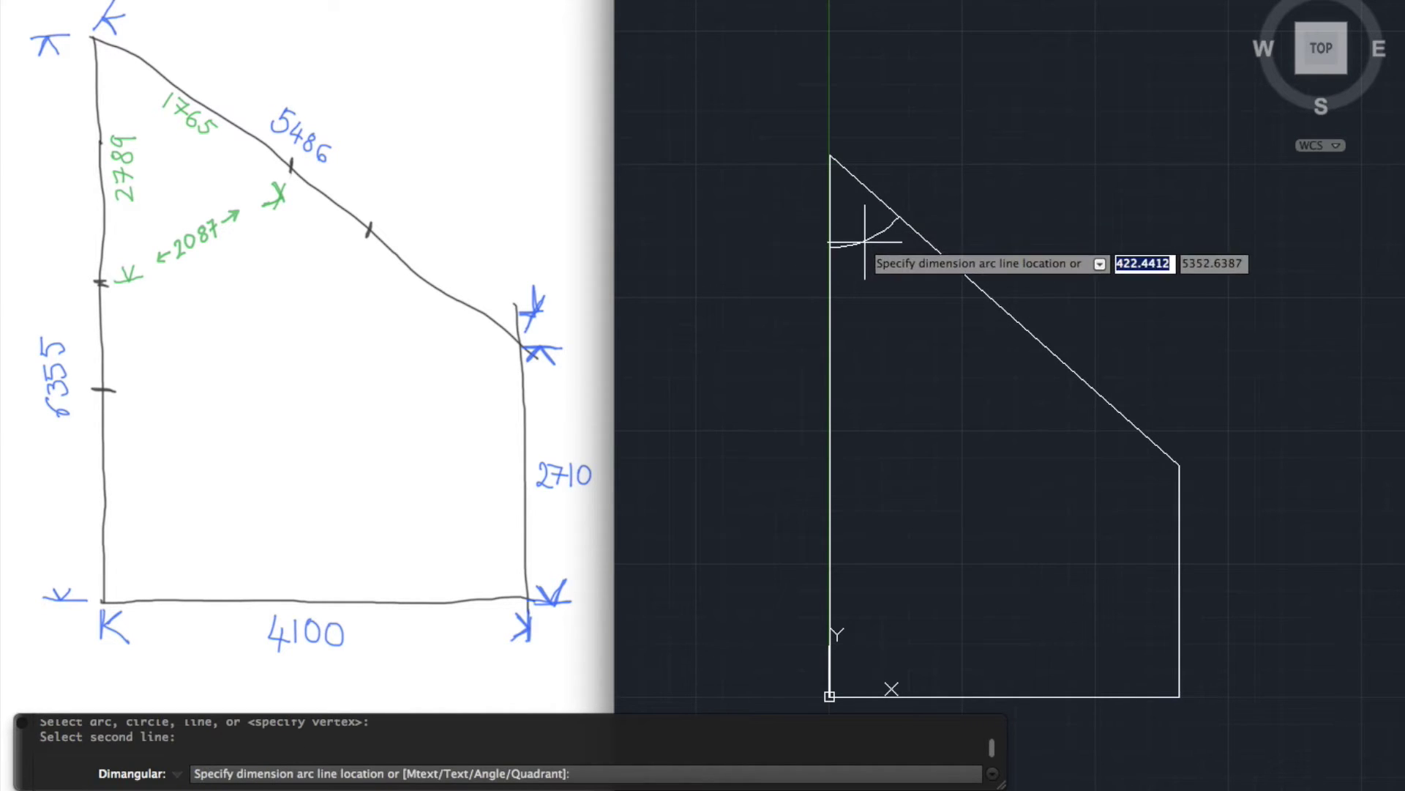
pyautogui.scroll(5, 865, 242)
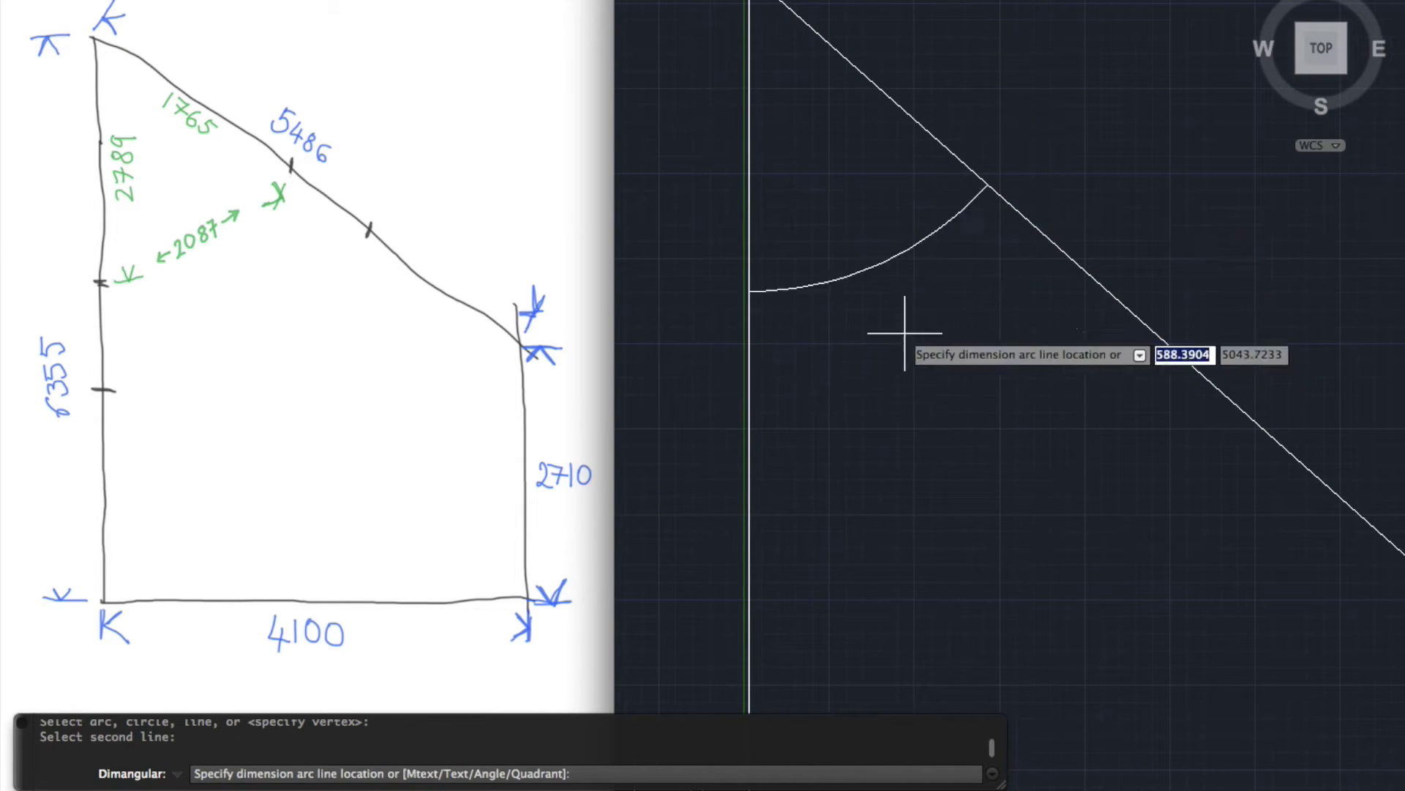
pyautogui.click(878, 282)
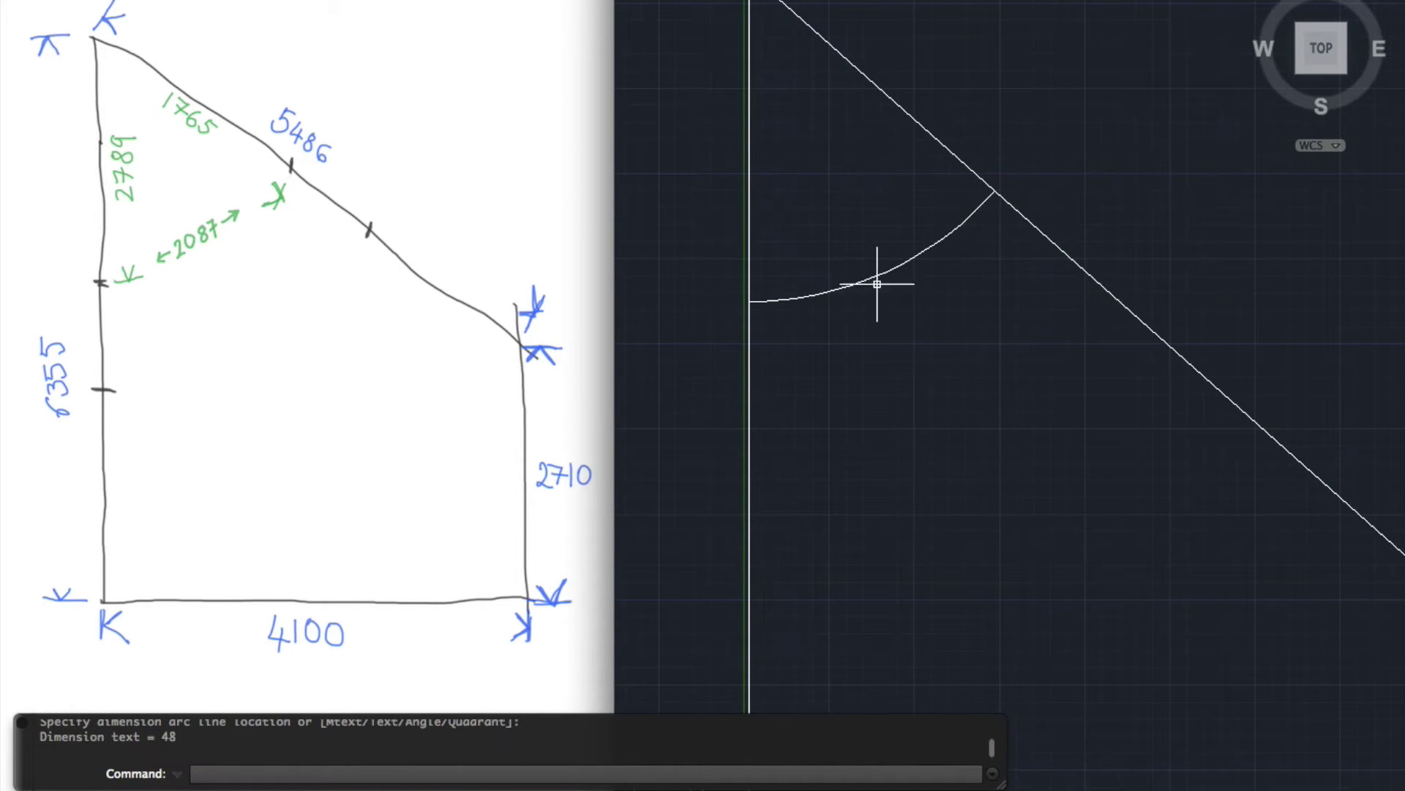
# Examine the angular dimension arc at the upper corner up close, selecting it briefly and clearing the selection.
pyautogui.scroll(4, 877, 281)
pyautogui.scroll(-3, 901, 314)
pyautogui.click(910, 330)
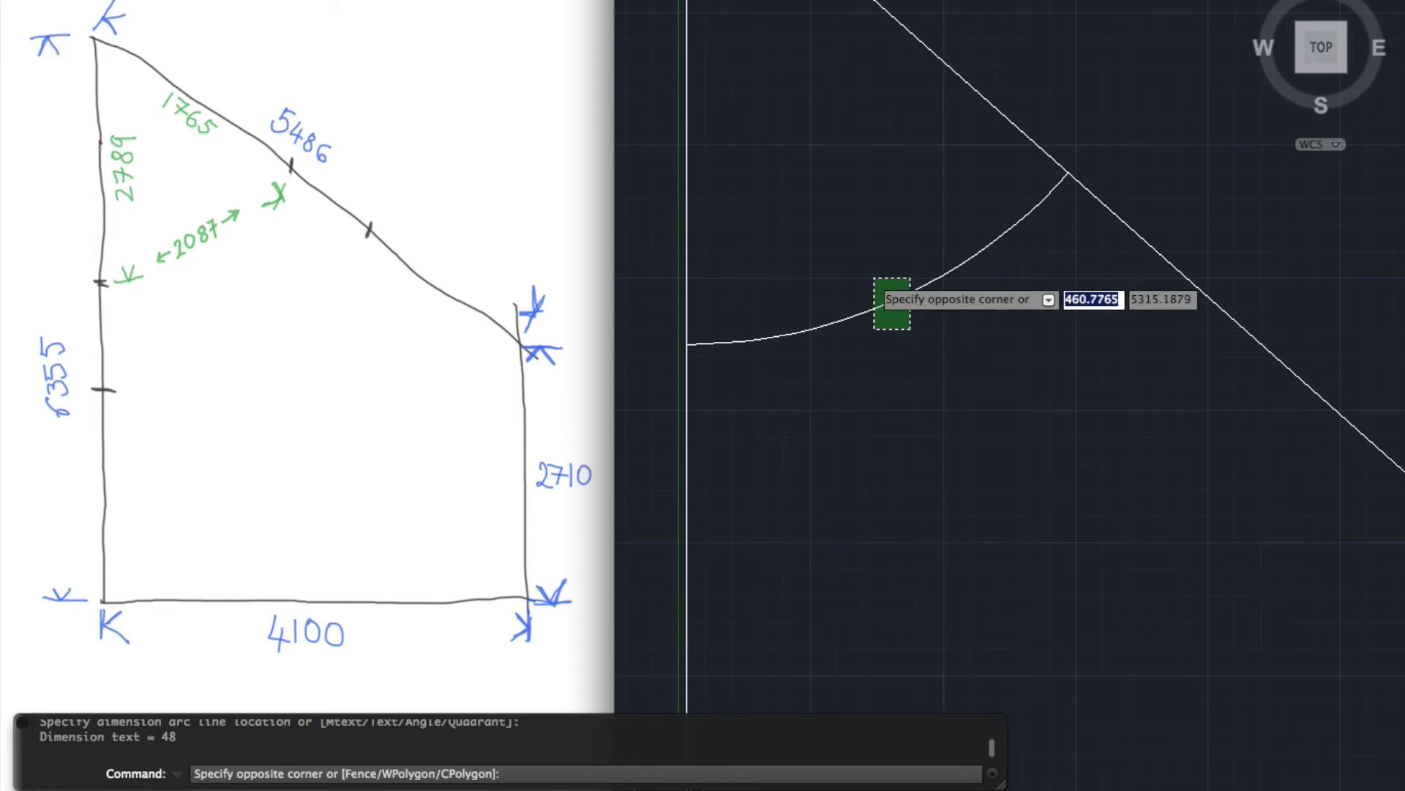
pyautogui.click(874, 279)
pyautogui.scroll(3, 898, 301)
pyautogui.scroll(-2, 938, 322)
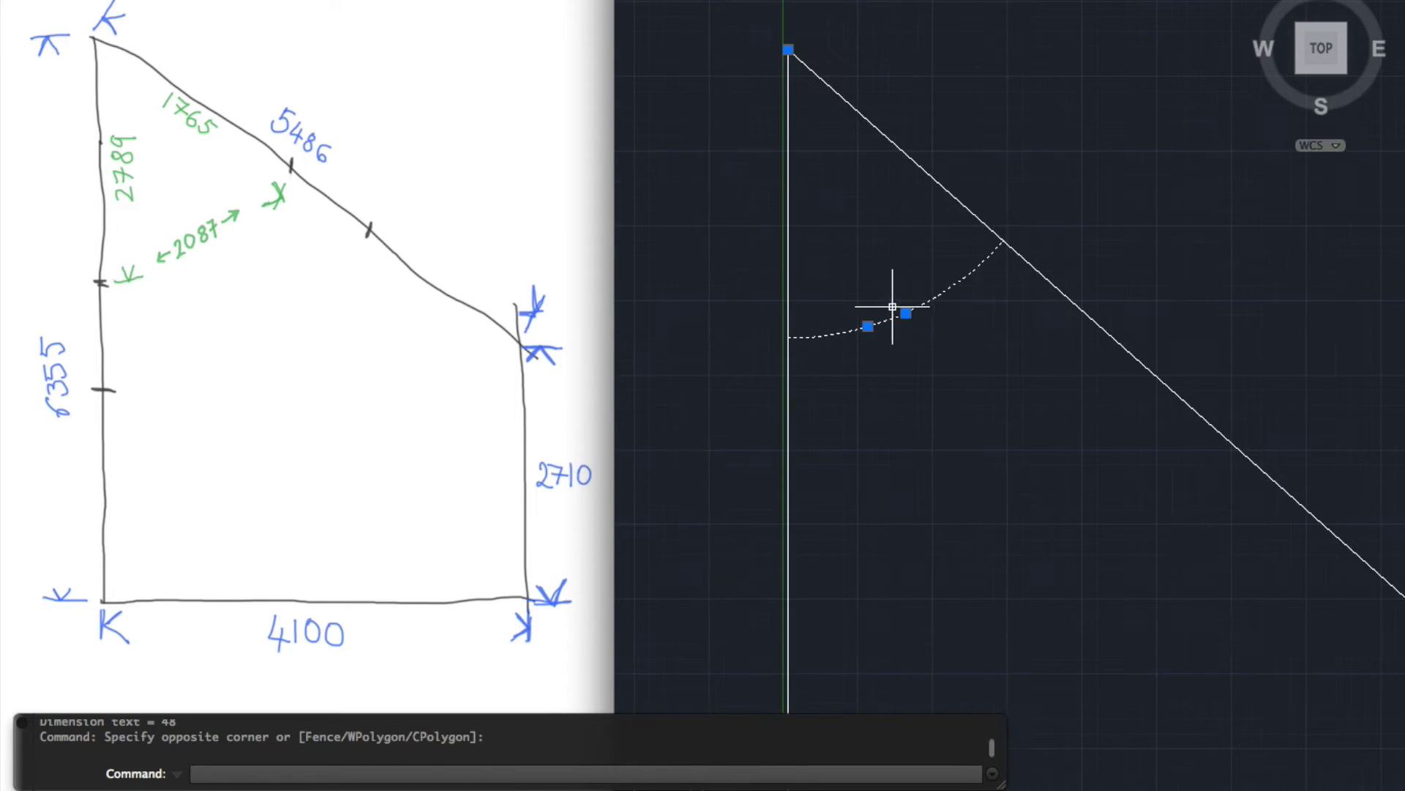
pyautogui.press('Escape')
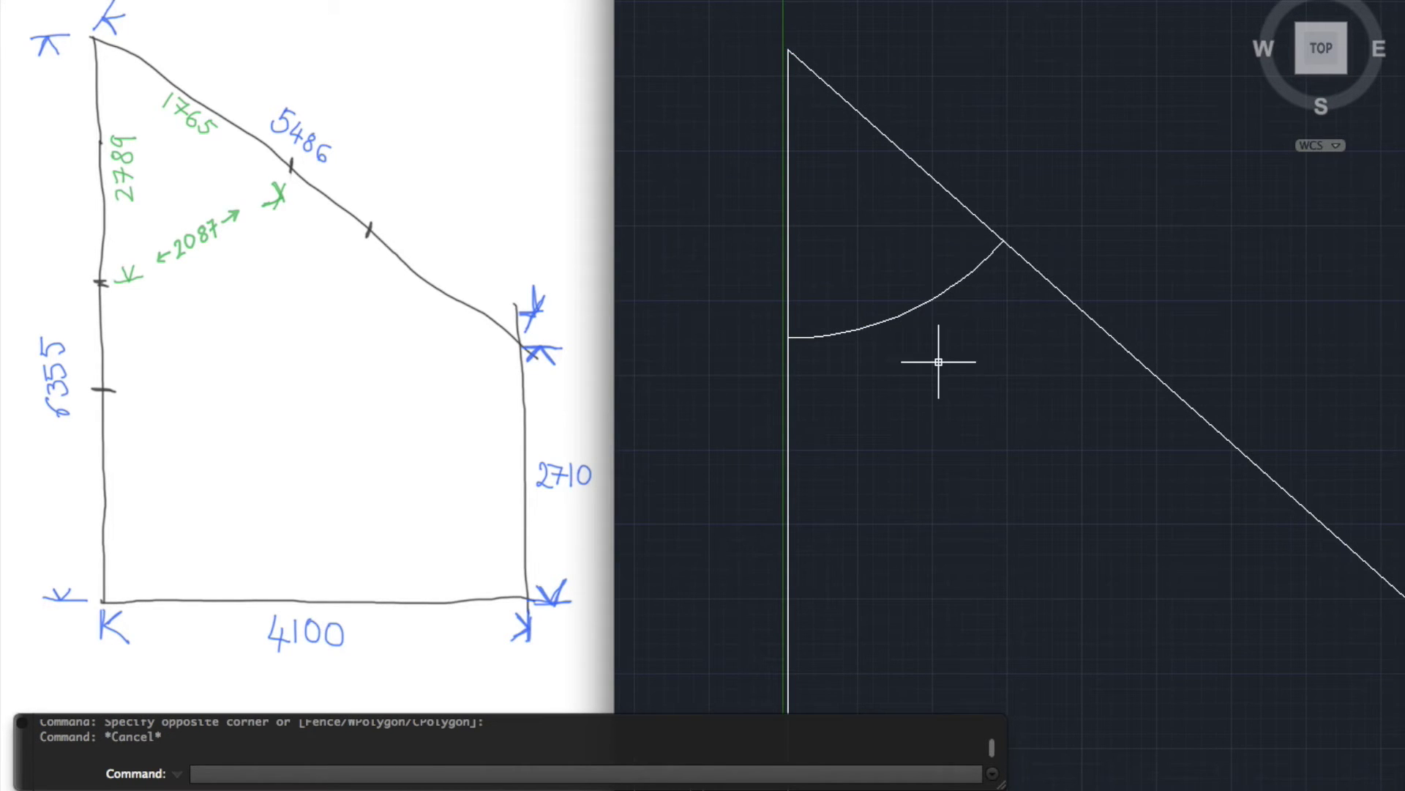
# Set the Standard dimension style's text height to 50 and check the angle shown on the corner dimension.
pyautogui.write('dimstyle')
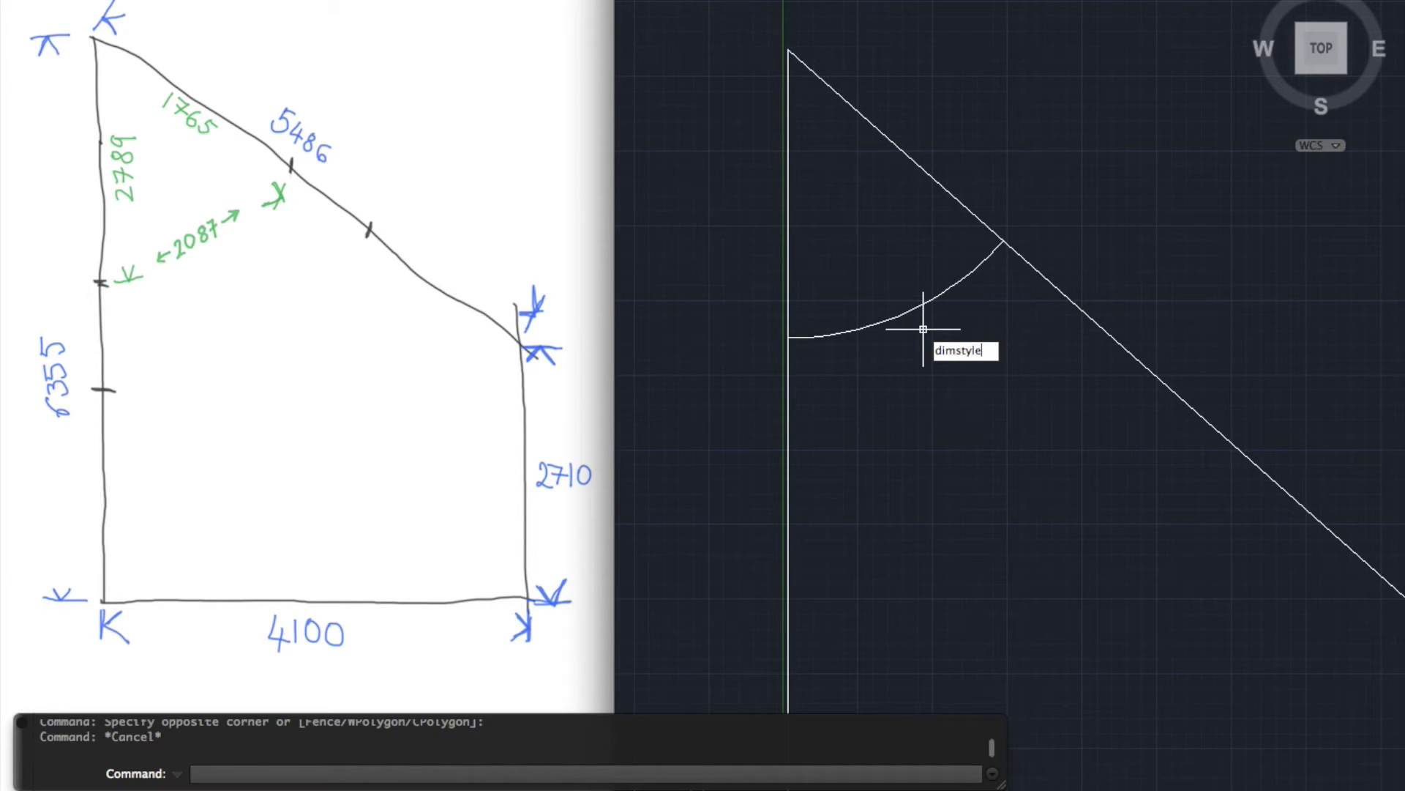
pyautogui.press('Return')
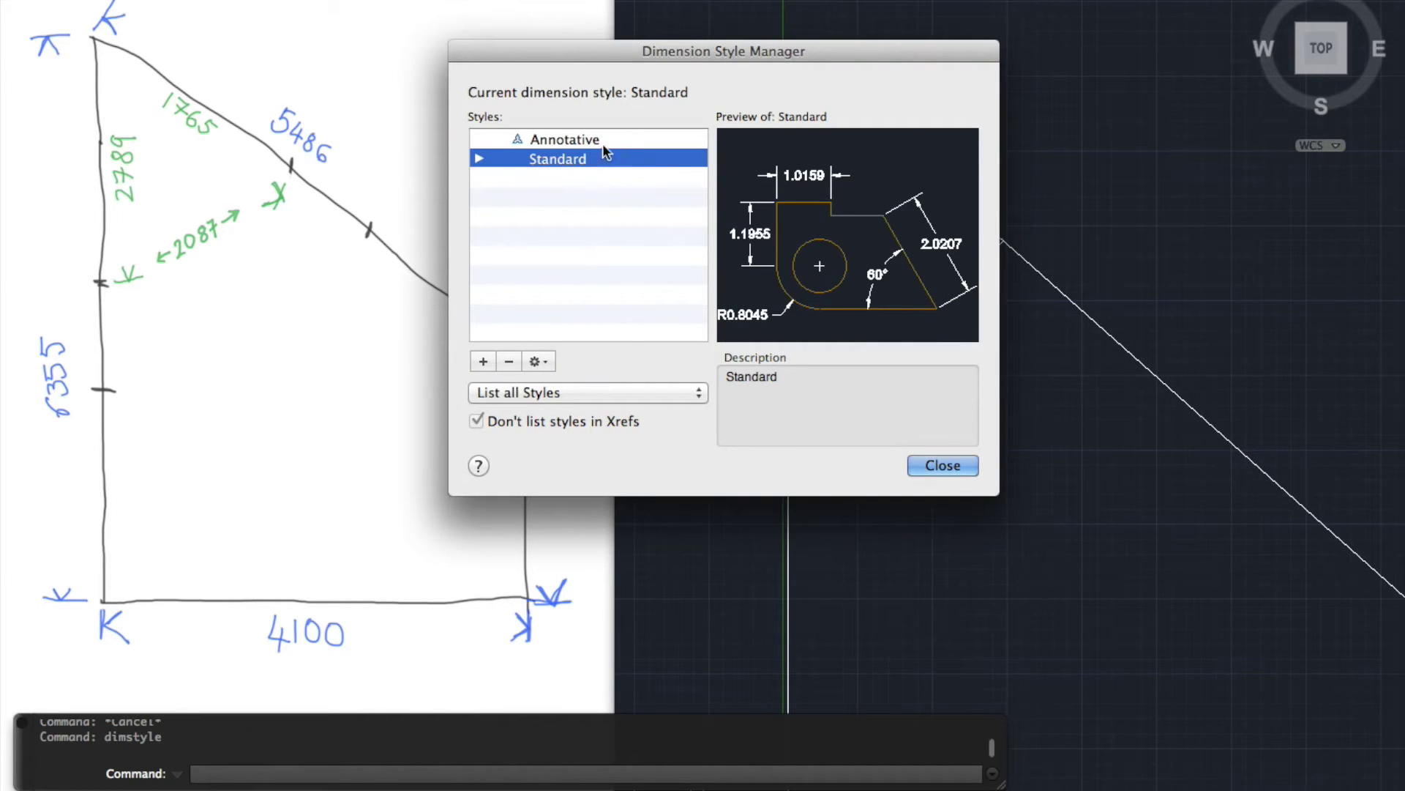
pyautogui.click(543, 362)
pyautogui.click(570, 402)
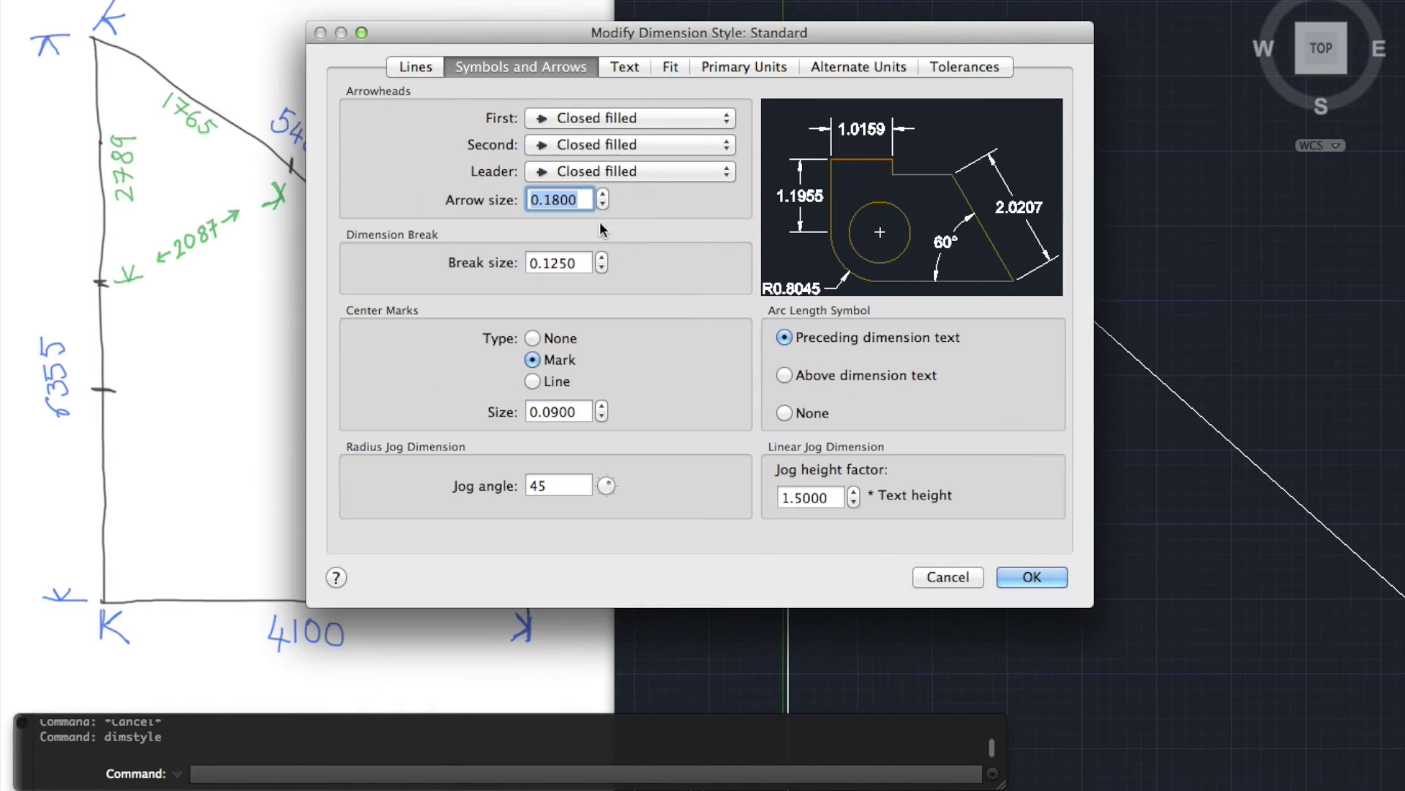
pyautogui.click(626, 69)
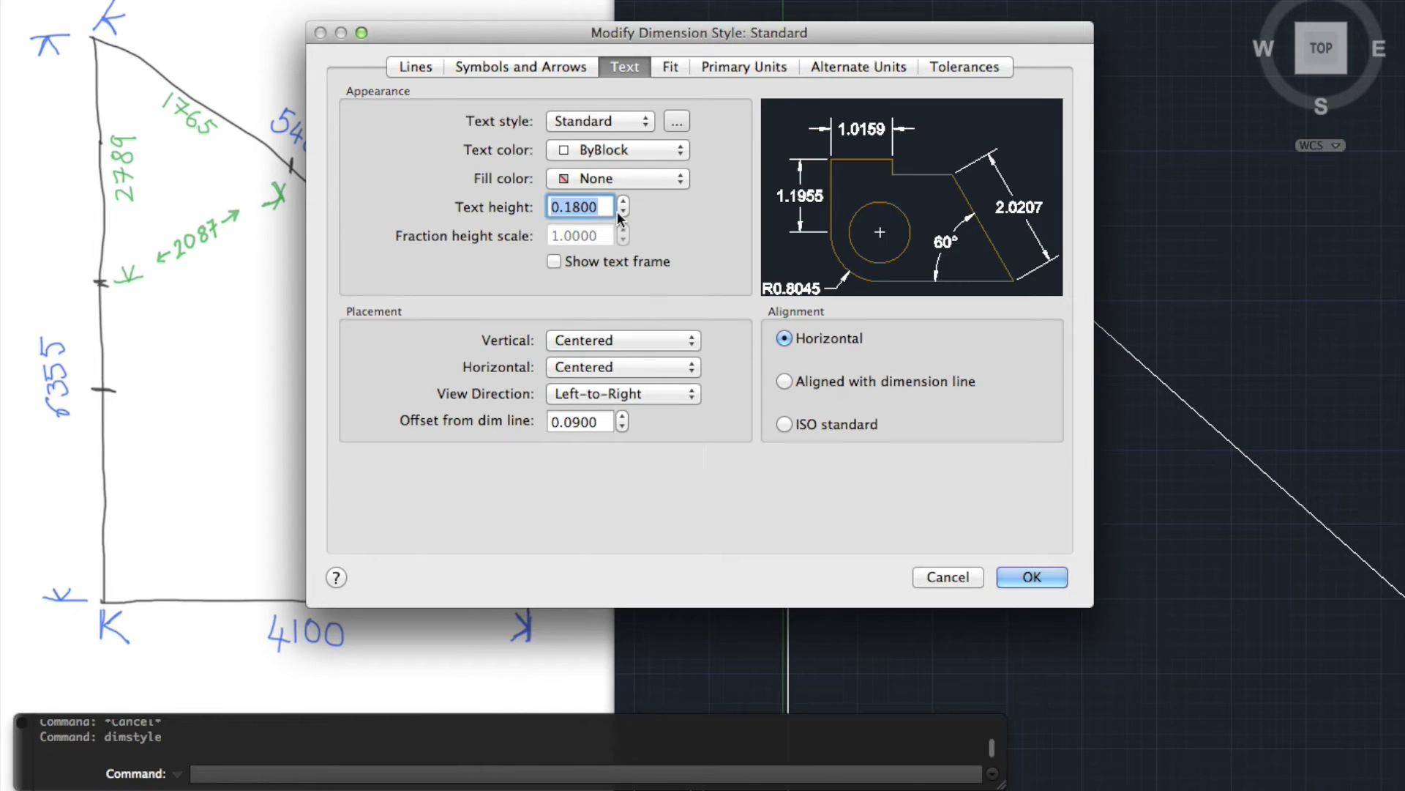
pyautogui.write('50')
pyautogui.click(1027, 578)
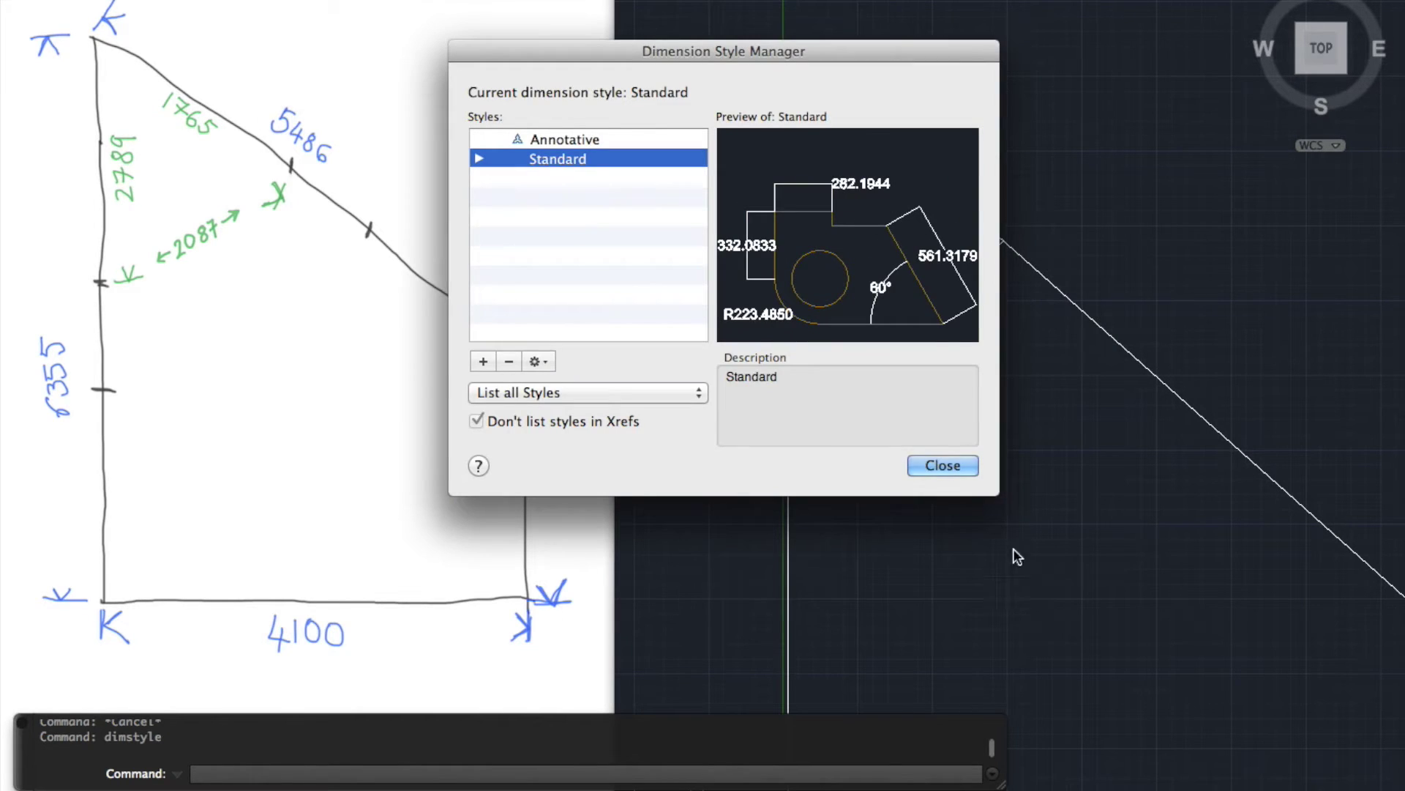
pyautogui.click(943, 465)
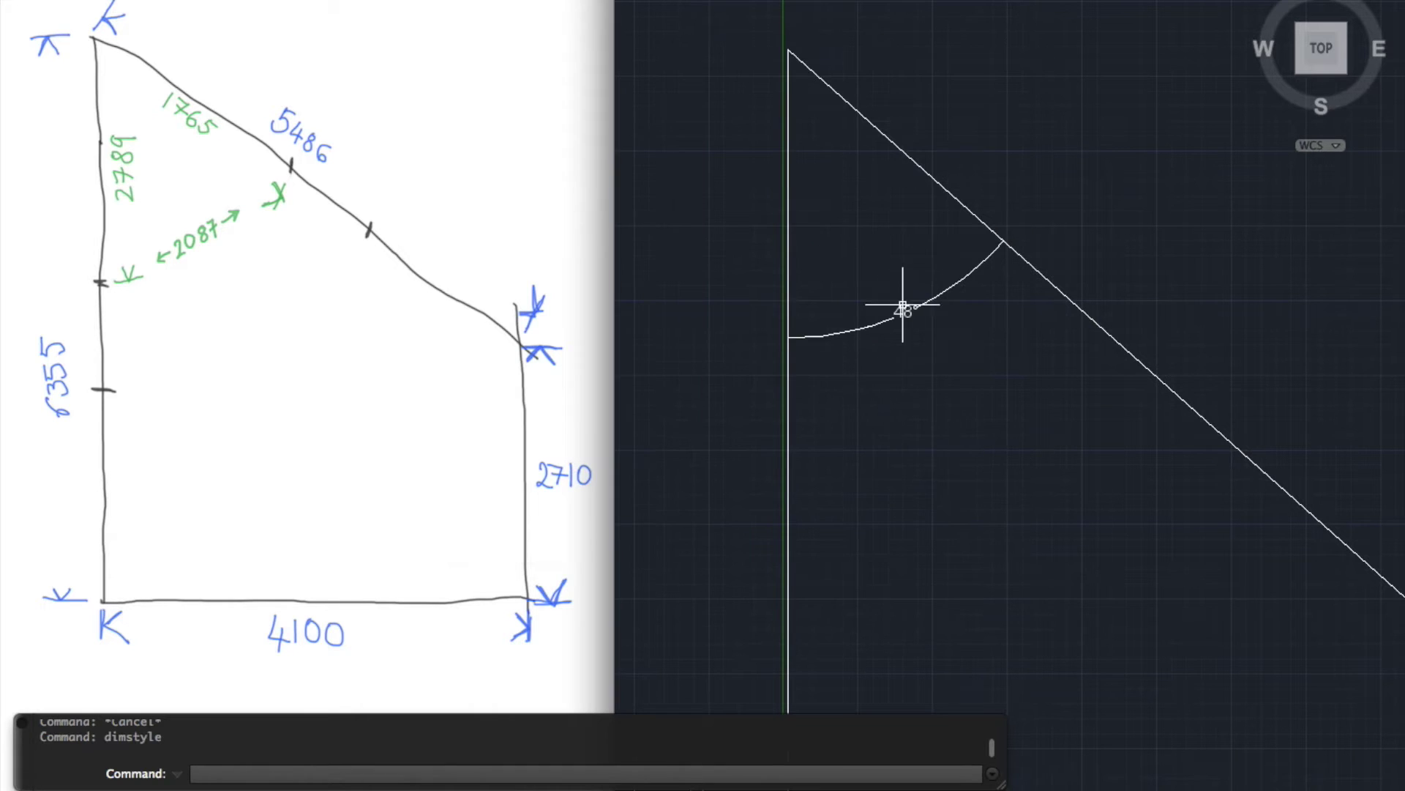
pyautogui.scroll(5, 908, 308)
pyautogui.scroll(-2, 850, 308)
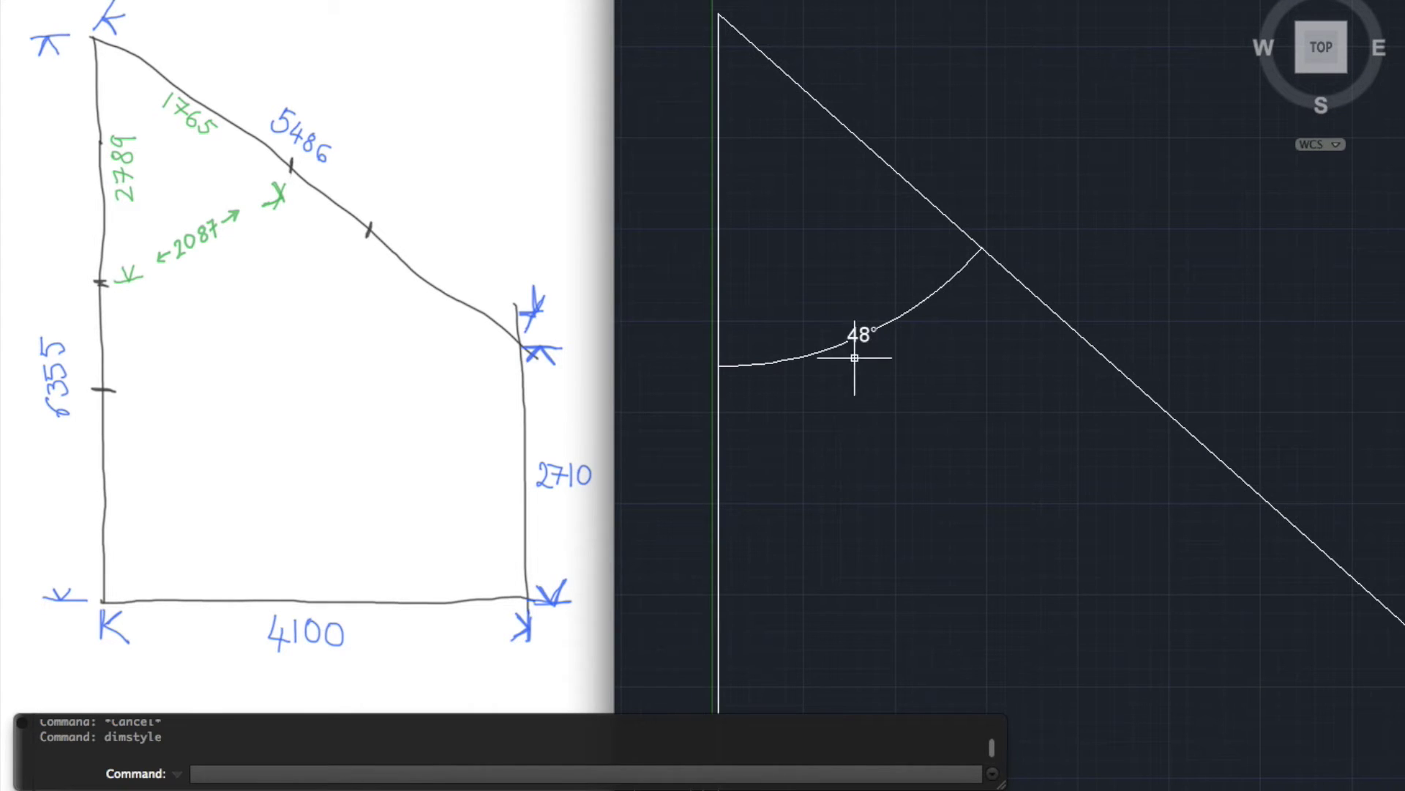
pyautogui.scroll(-2, 855, 395)
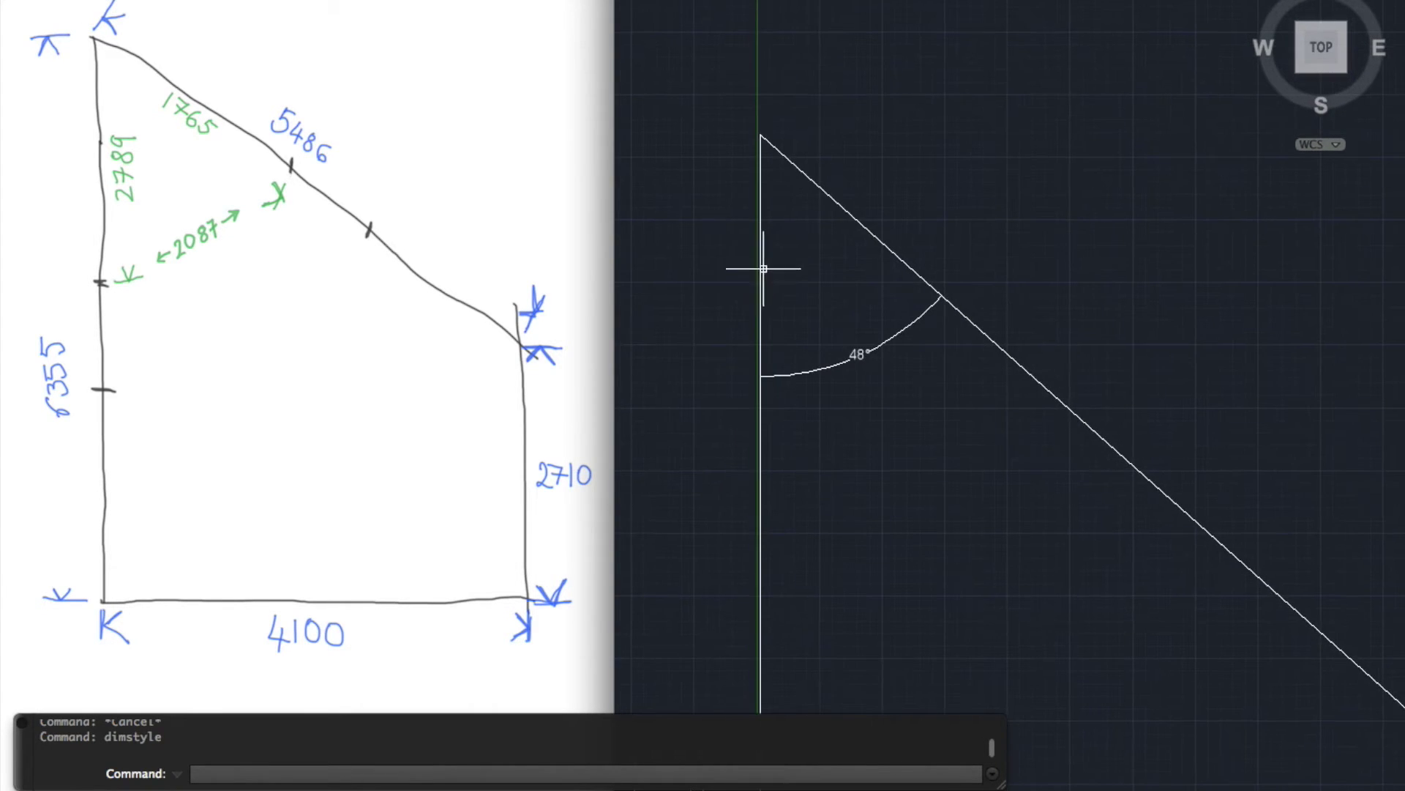
pyautogui.scroll(-4, 762, 267)
pyautogui.scroll(-1, 800, 304)
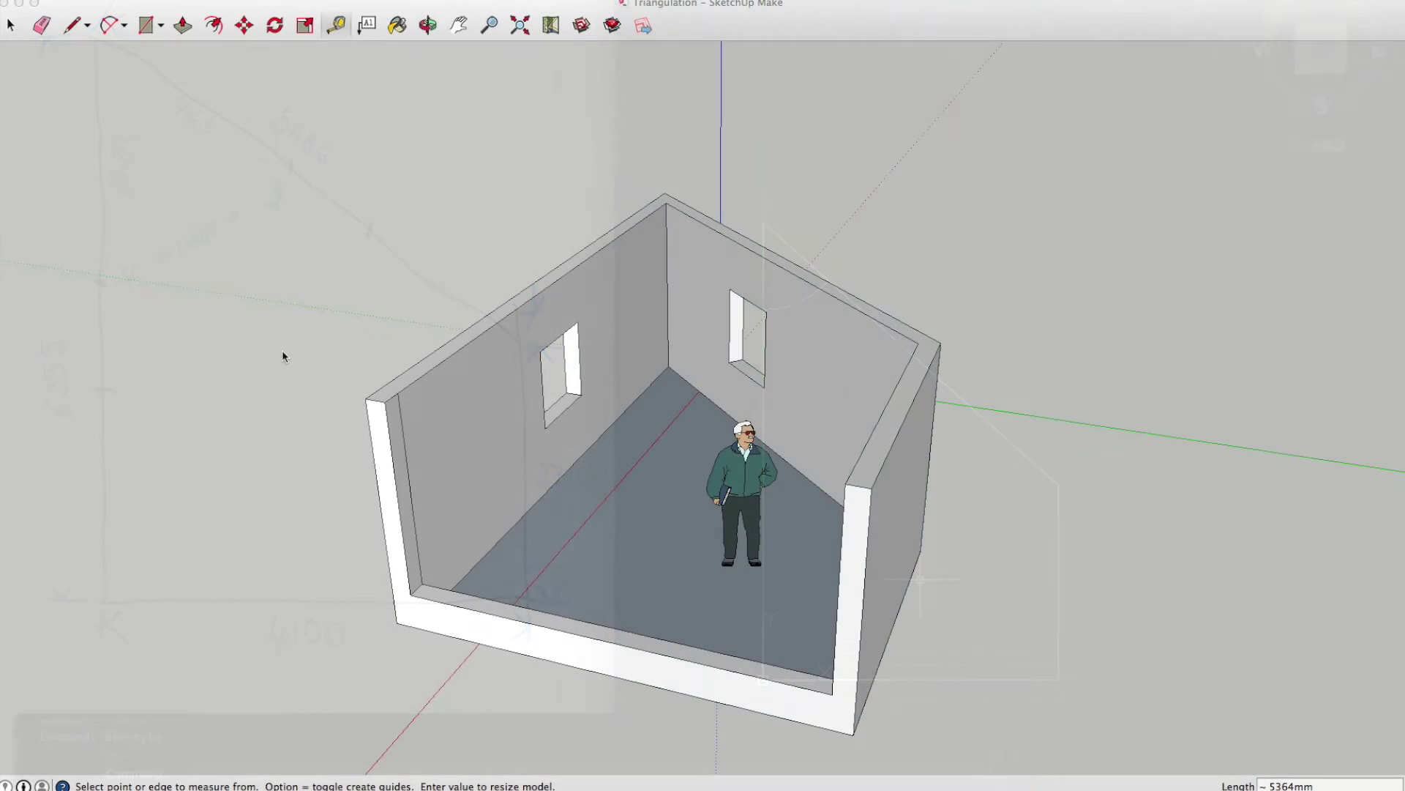
# Switch to the SketchUp room model and measure with the Tape Measure from the midpoint of the left wall window's edge to the back corner.
pyautogui.click(284, 349)
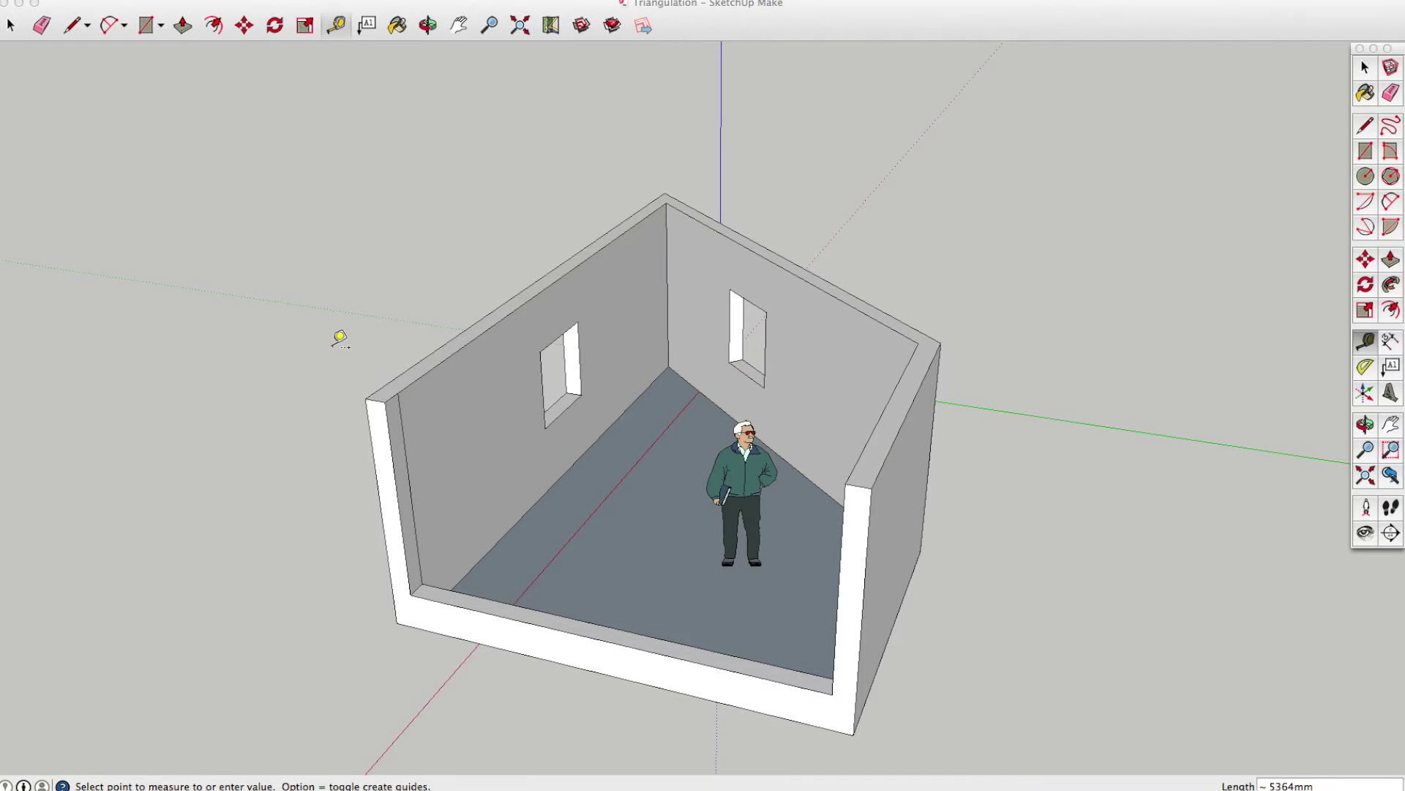
pyautogui.click(279, 326)
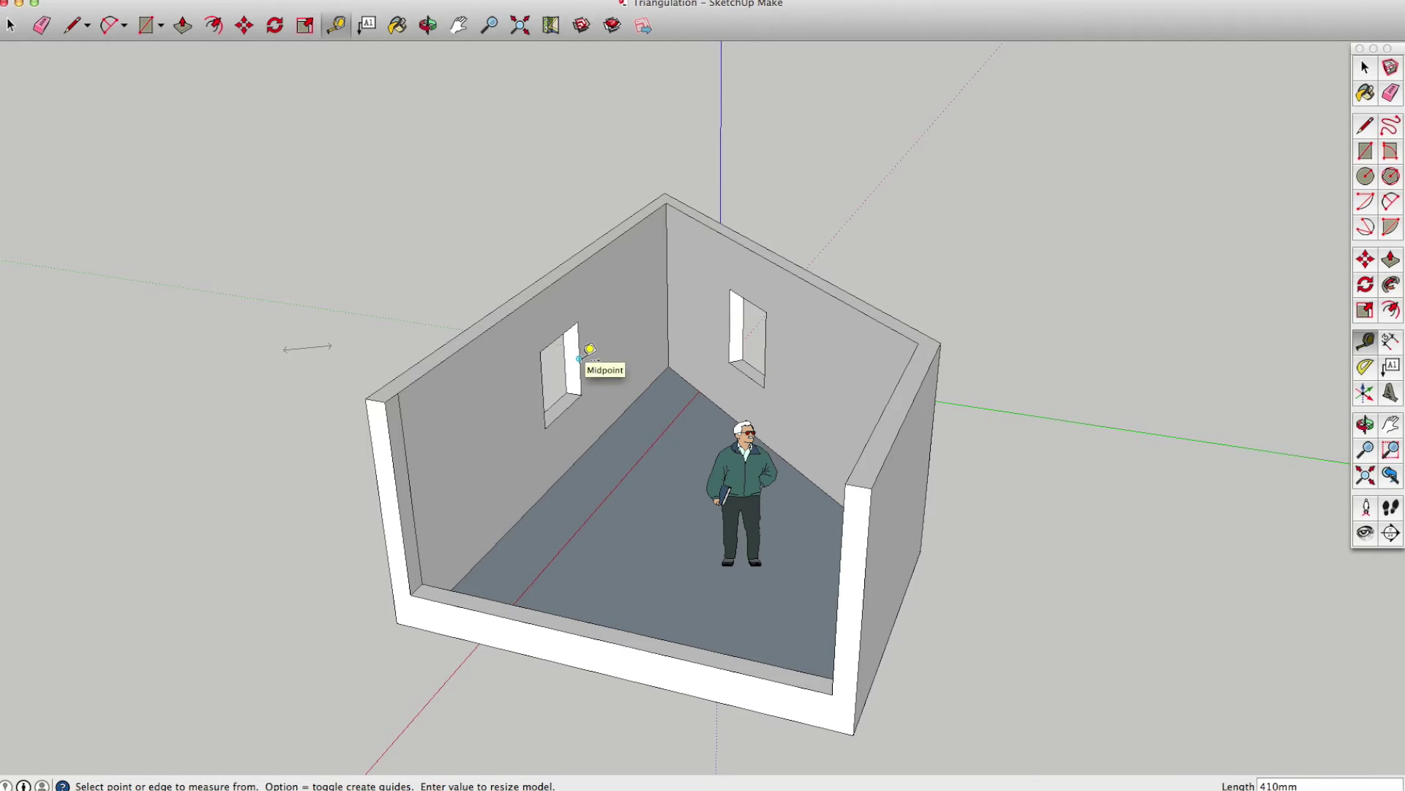
pyautogui.click(670, 298)
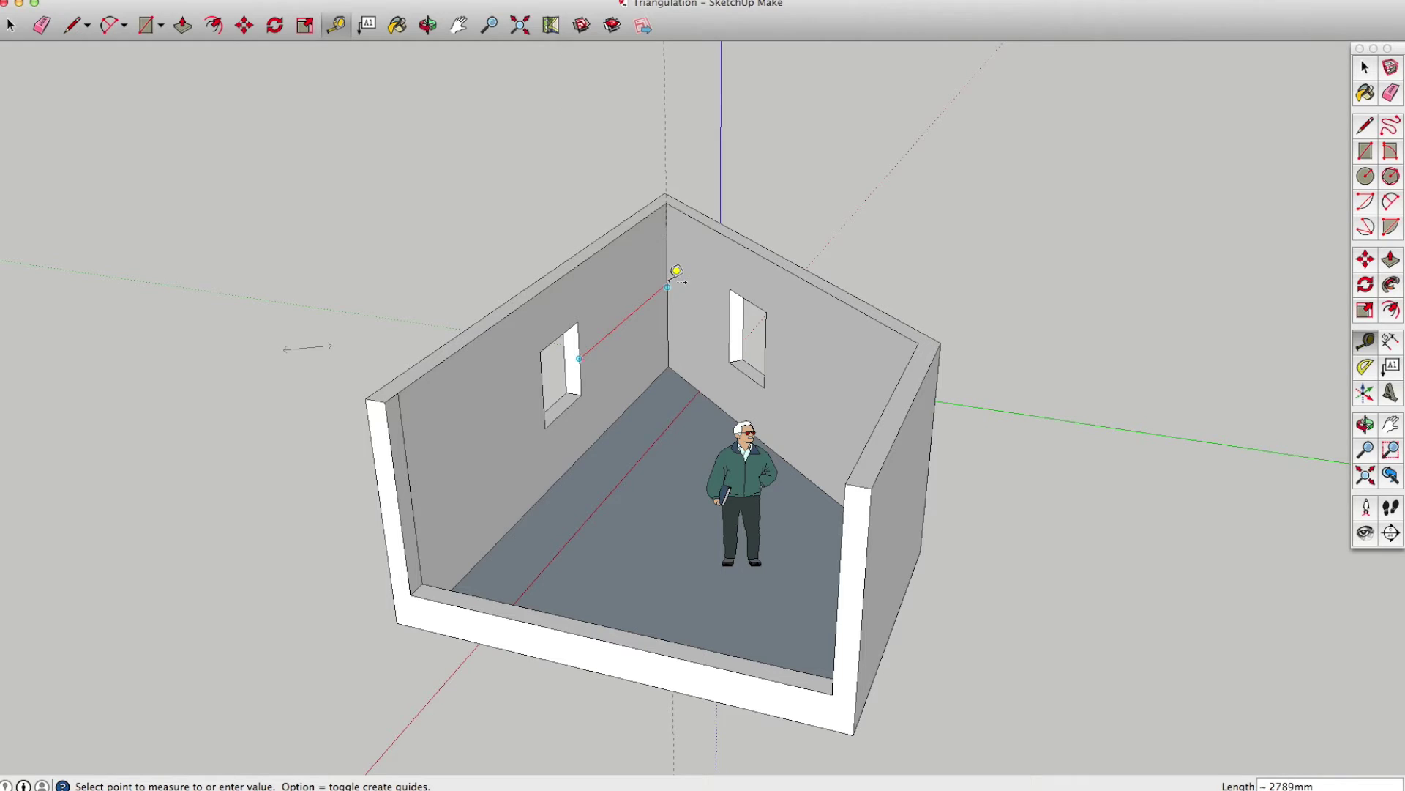
pyautogui.click(677, 271)
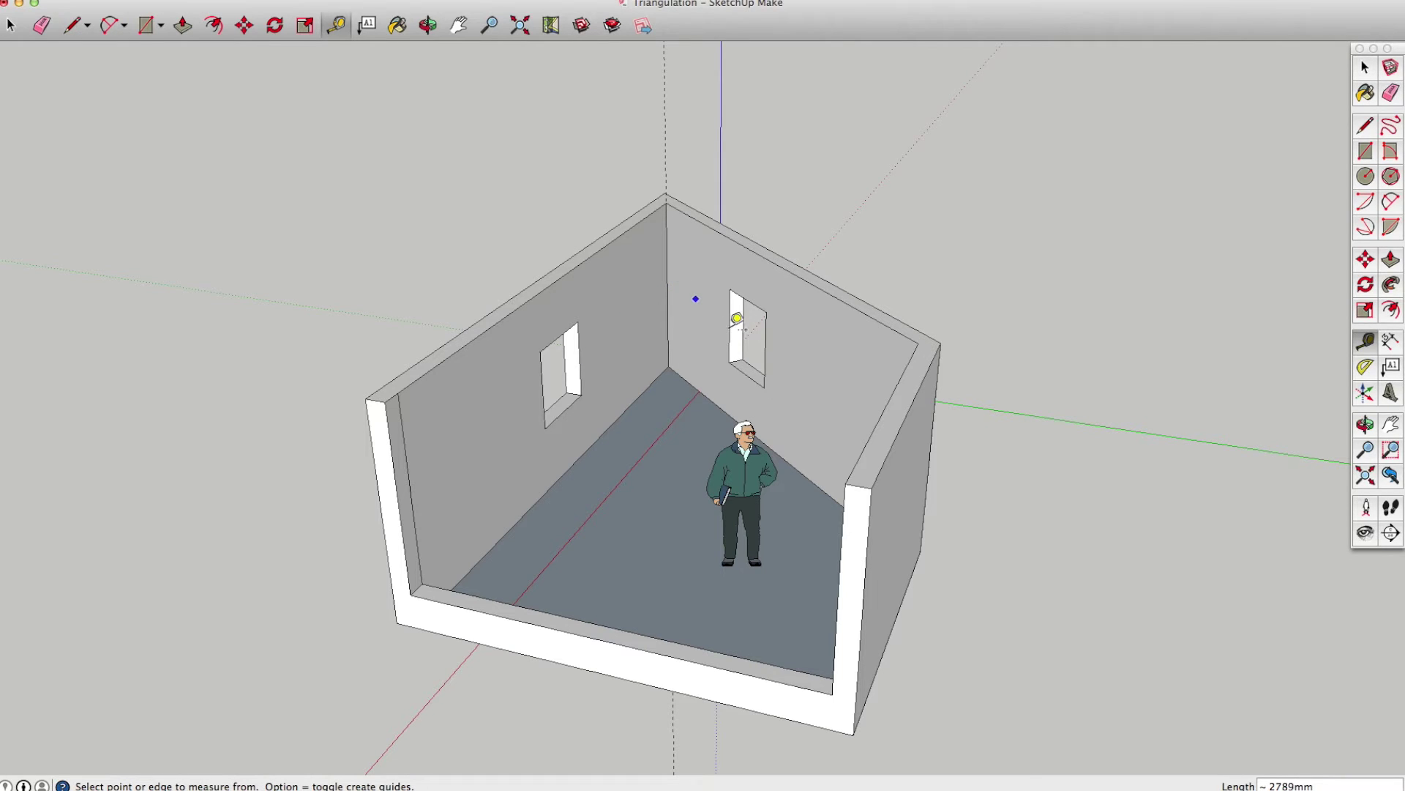
# Measure along the back wall between its window's near edge and the corner shared with the left wall.
pyautogui.click(730, 327)
pyautogui.click(676, 270)
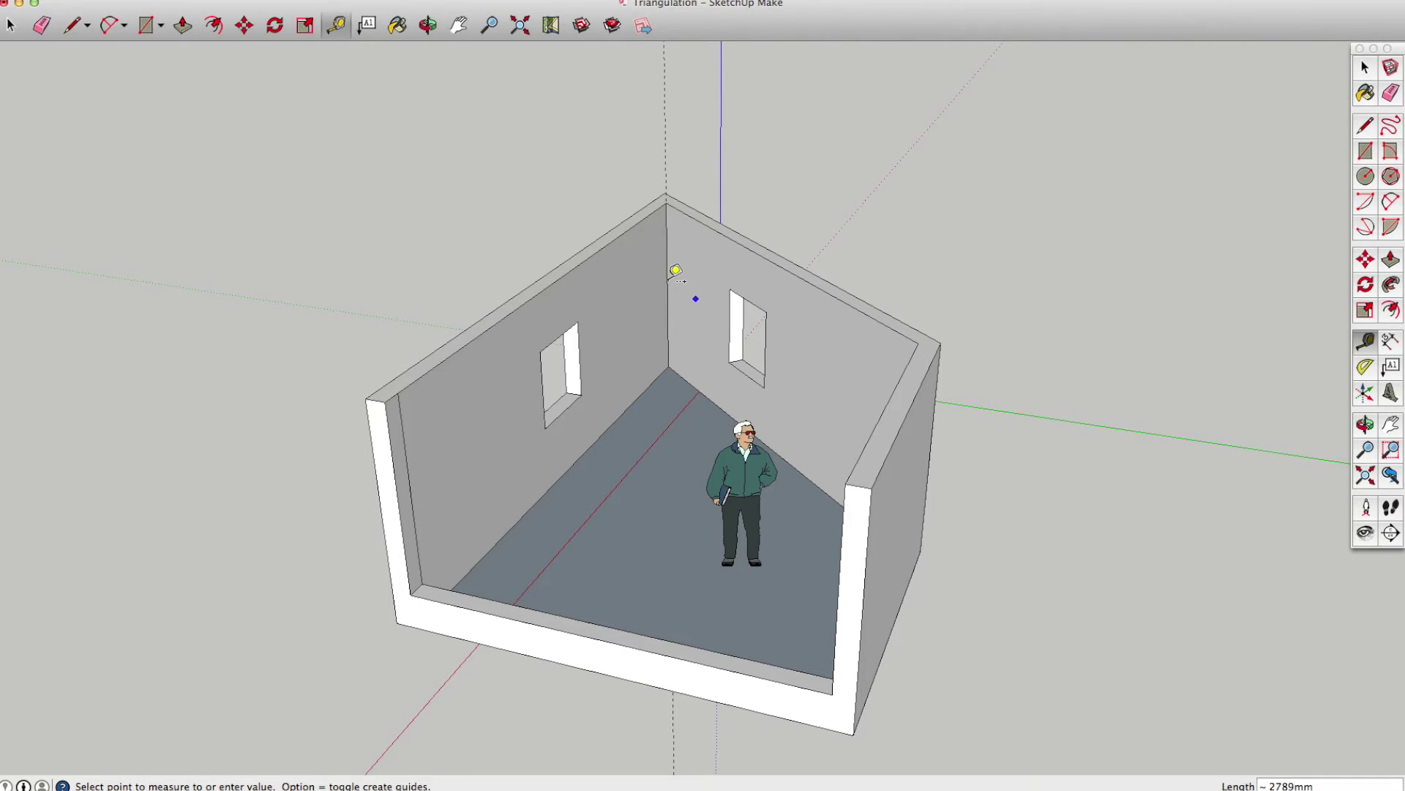
pyautogui.press('Escape')
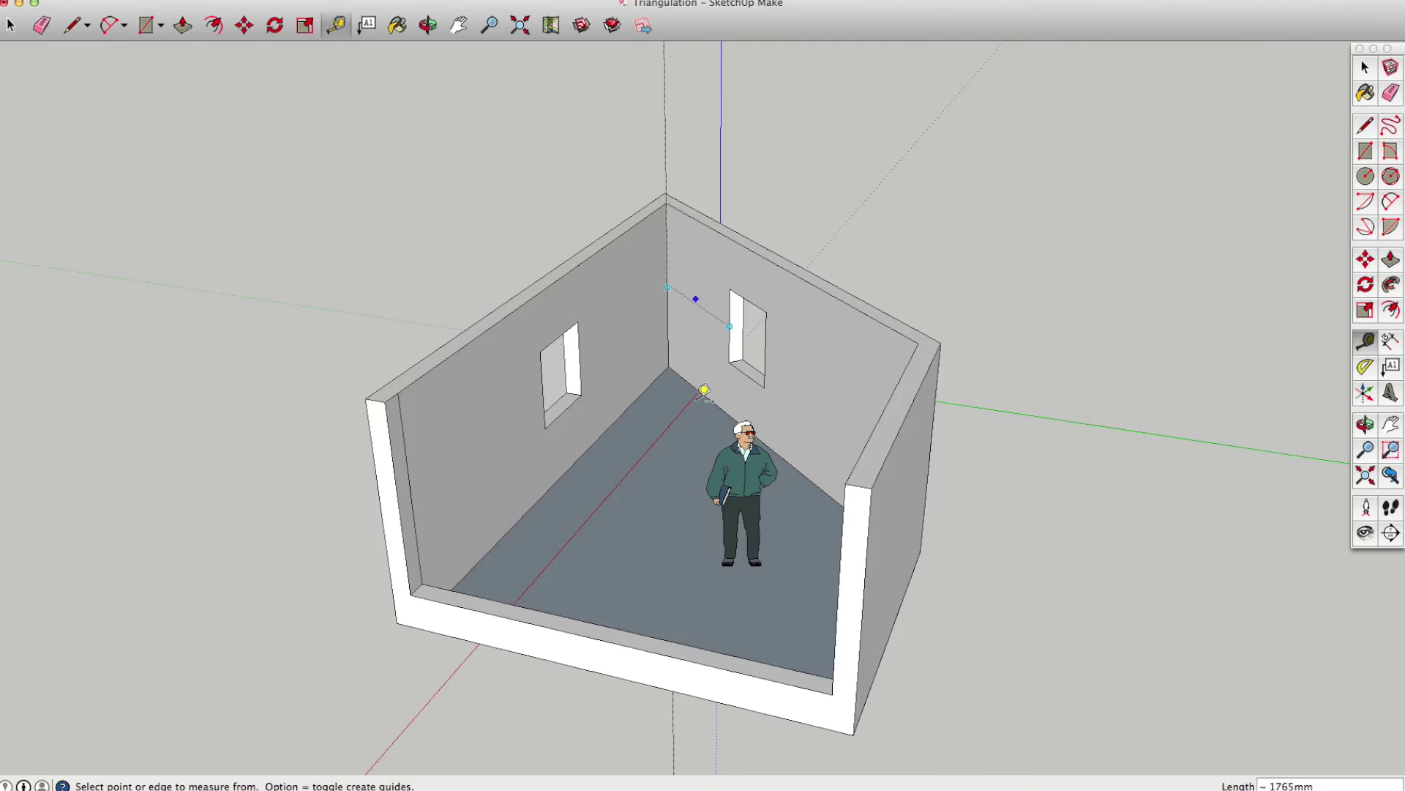
# Measure the diagonal between the near edges of the two windows to close the corner triangle, and leave the Tape Measure.
pyautogui.click(580, 358)
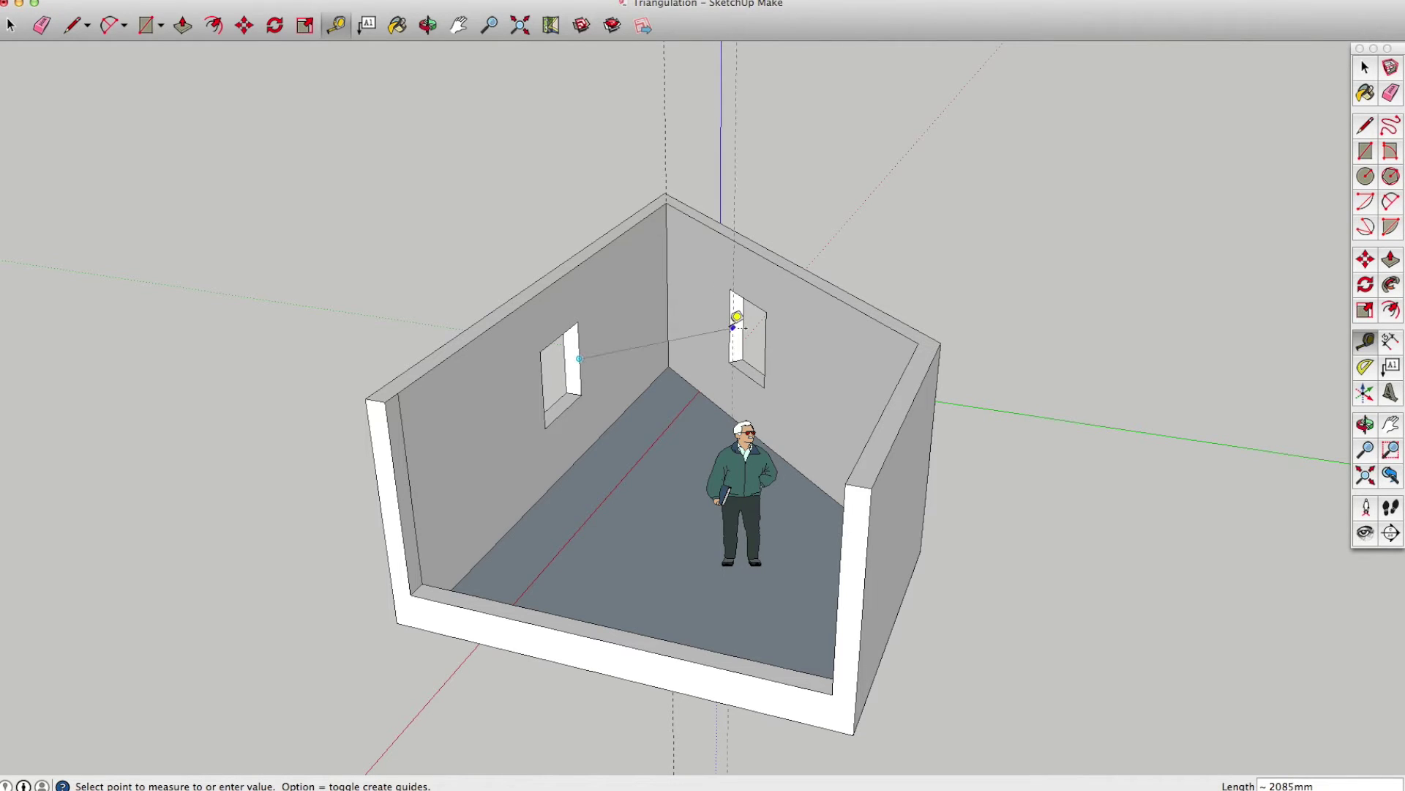
pyautogui.click(732, 322)
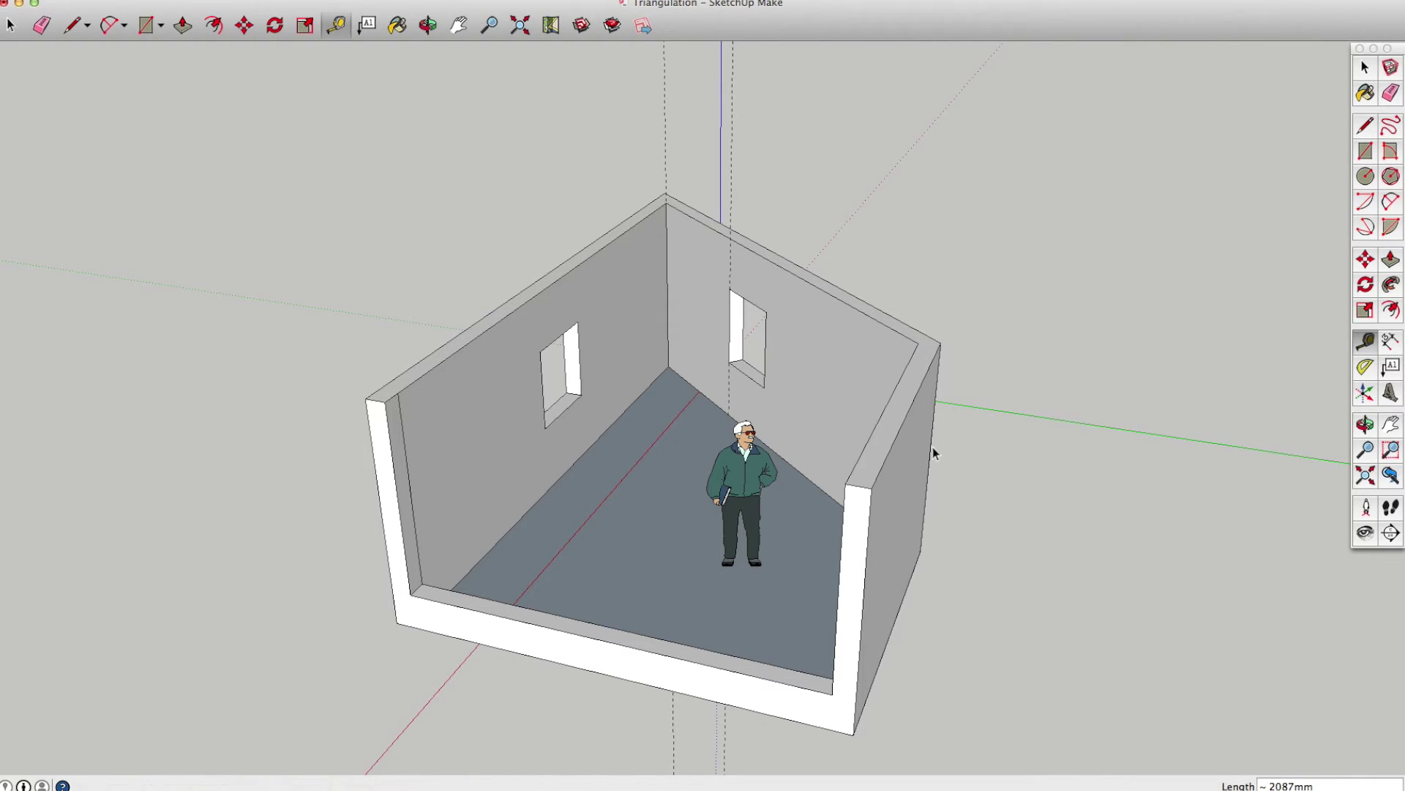
pyautogui.press('space')
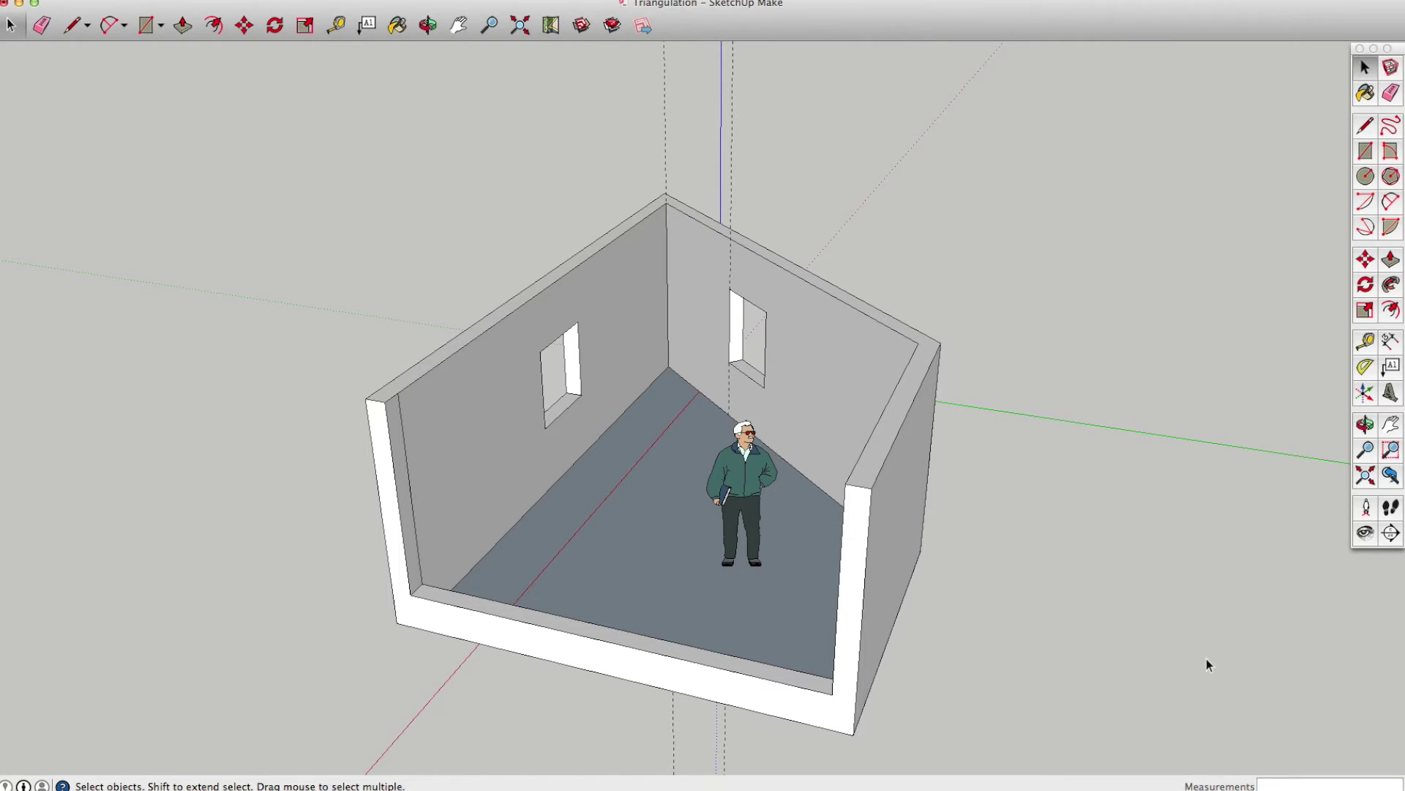
# Measure both diagonals across the room with the Tape Measure, from each side wall's front end to the opposite back corner.
pyautogui.click(1391, 498)
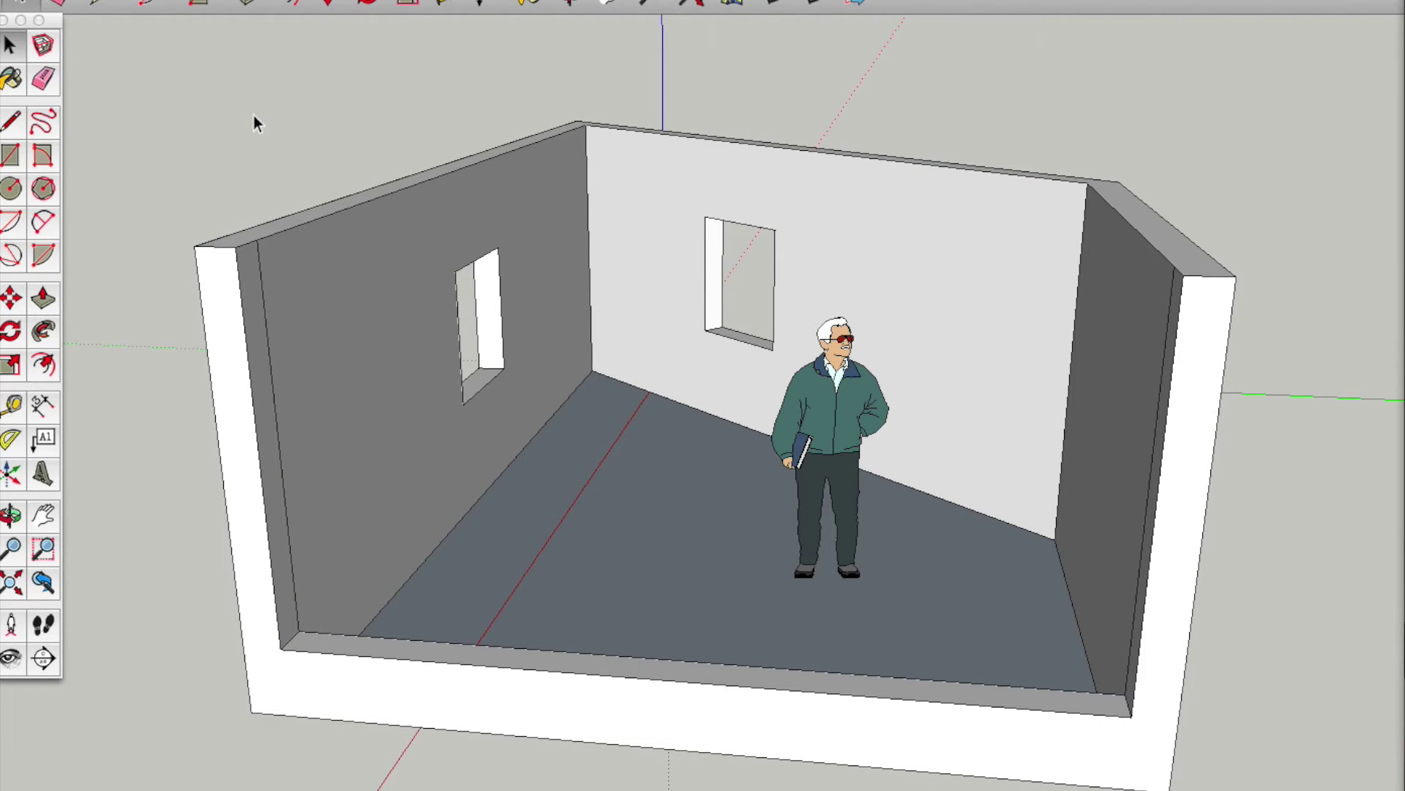
pyautogui.click(452, 3)
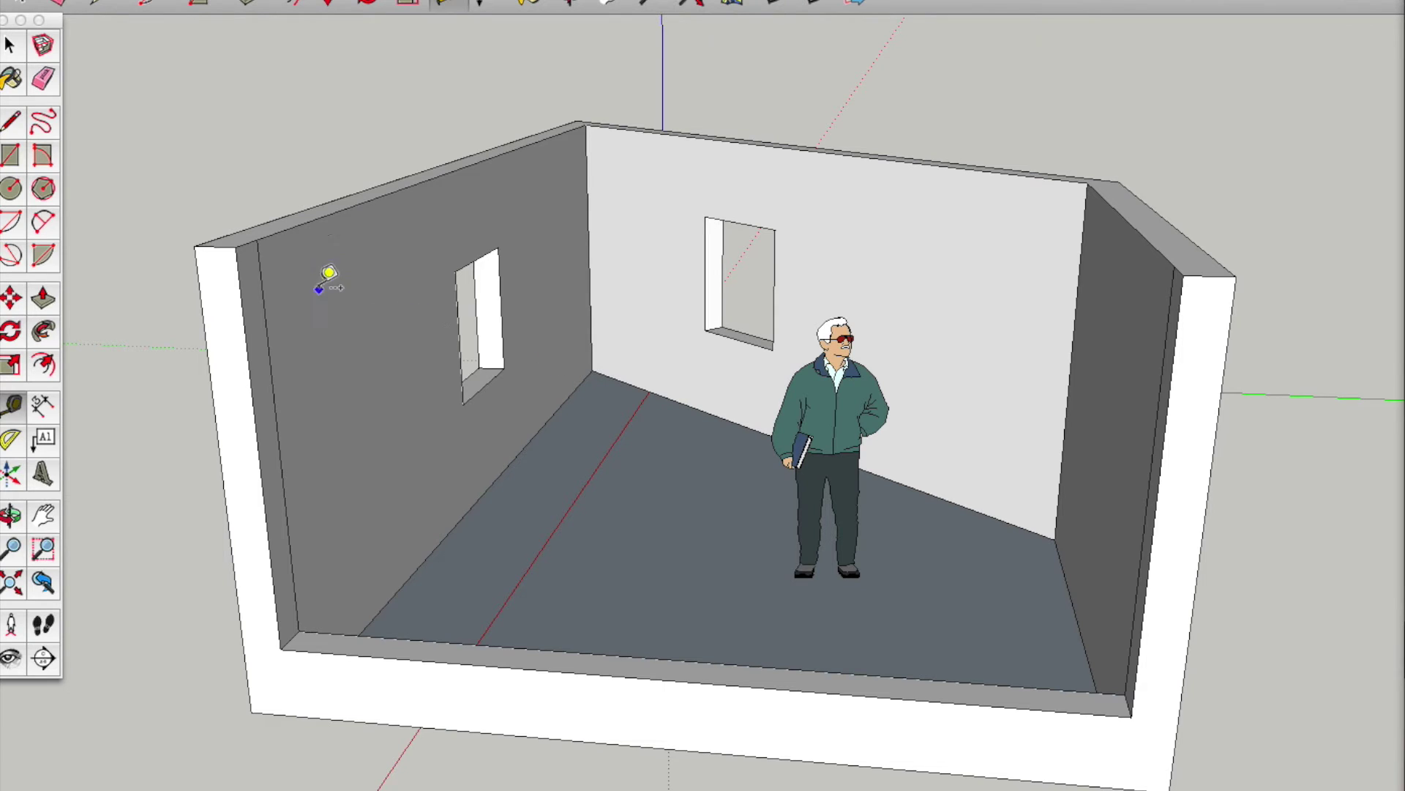
pyautogui.click(278, 444)
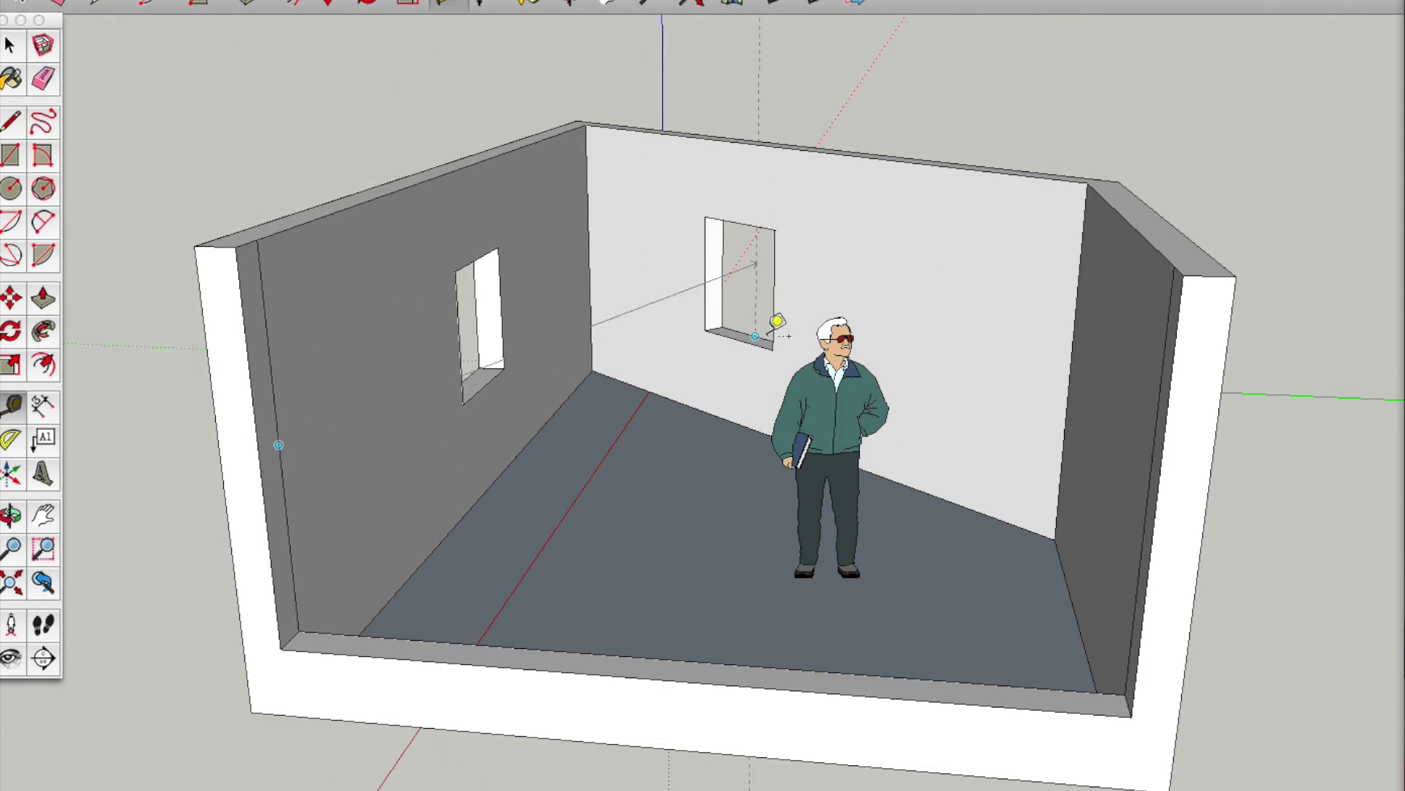
pyautogui.click(1075, 314)
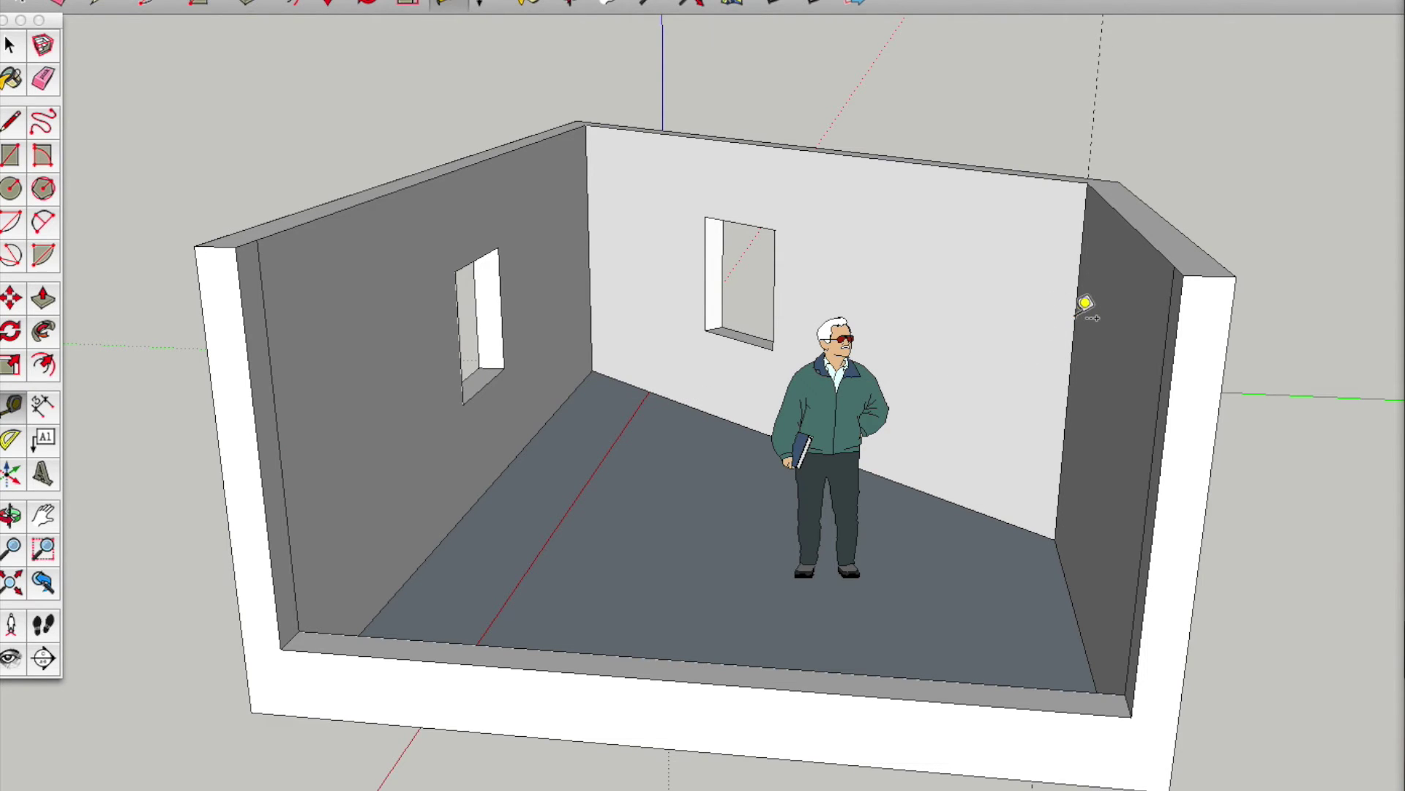
pyautogui.click(1145, 526)
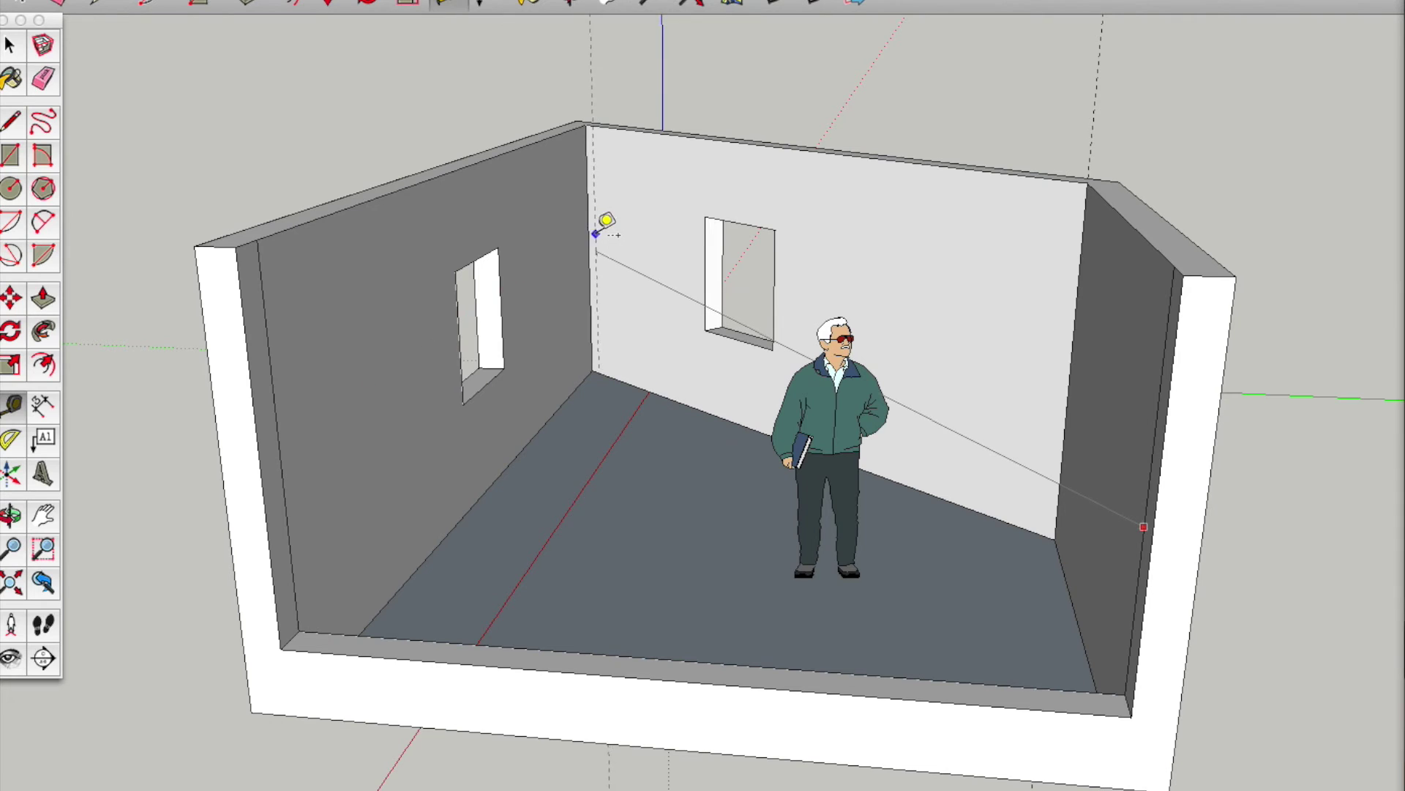
pyautogui.click(587, 210)
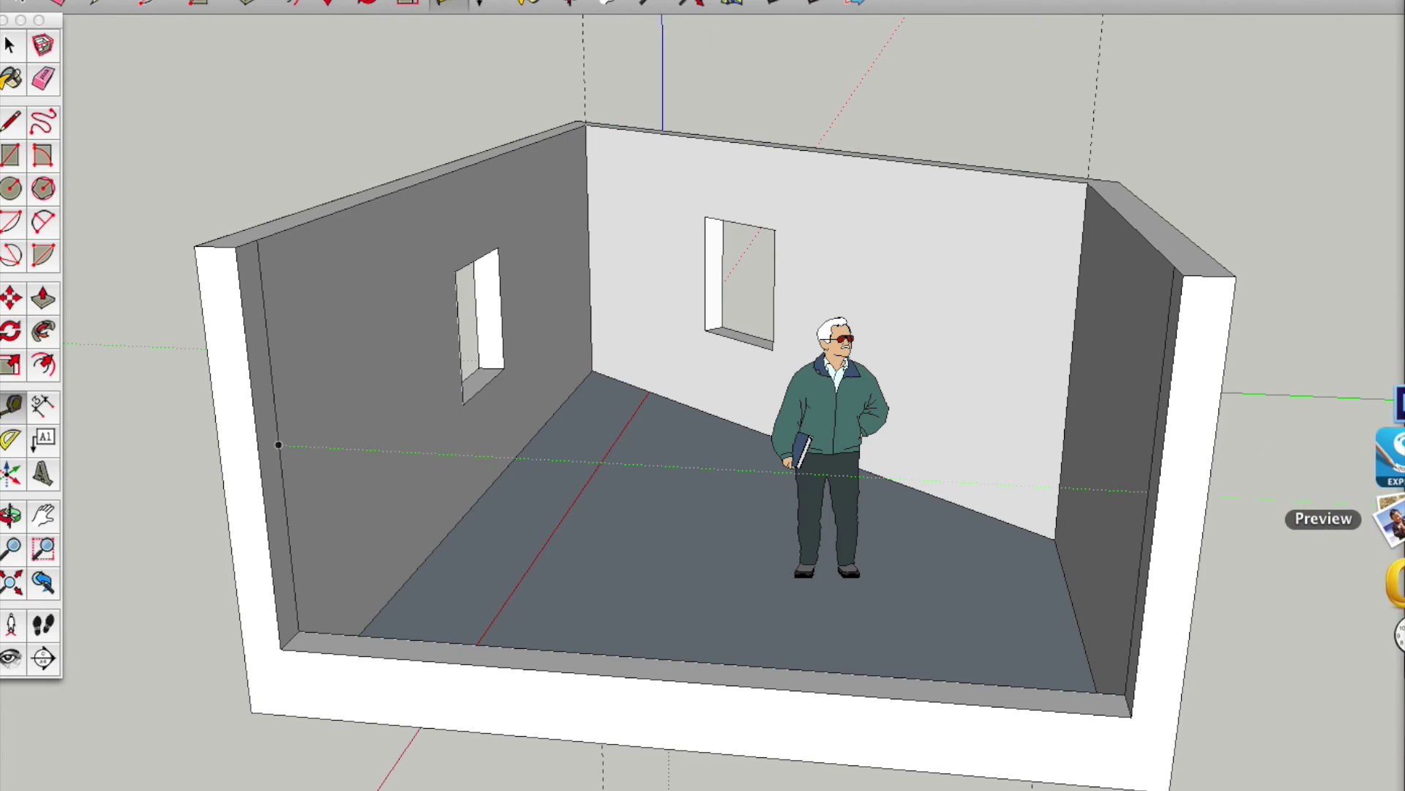
# Switch to the survey sketch in Preview and back to the AutoCAD drawing, and make Layer1 the current layer.
pyautogui.click(1391, 521)
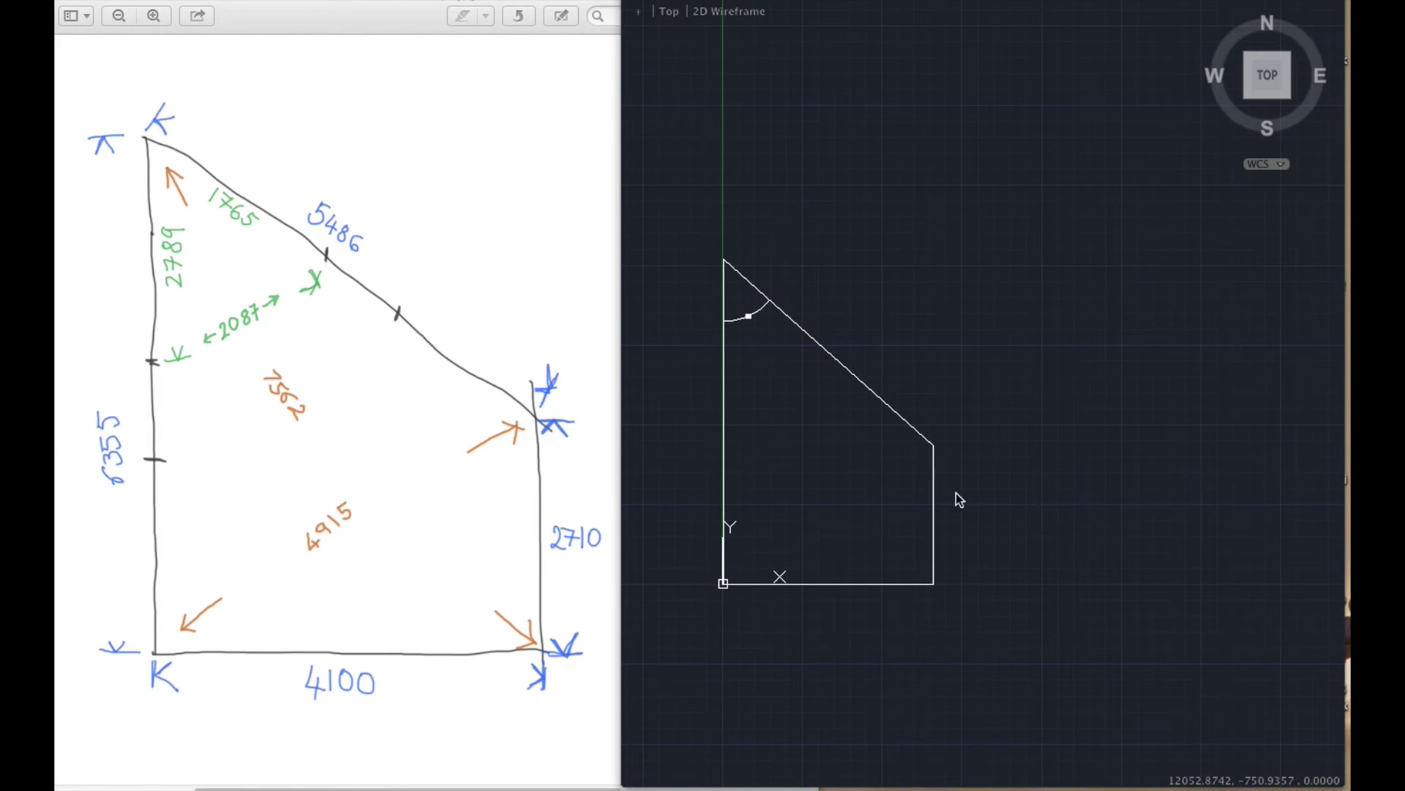
pyautogui.click(1055, 580)
pyautogui.click(984, 597)
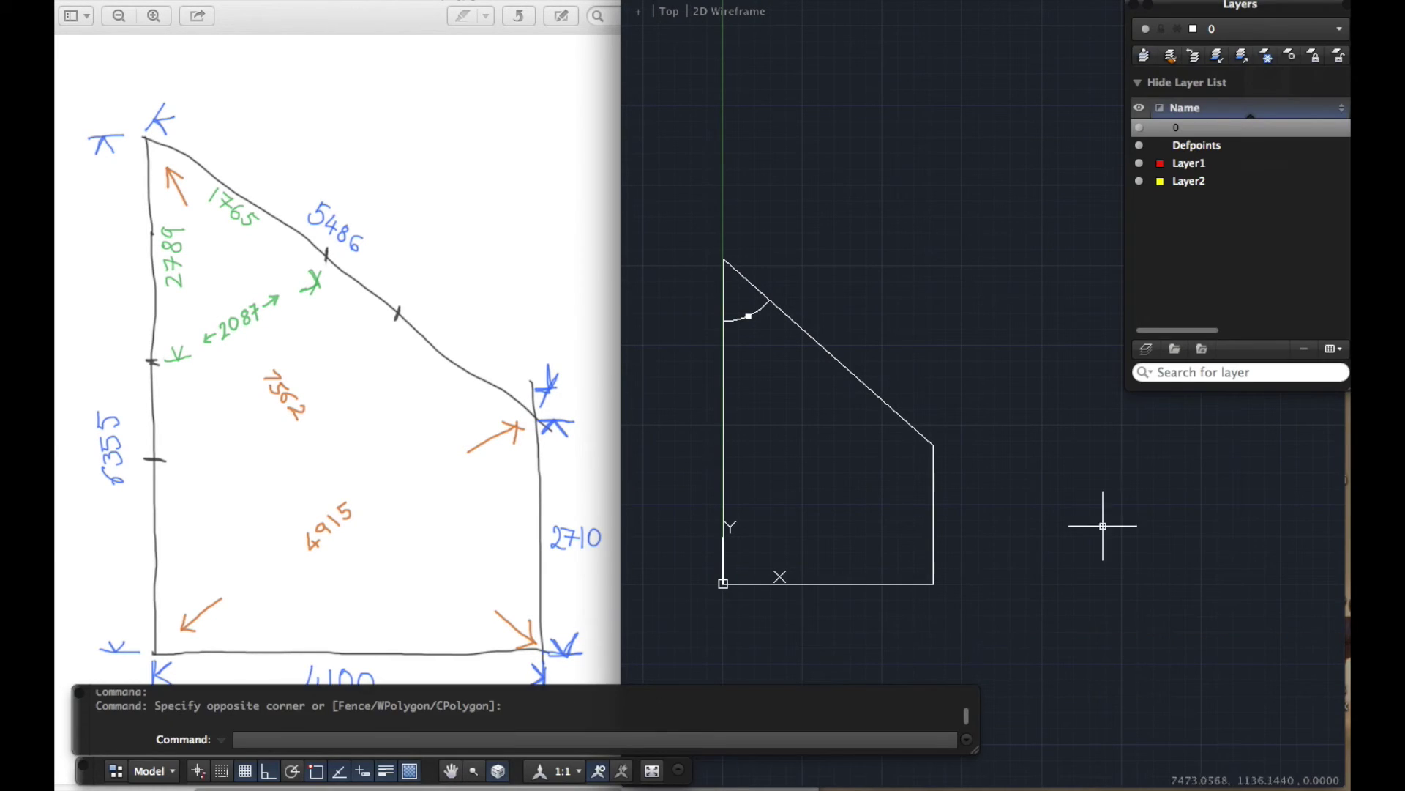
pyautogui.doubleClick(1199, 165)
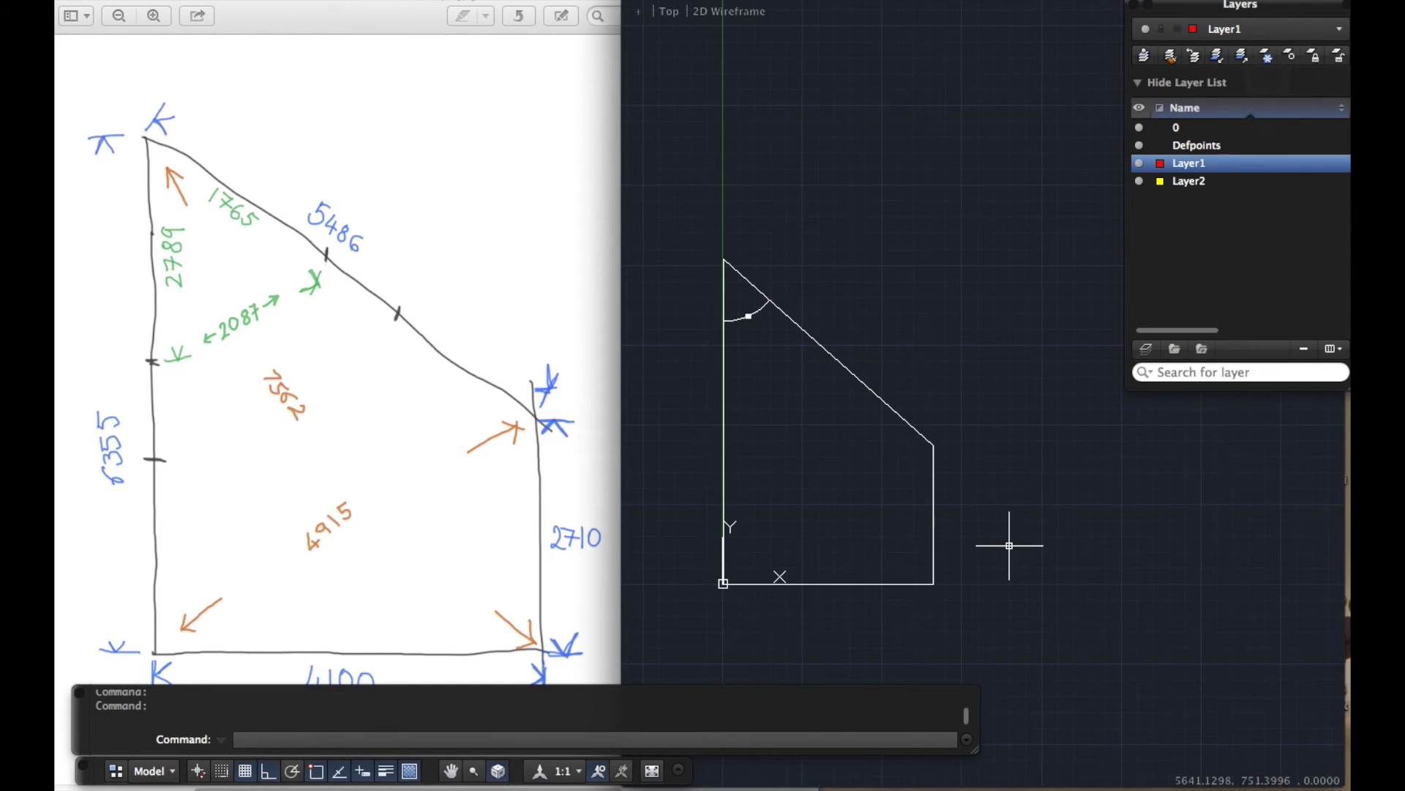
# Draw a horizontal polyline 4100 long to the right of the existing room outline as the new plan's baseline.
pyautogui.write('PL')
pyautogui.press('Return')
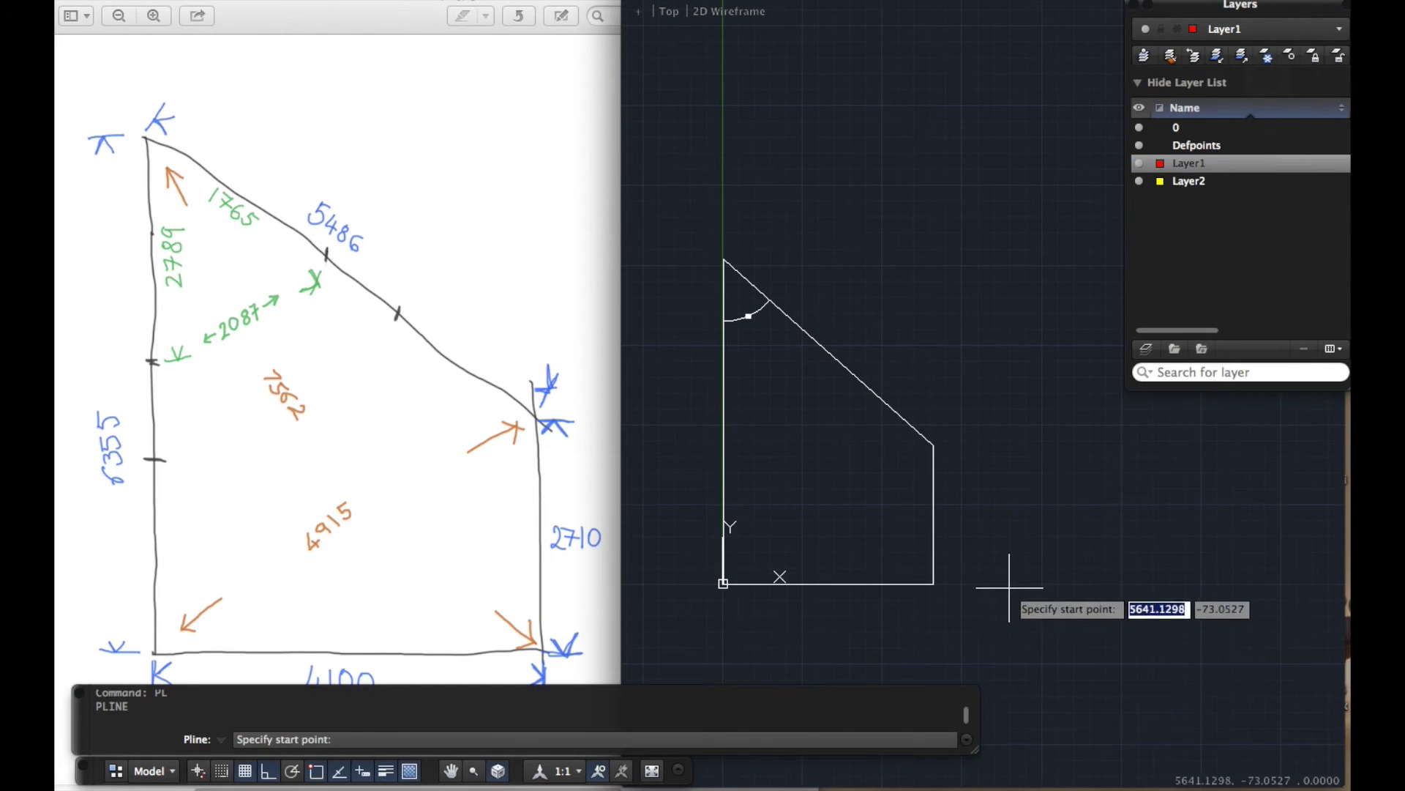
pyautogui.click(1004, 582)
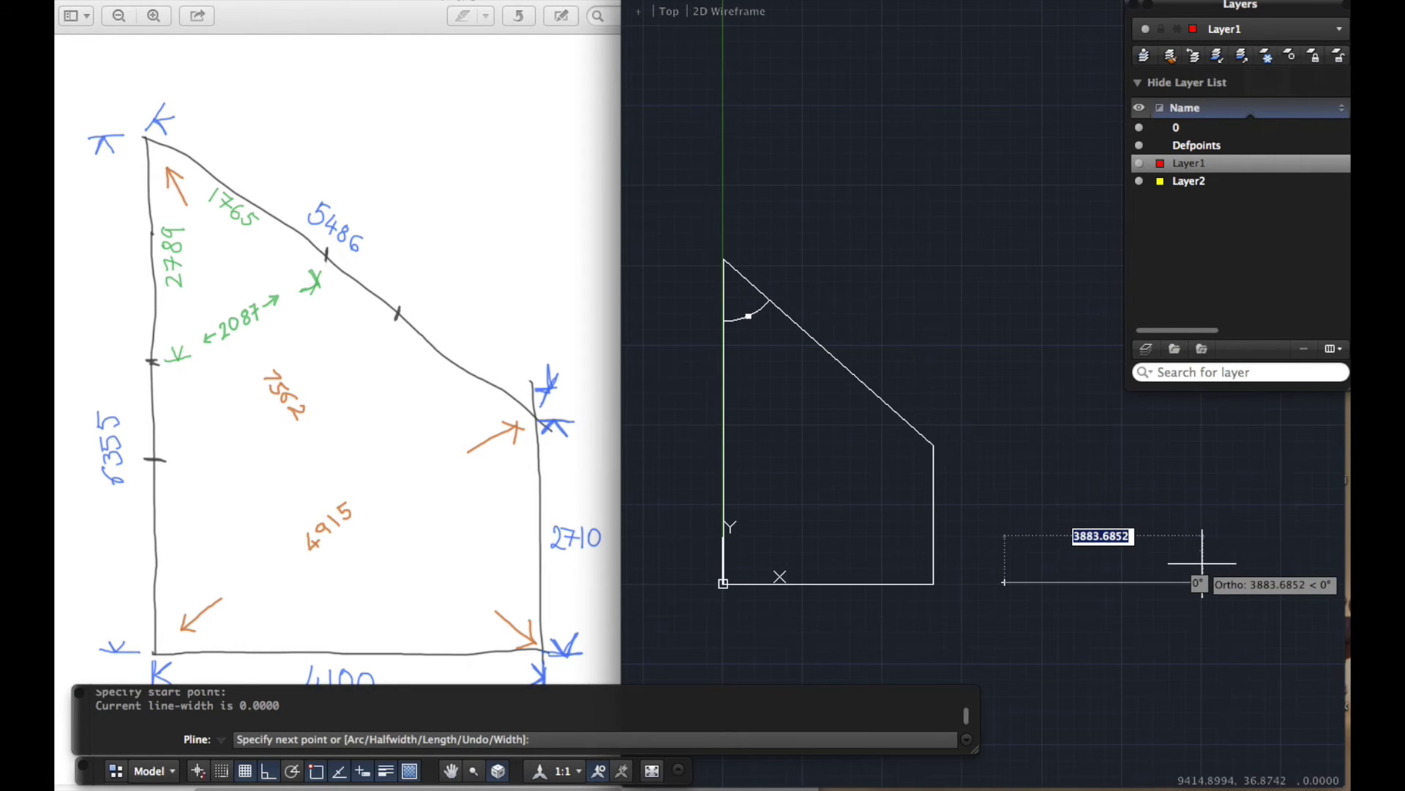
pyautogui.write('4100')
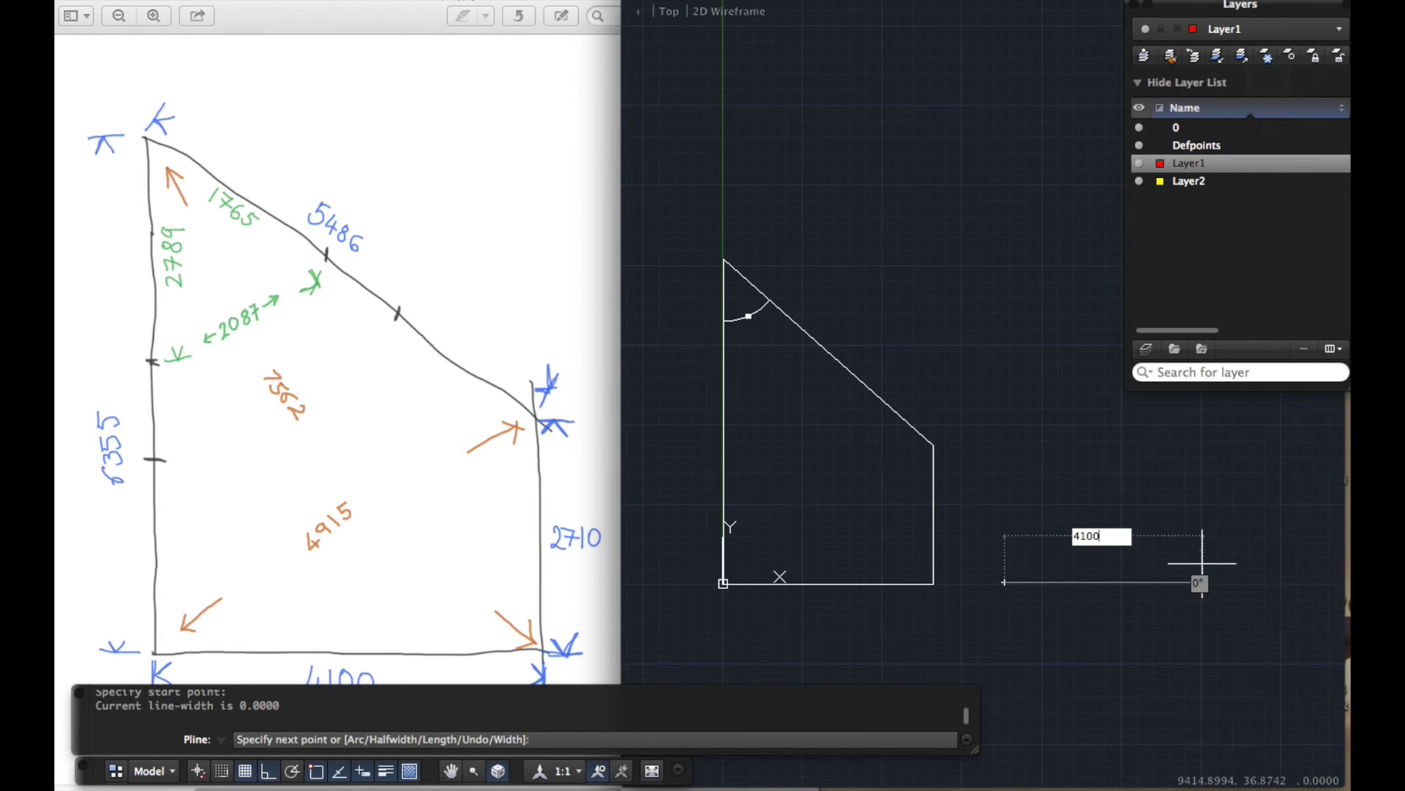
pyautogui.press('Return')
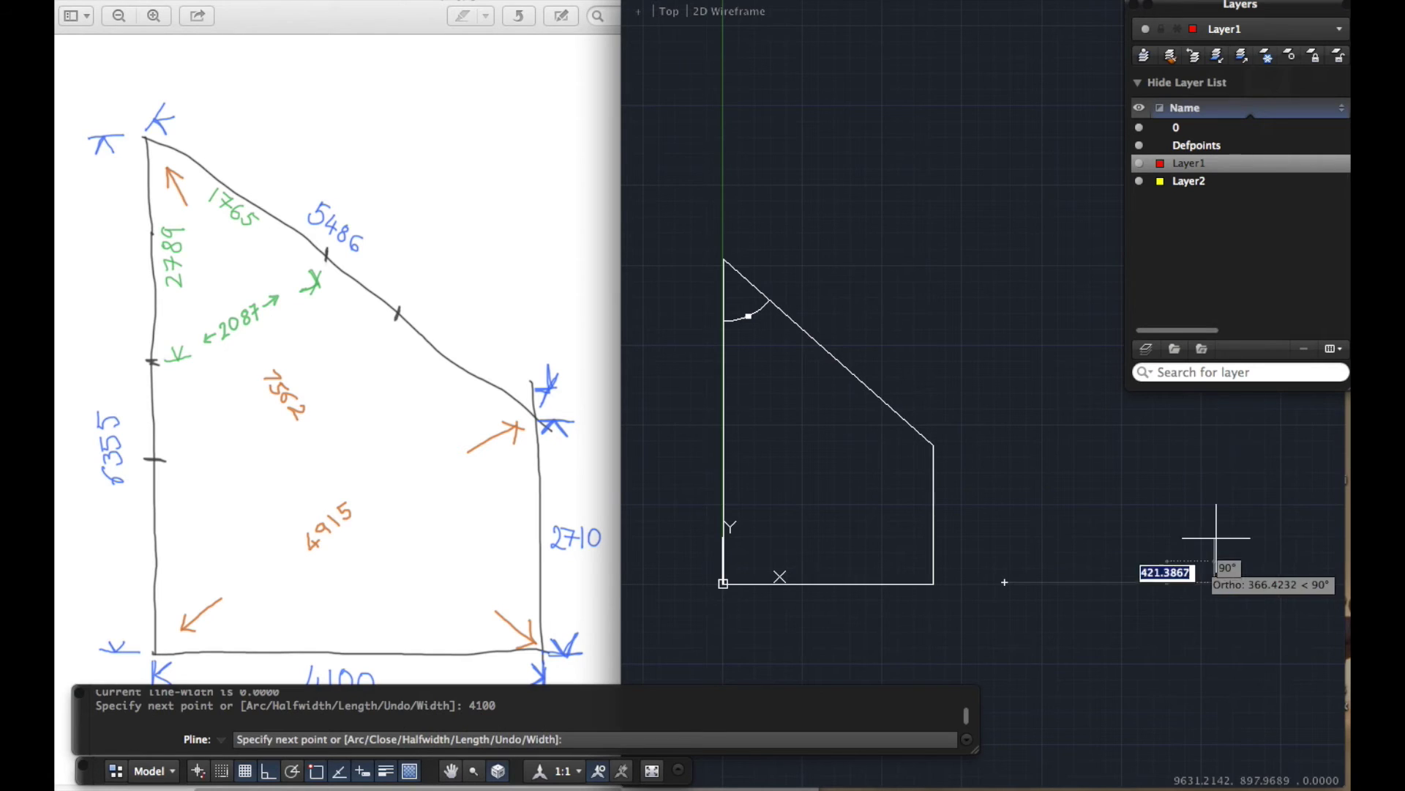
pyautogui.press('Return')
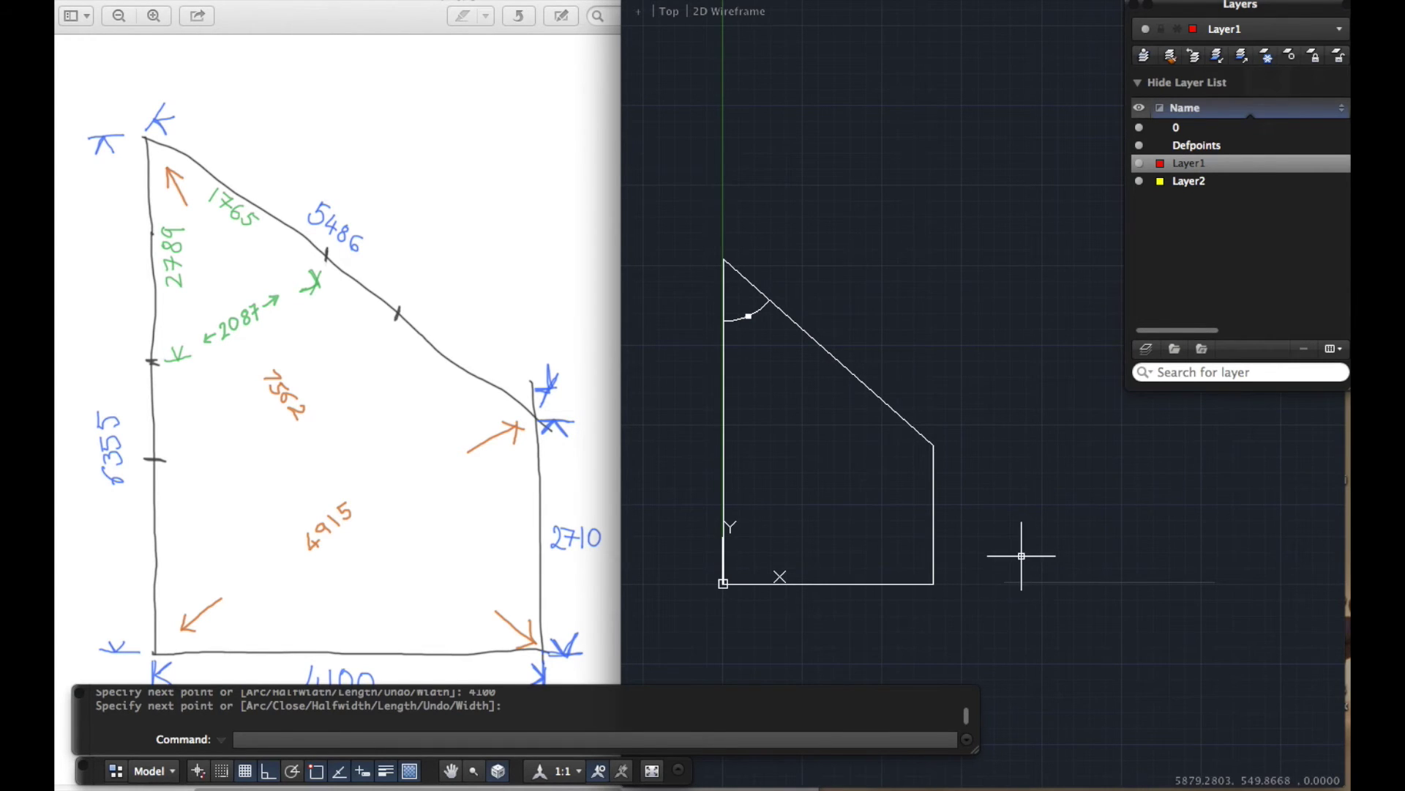
# Draw a circle of radius 6355 centred on the left end of the red baseline.
pyautogui.write('c')
pyautogui.press('Return')
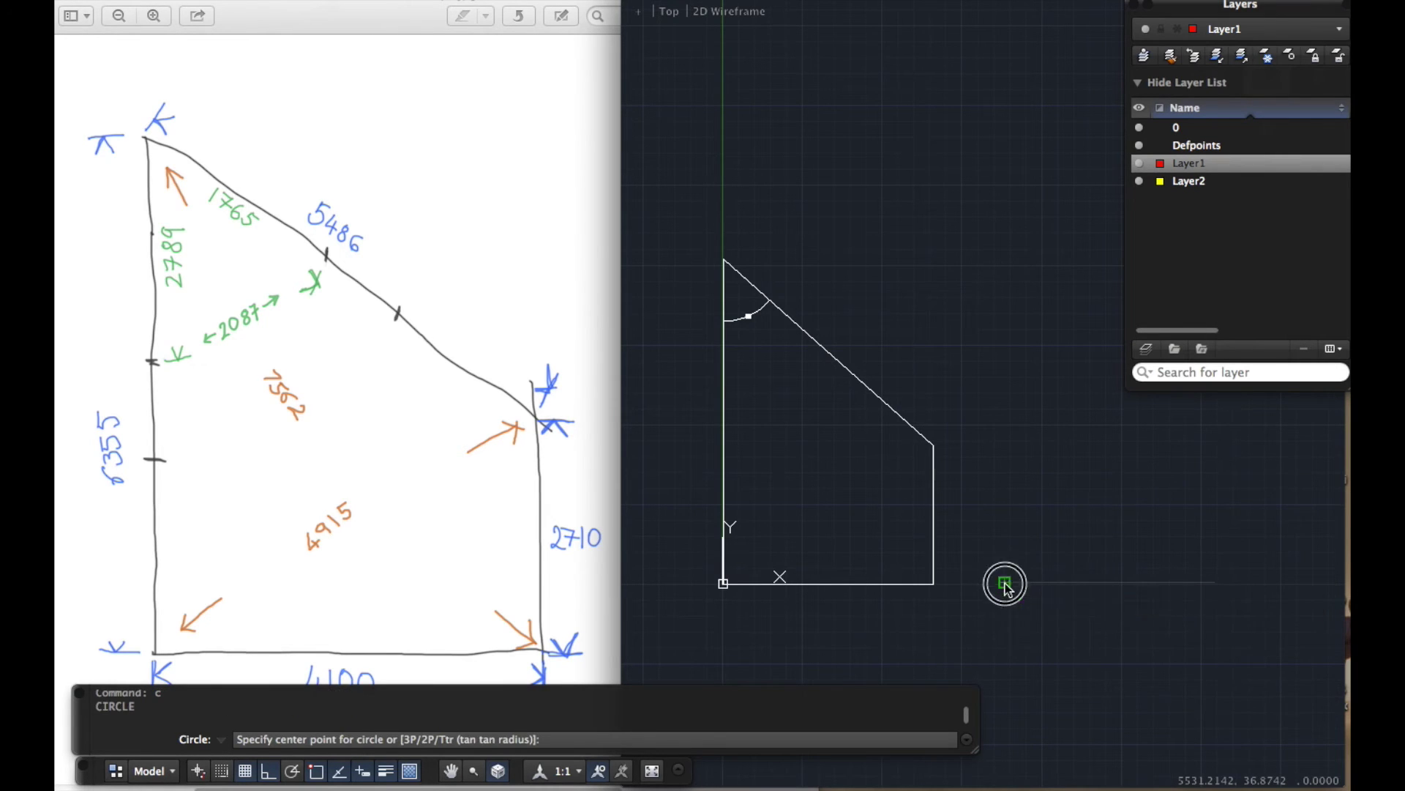
pyautogui.click(1005, 583)
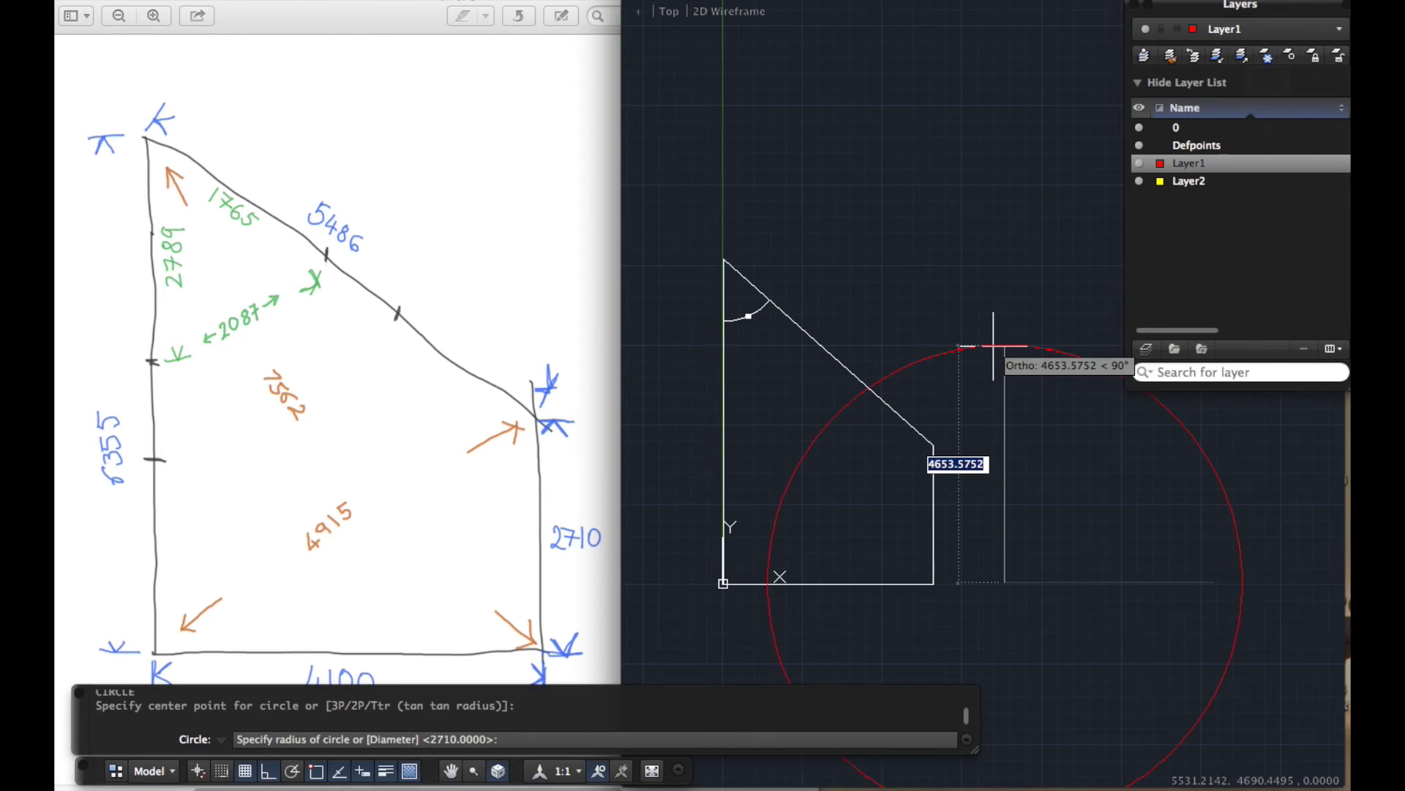
pyautogui.write('62')
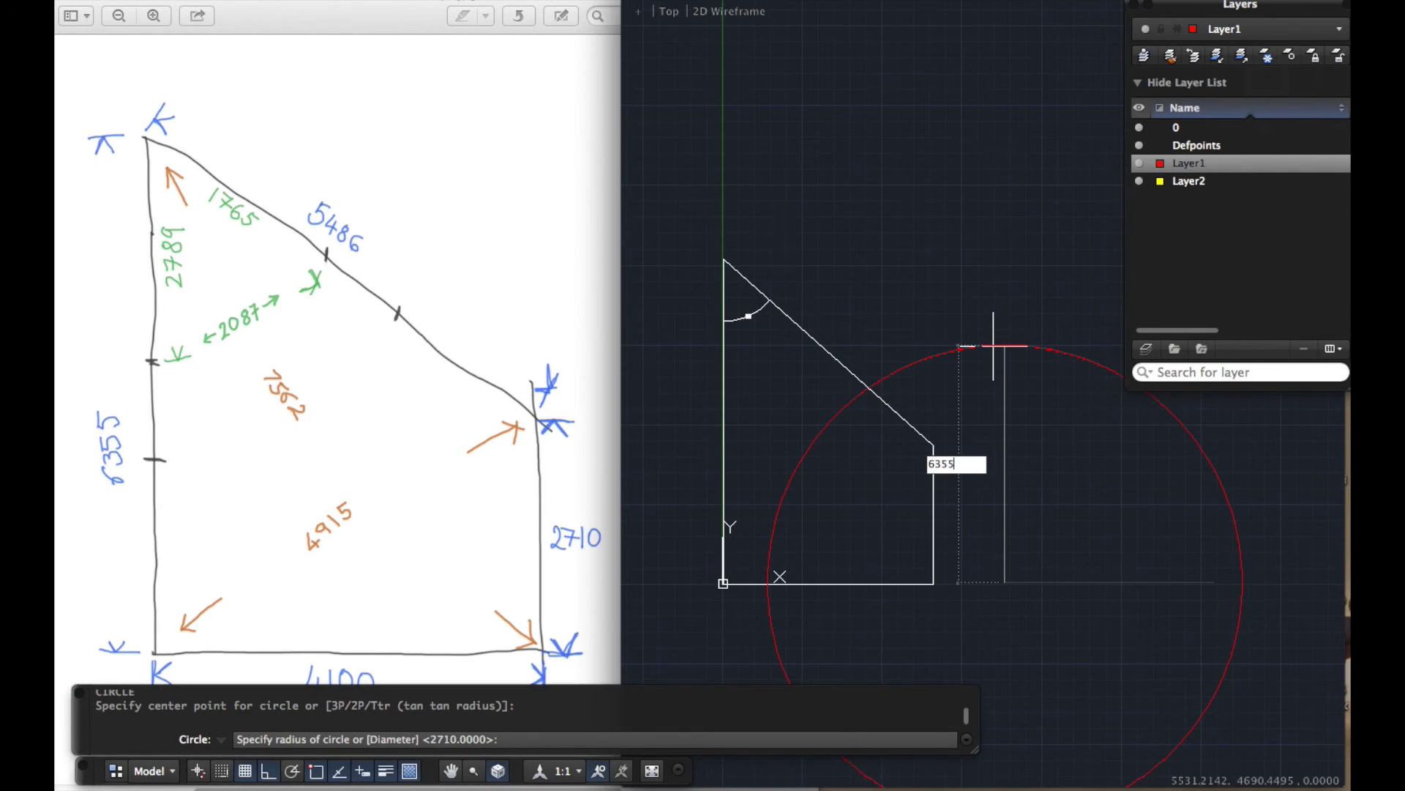
pyautogui.press('Return')
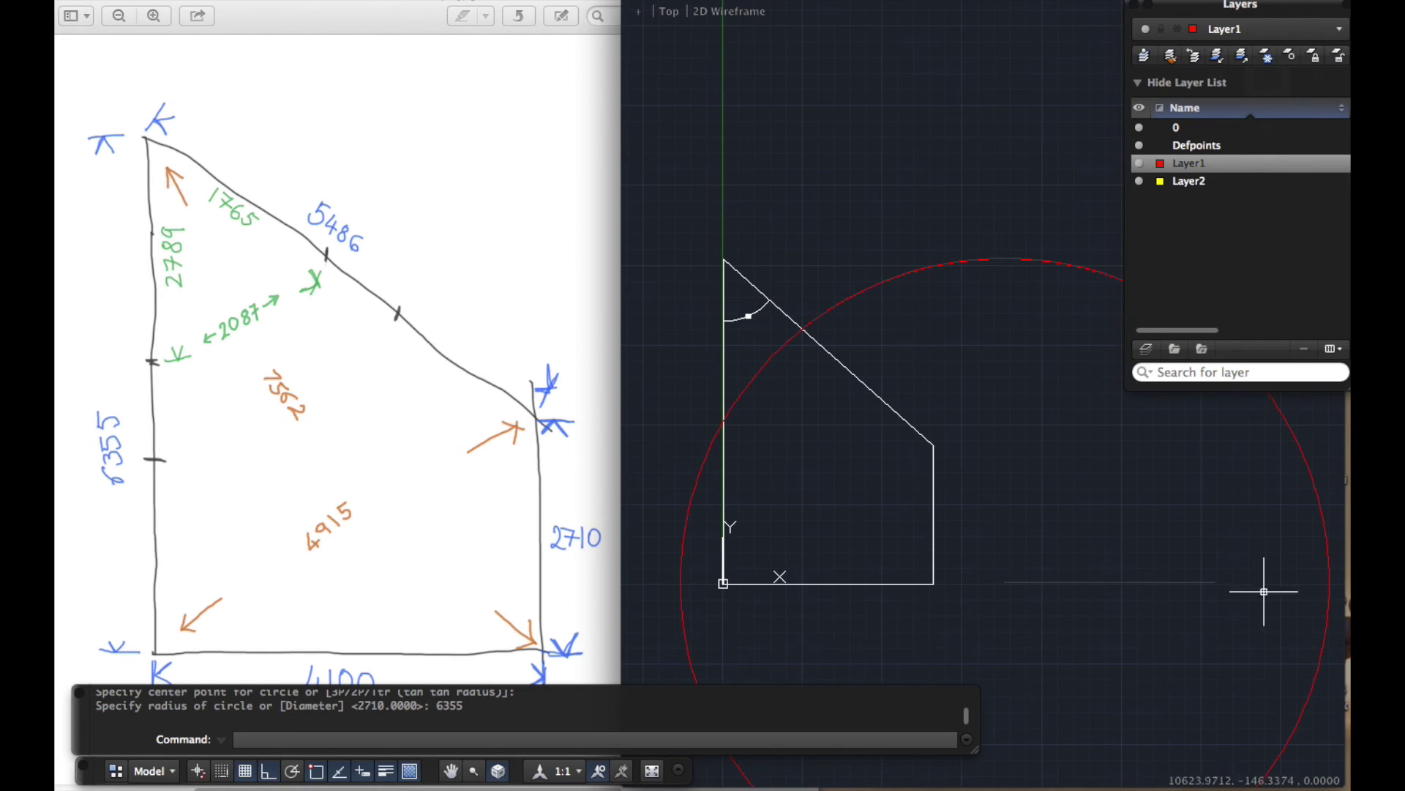
# Draw a circle of radius 7562 centred on the right end of the red baseline.
pyautogui.write('c')
pyautogui.press('Return')
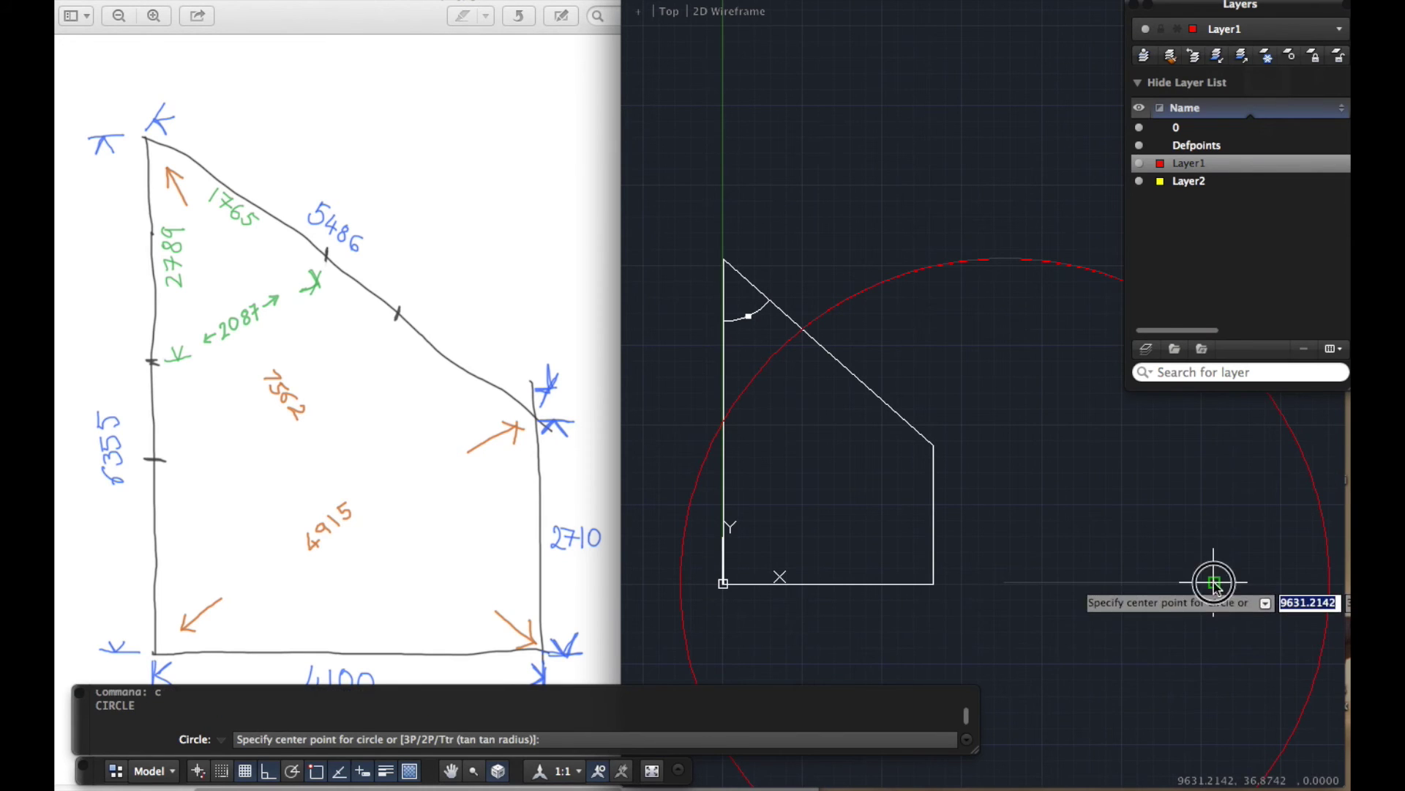
pyautogui.click(1213, 584)
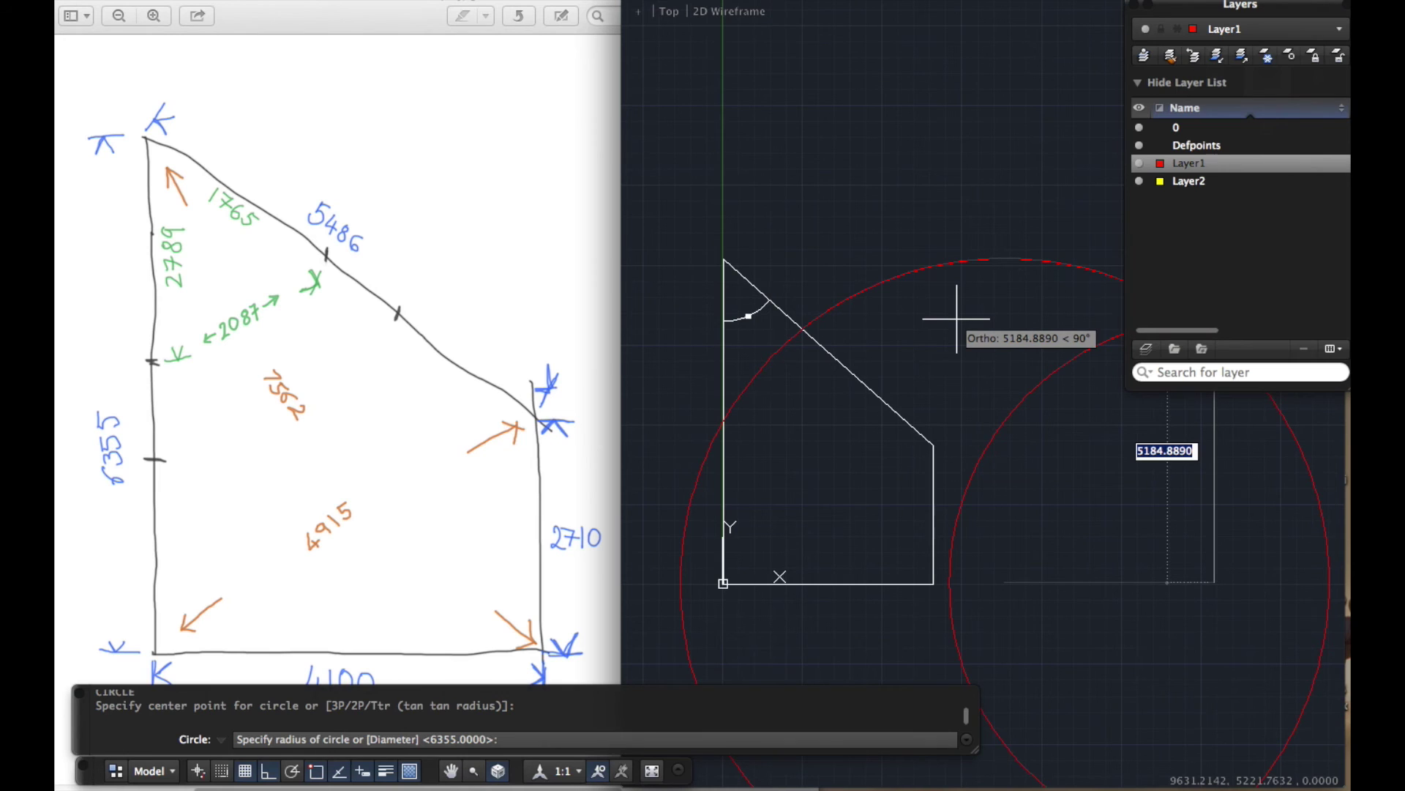
pyautogui.write('7562')
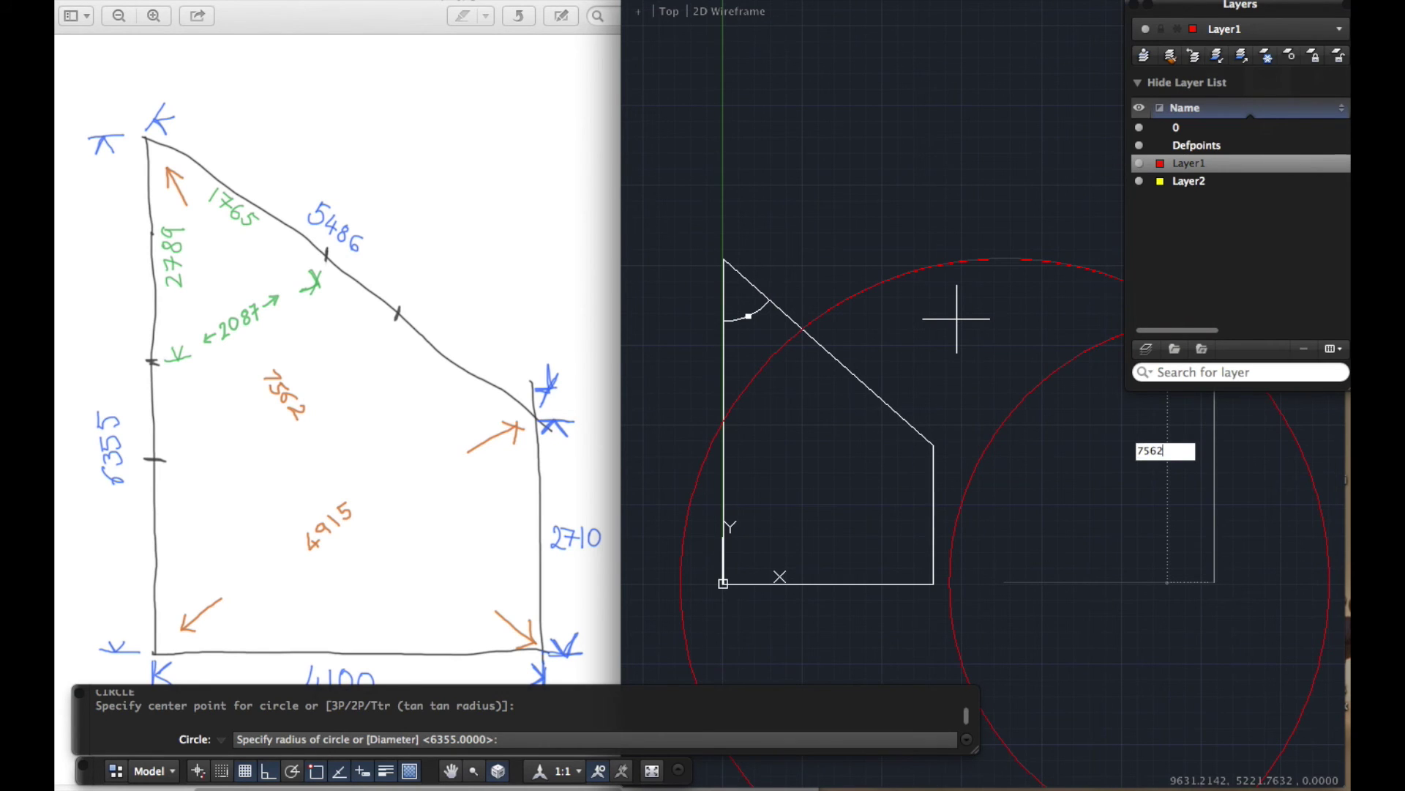
pyautogui.press('Return')
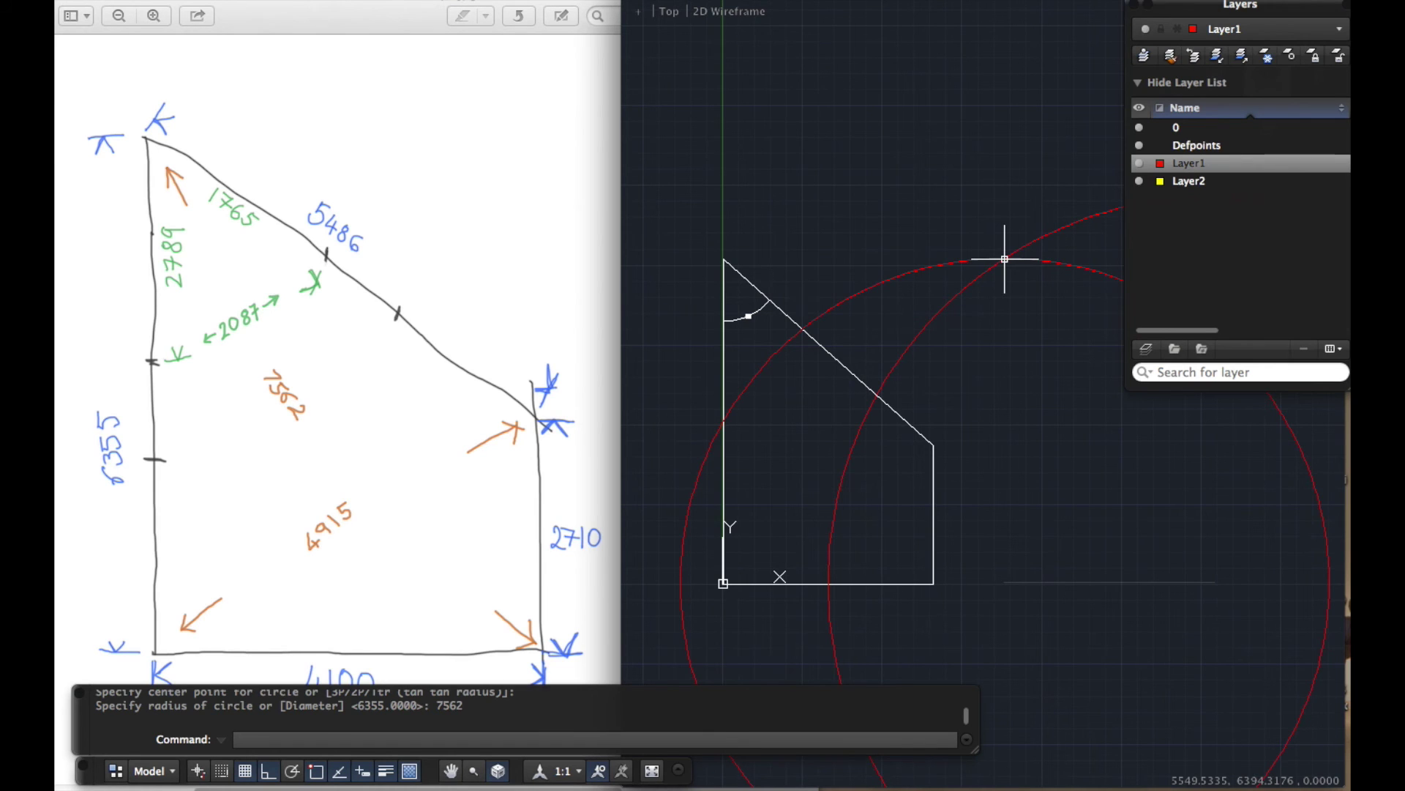
# Draw the left wall as a polyline from the baseline's left end to the circles' upper crossing, enabling the Intersection object snap.
pyautogui.write('pl')
pyautogui.press('Return')
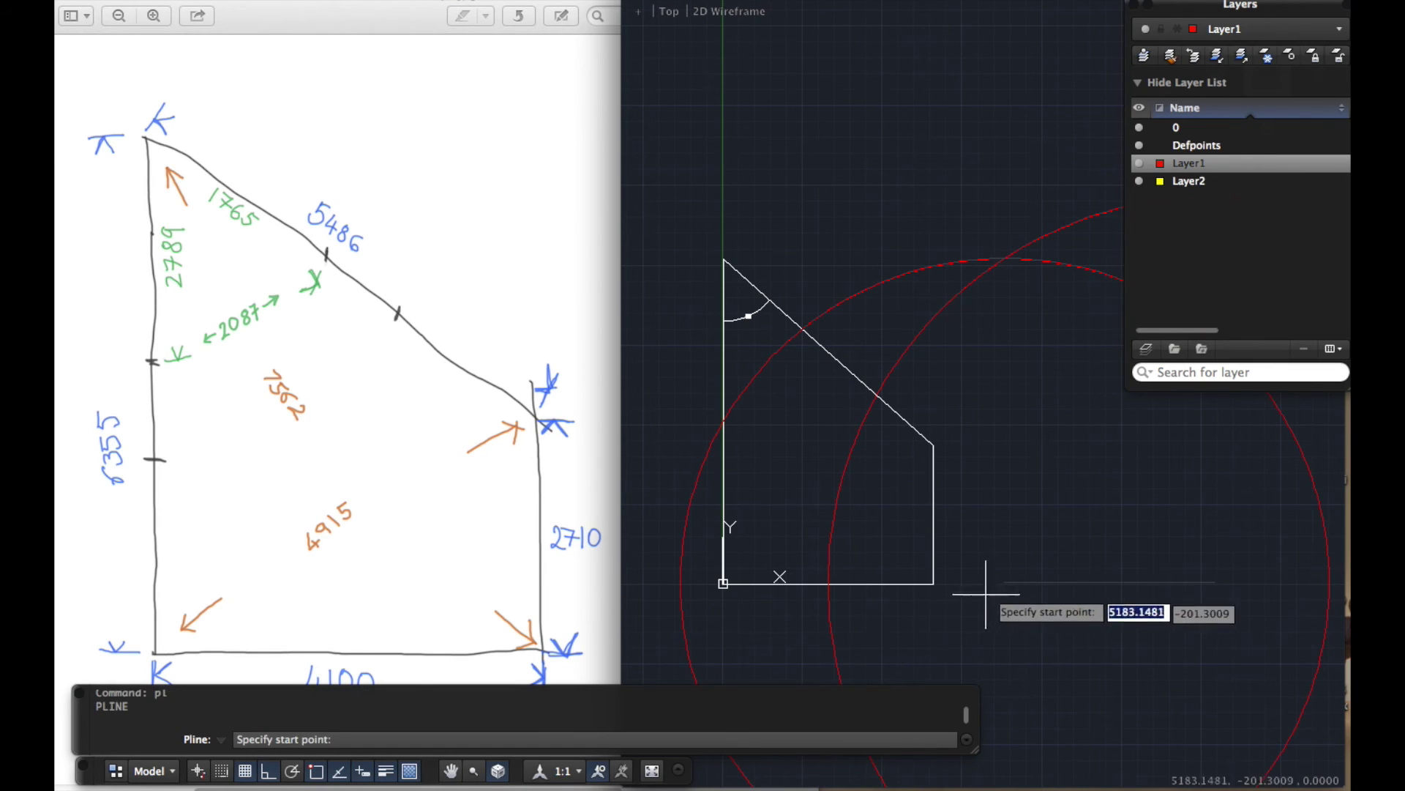
pyautogui.click(1005, 582)
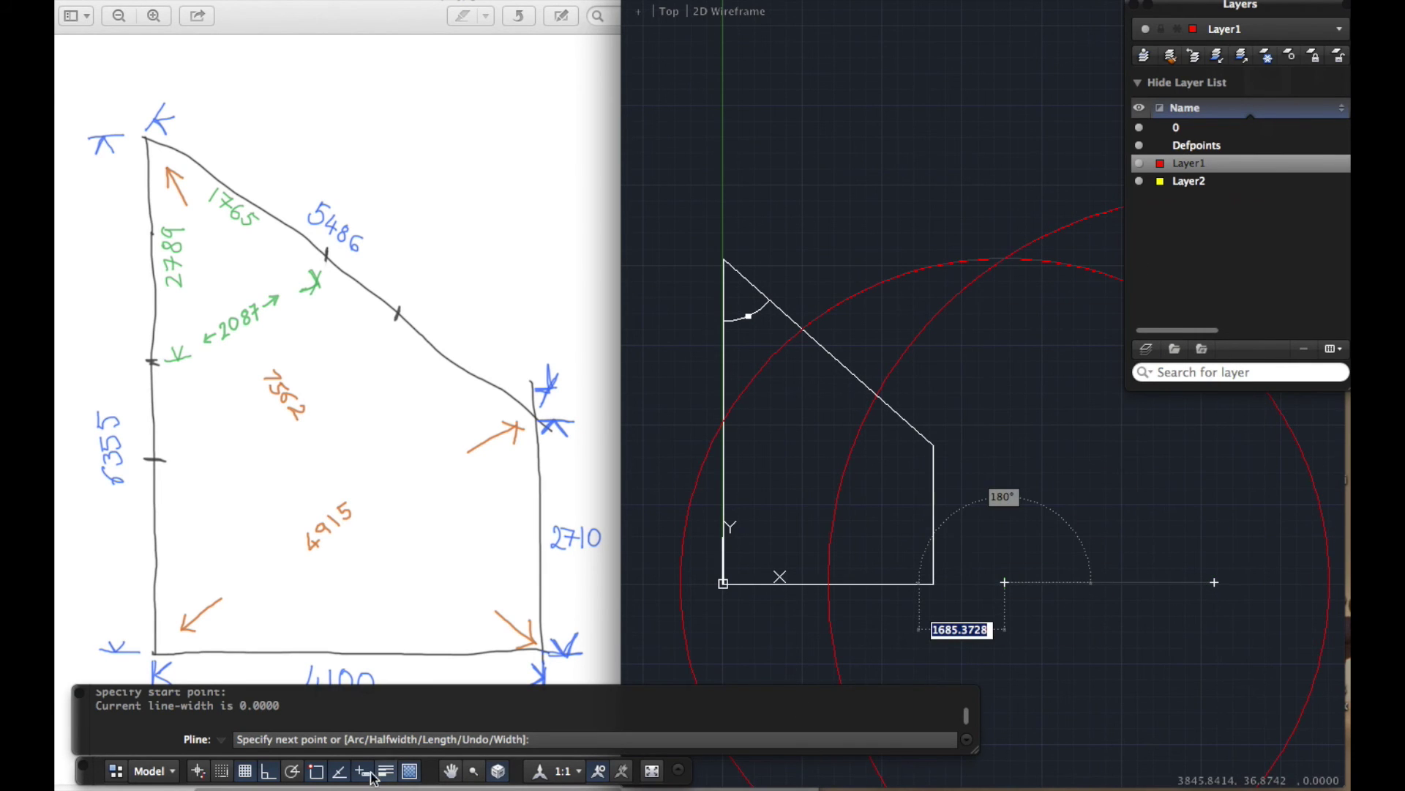
pyautogui.rightClick(317, 772)
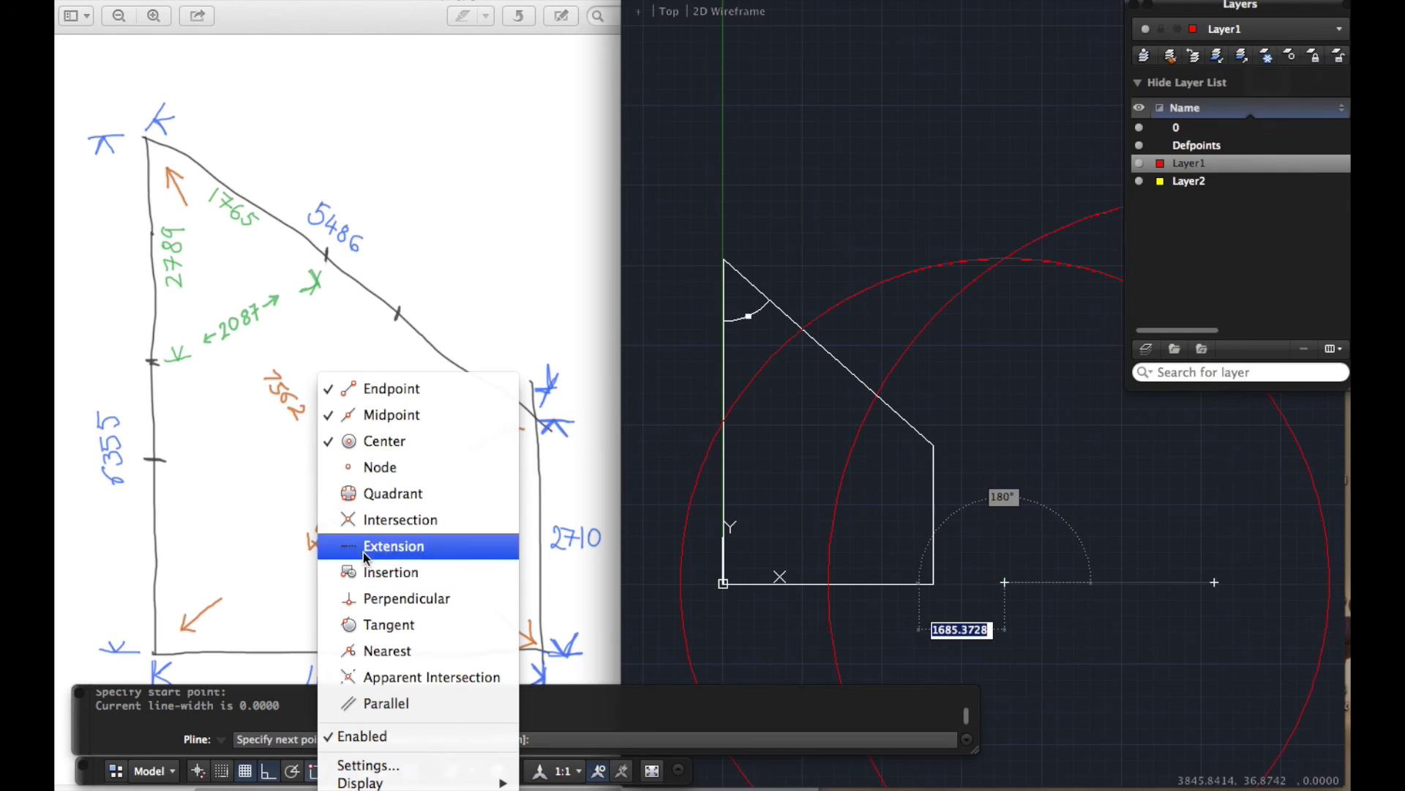
pyautogui.click(443, 520)
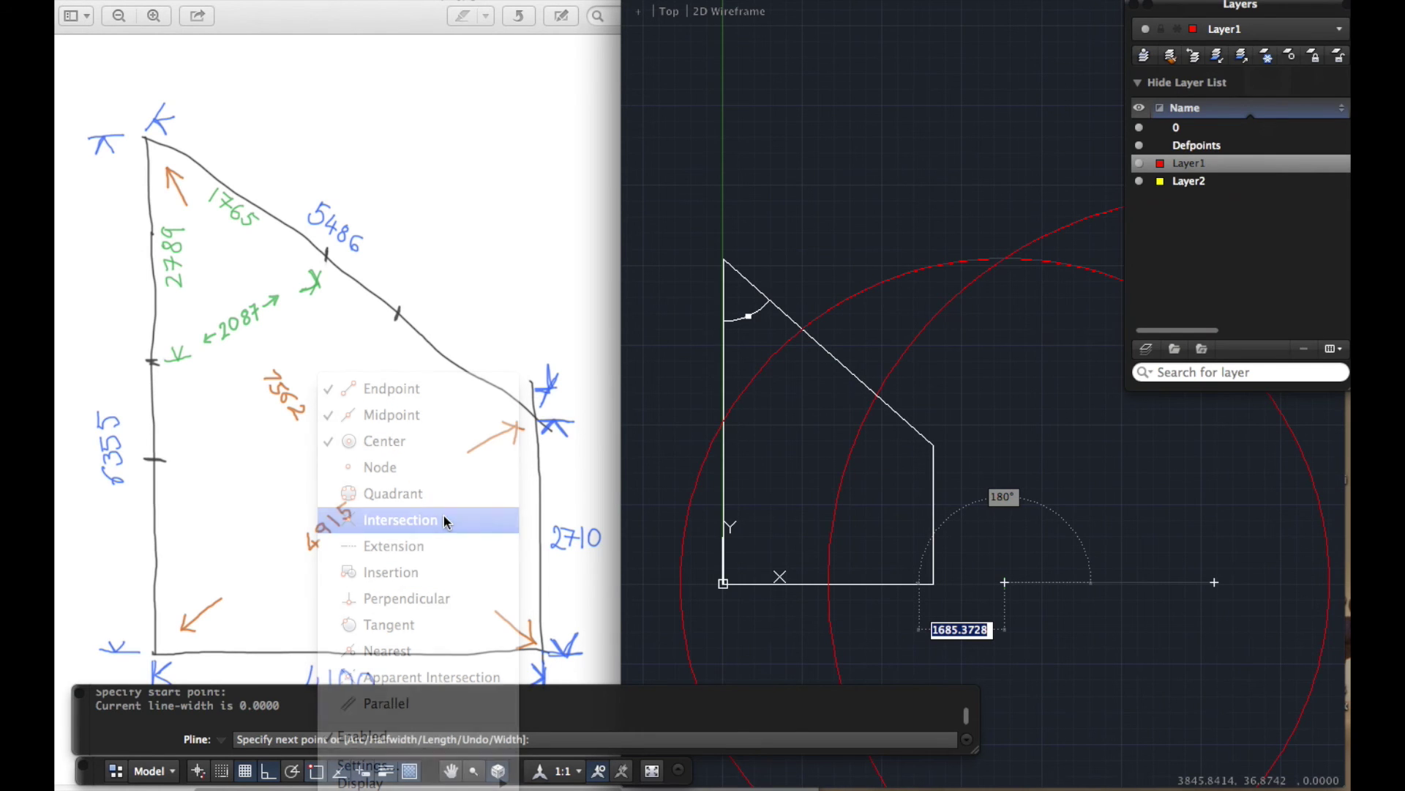
pyautogui.click(1004, 258)
pyautogui.press('Return')
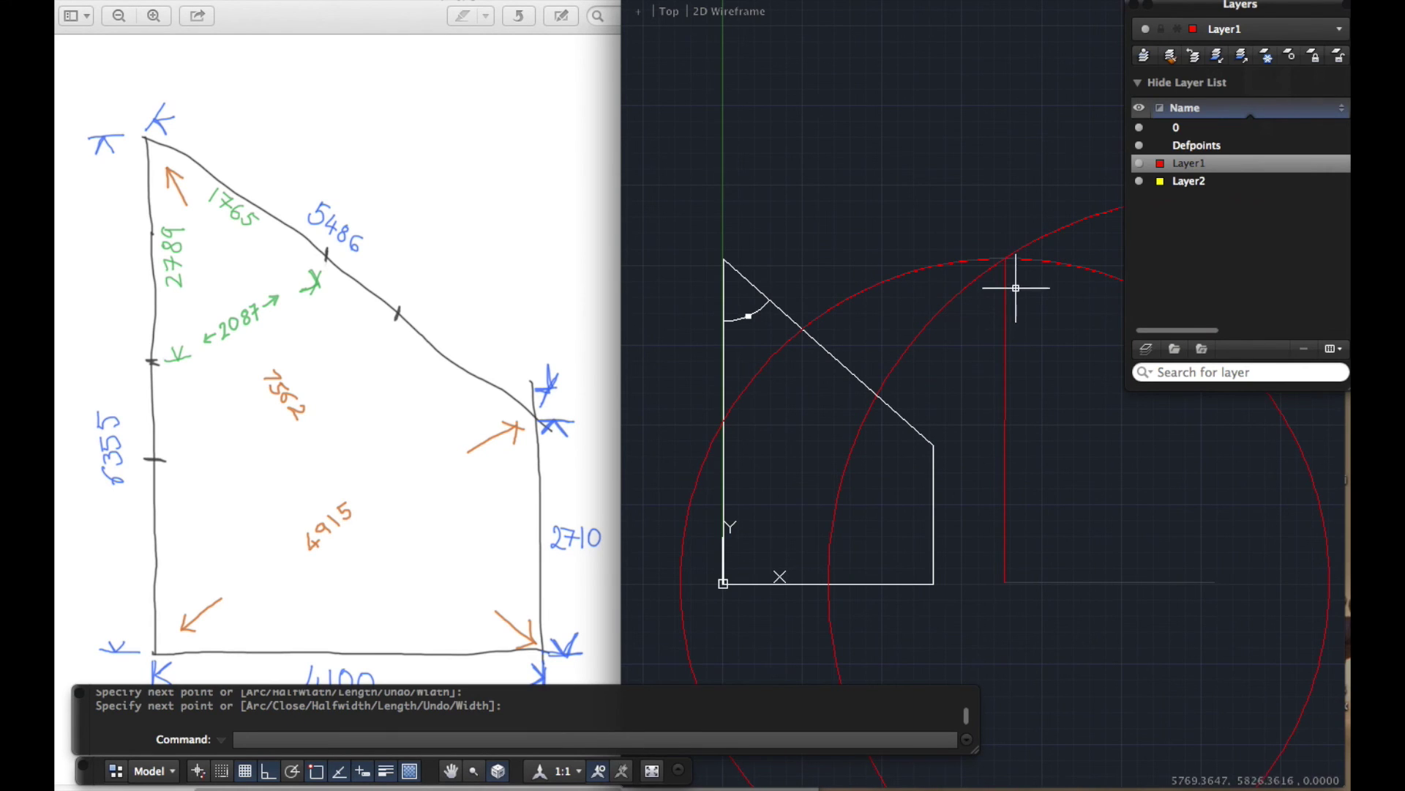
# Erase the two red construction circles, keeping the baseline and the left wall.
pyautogui.scroll(1, 1000, 424)
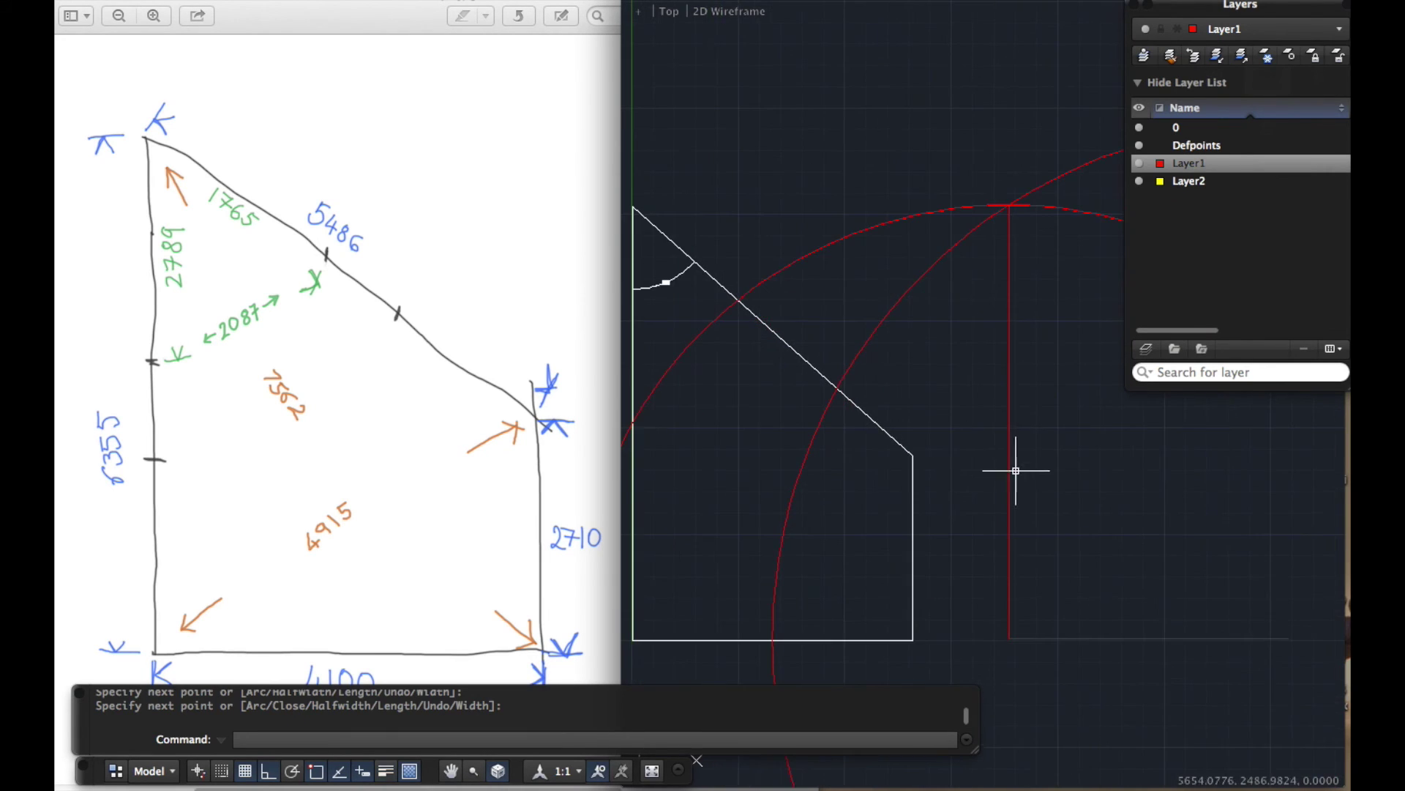
pyautogui.scroll(-3, 818, 491)
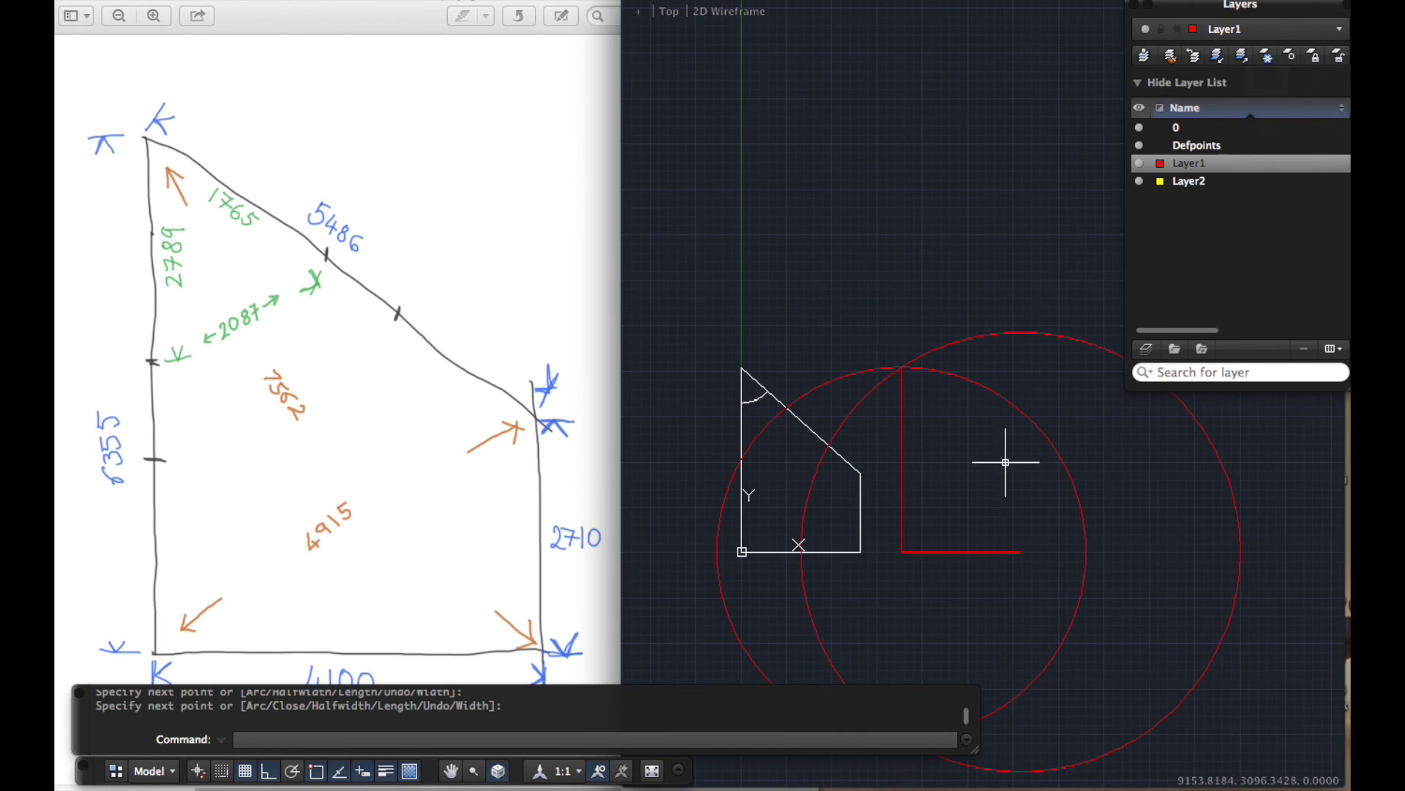
pyautogui.click(968, 486)
pyautogui.click(966, 305)
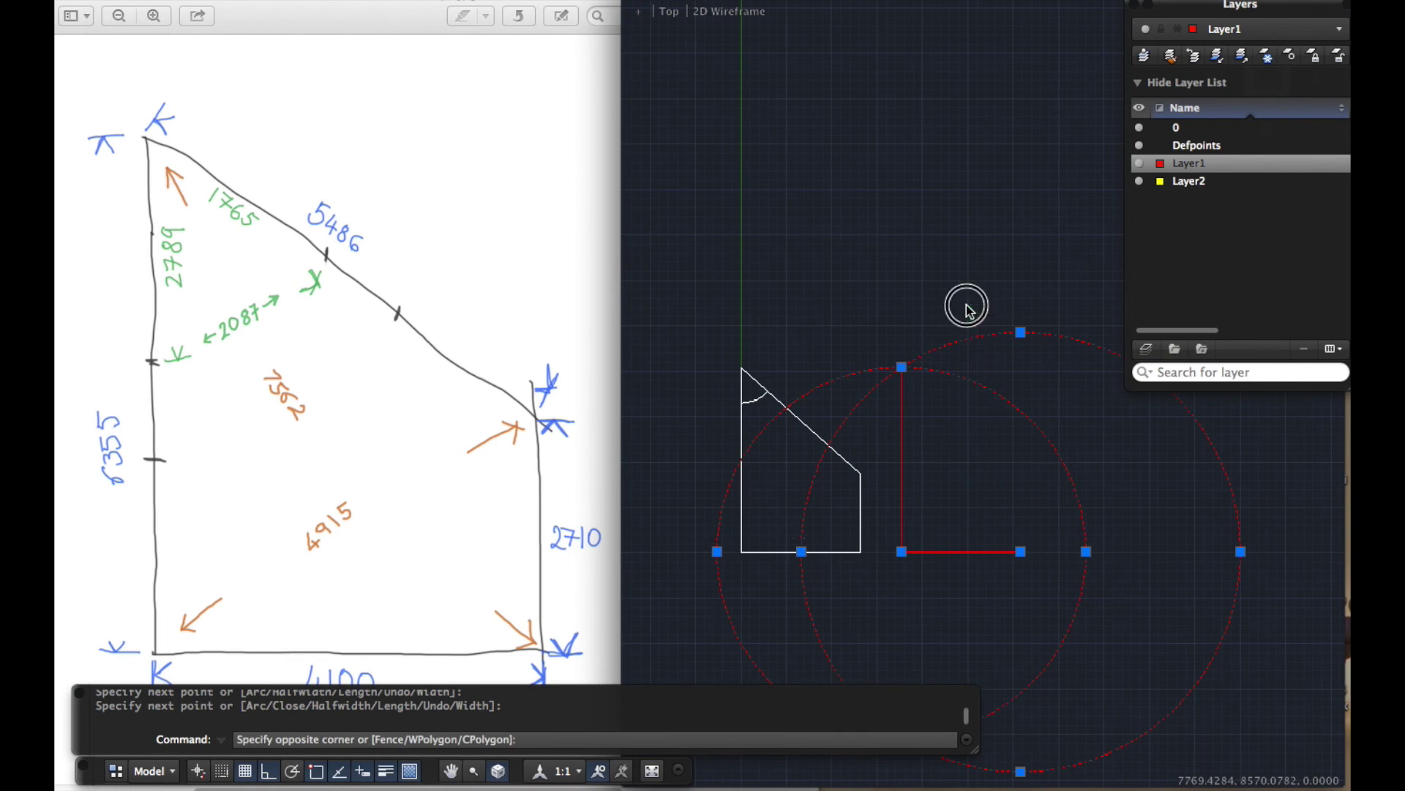
pyautogui.write('e')
pyautogui.press('Return')
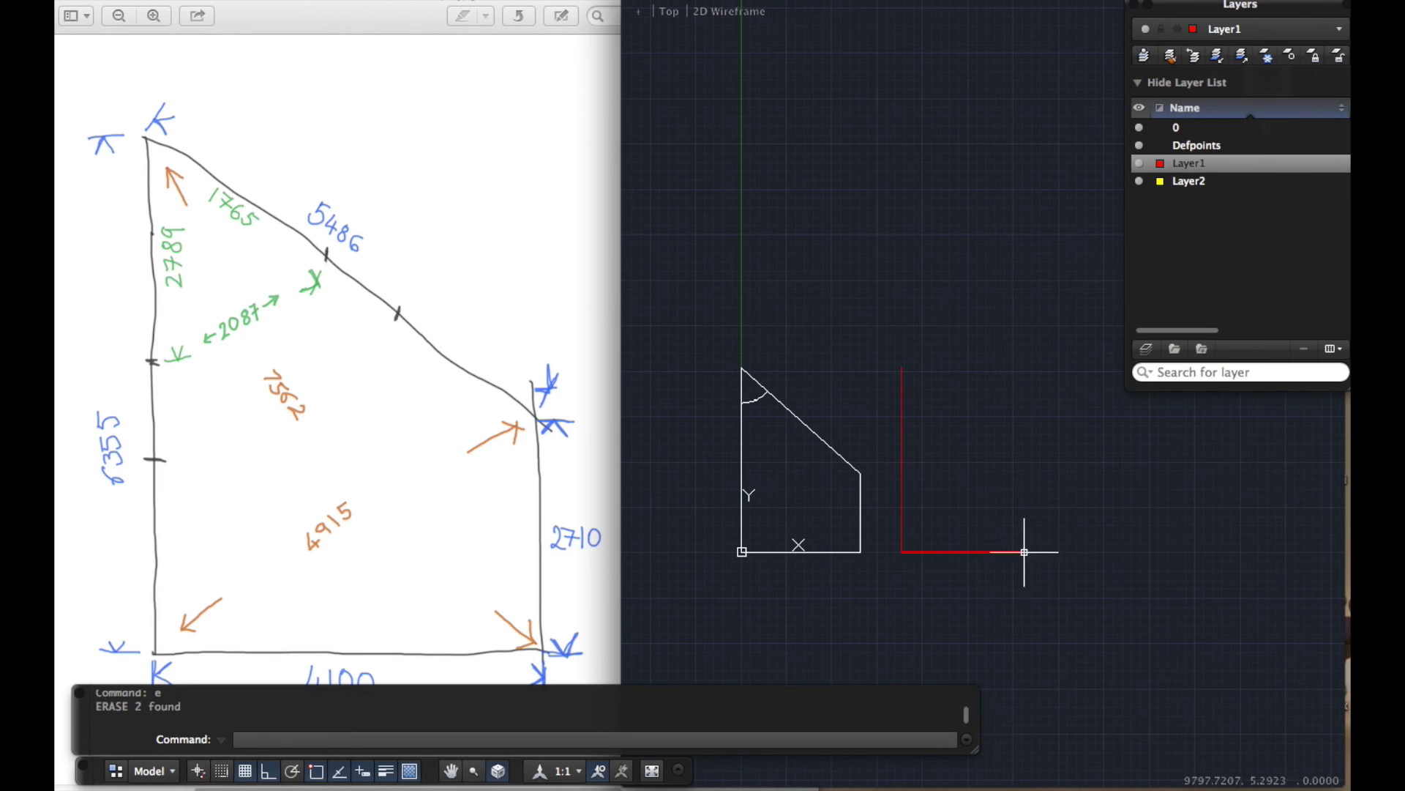
# Make Layer2 current and draw a circle of radius 2710 centred on the baseline's right end.
pyautogui.doubleClick(1190, 183)
pyautogui.write('c')
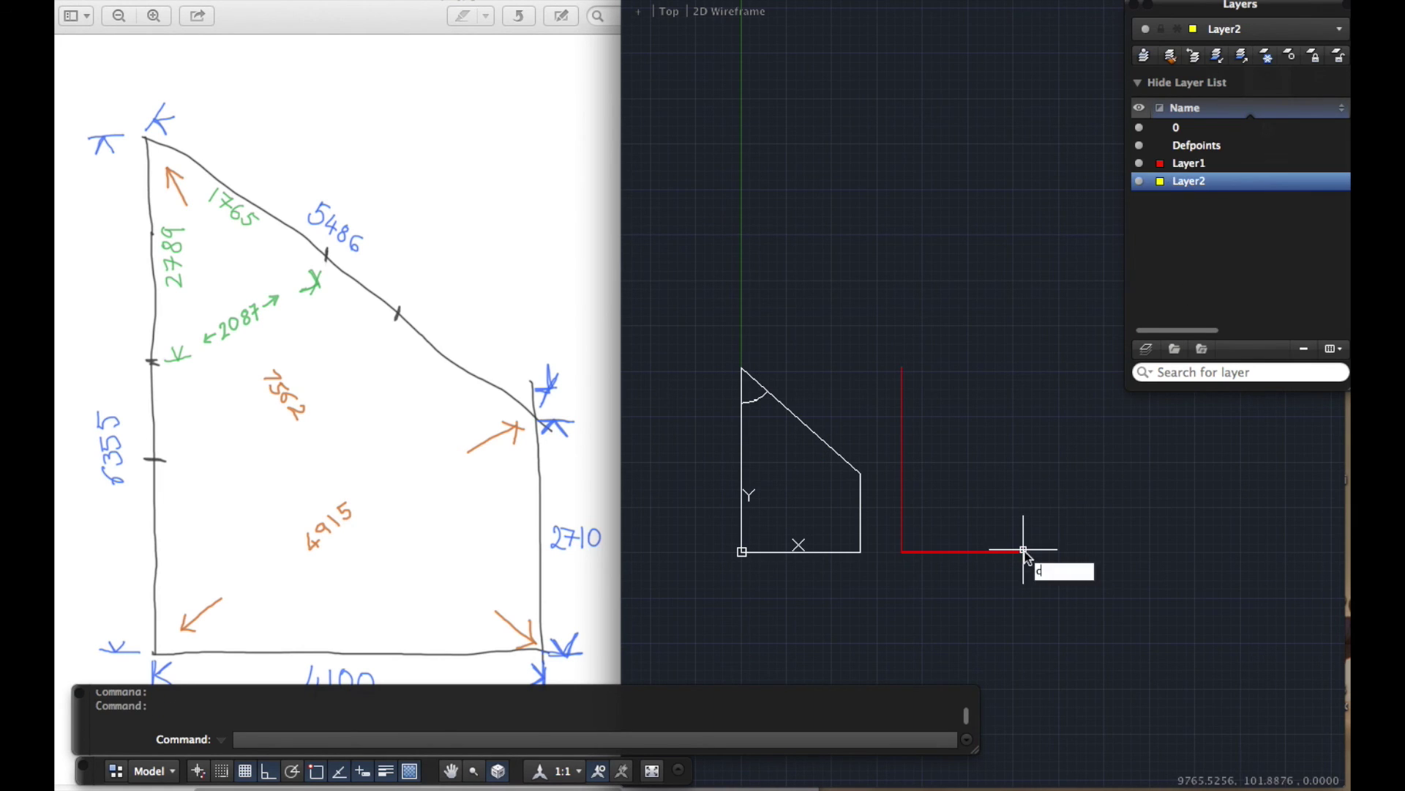
pyautogui.press('Return')
pyautogui.click(1021, 551)
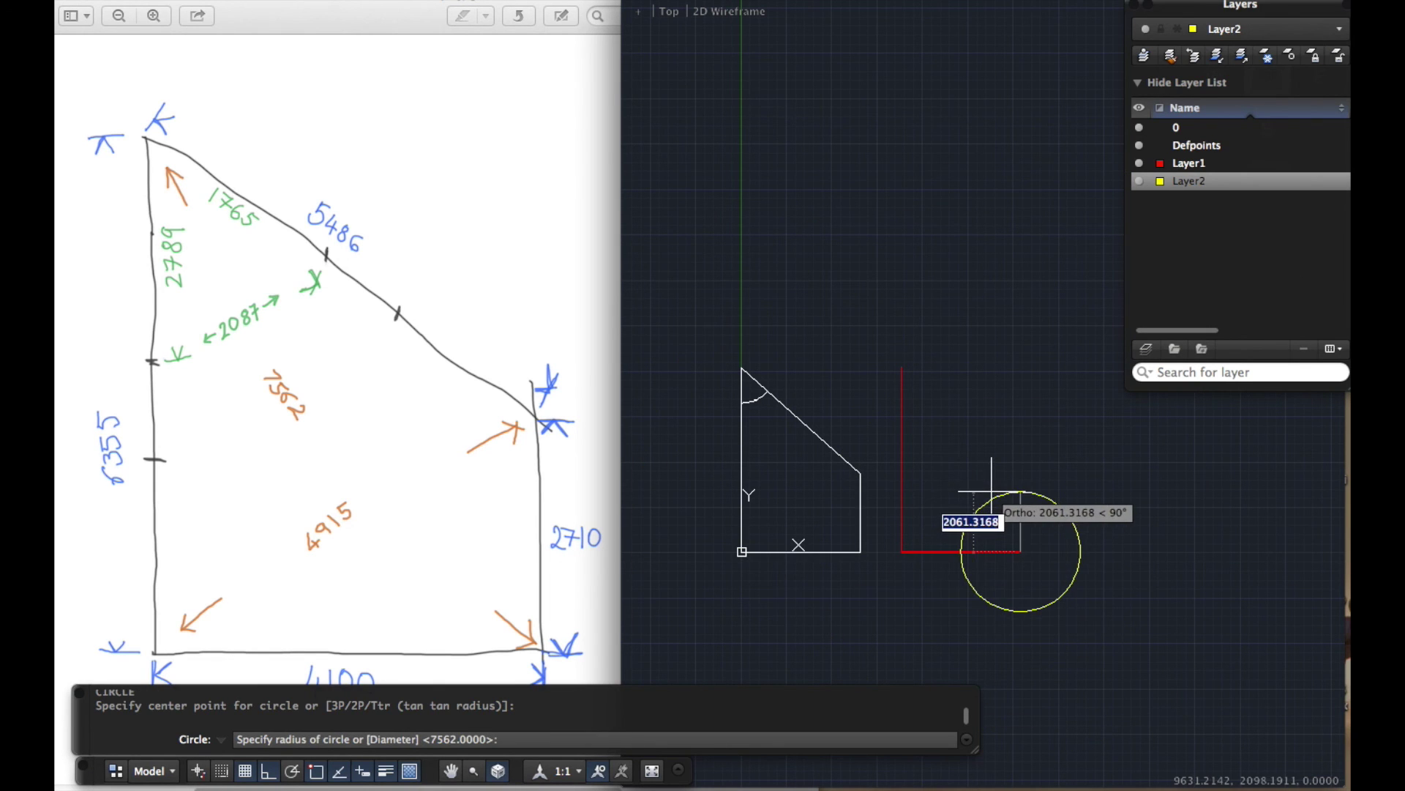
pyautogui.write('2710')
pyautogui.press('Return')
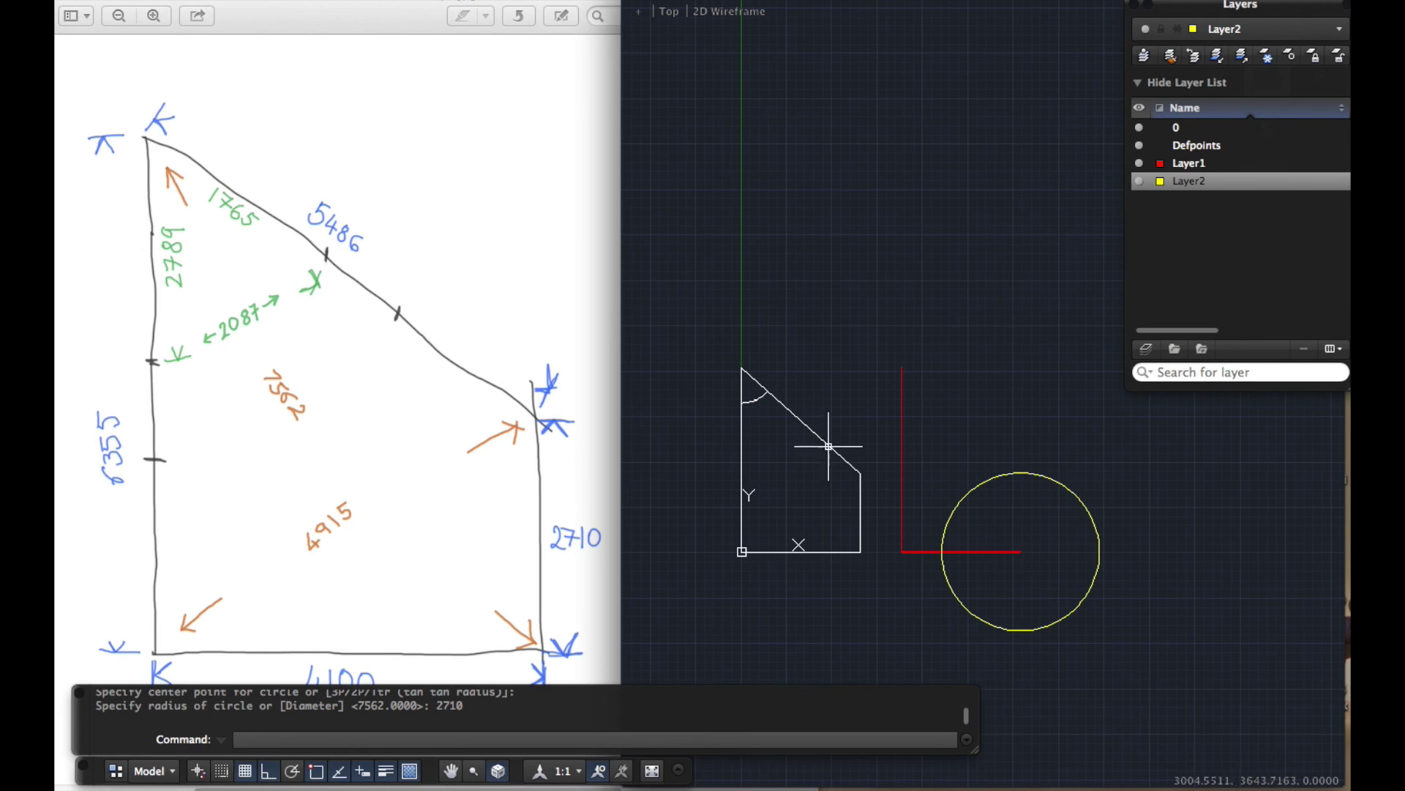
# Draw a circle of radius 4915 centred on the corner between the baseline and the left wall.
pyautogui.press('Return')
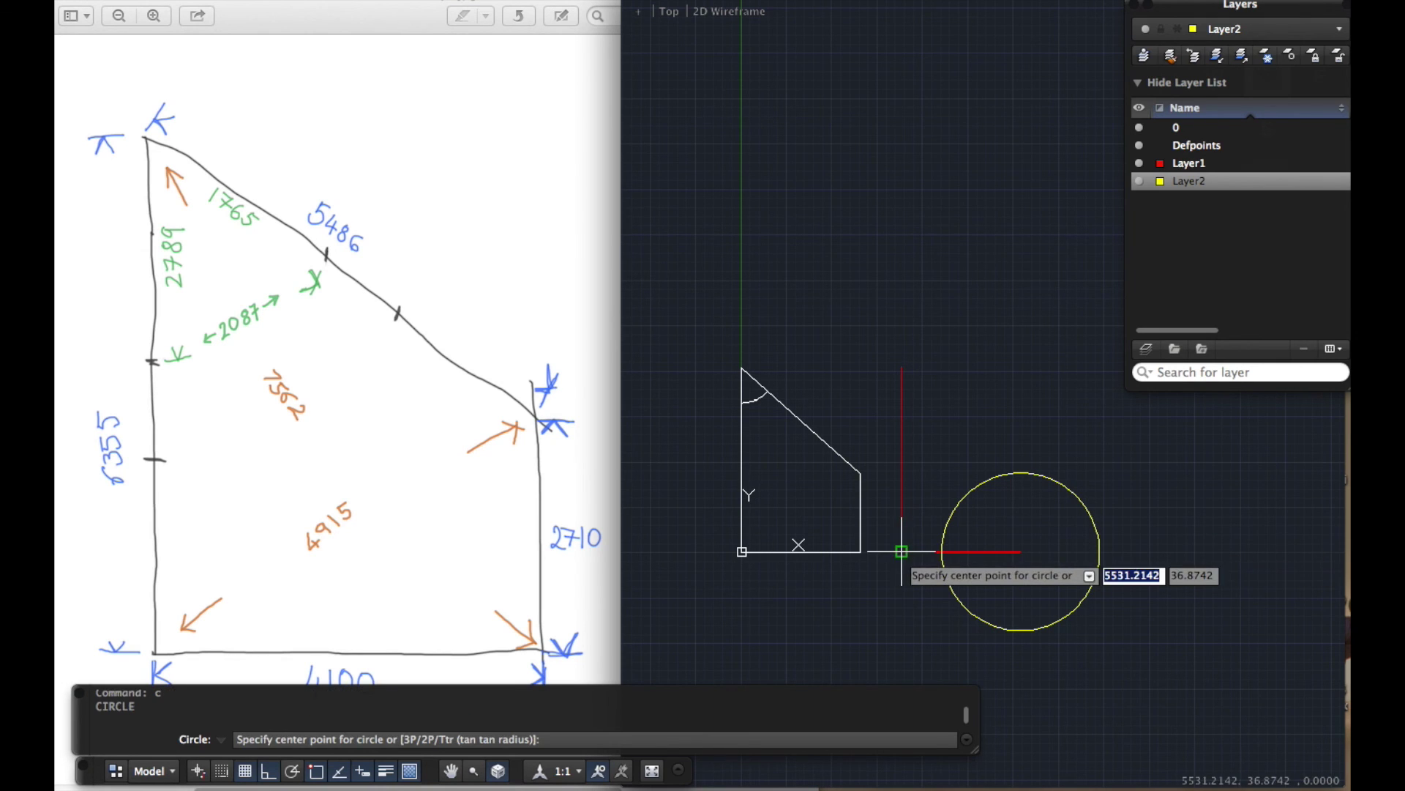
pyautogui.click(902, 550)
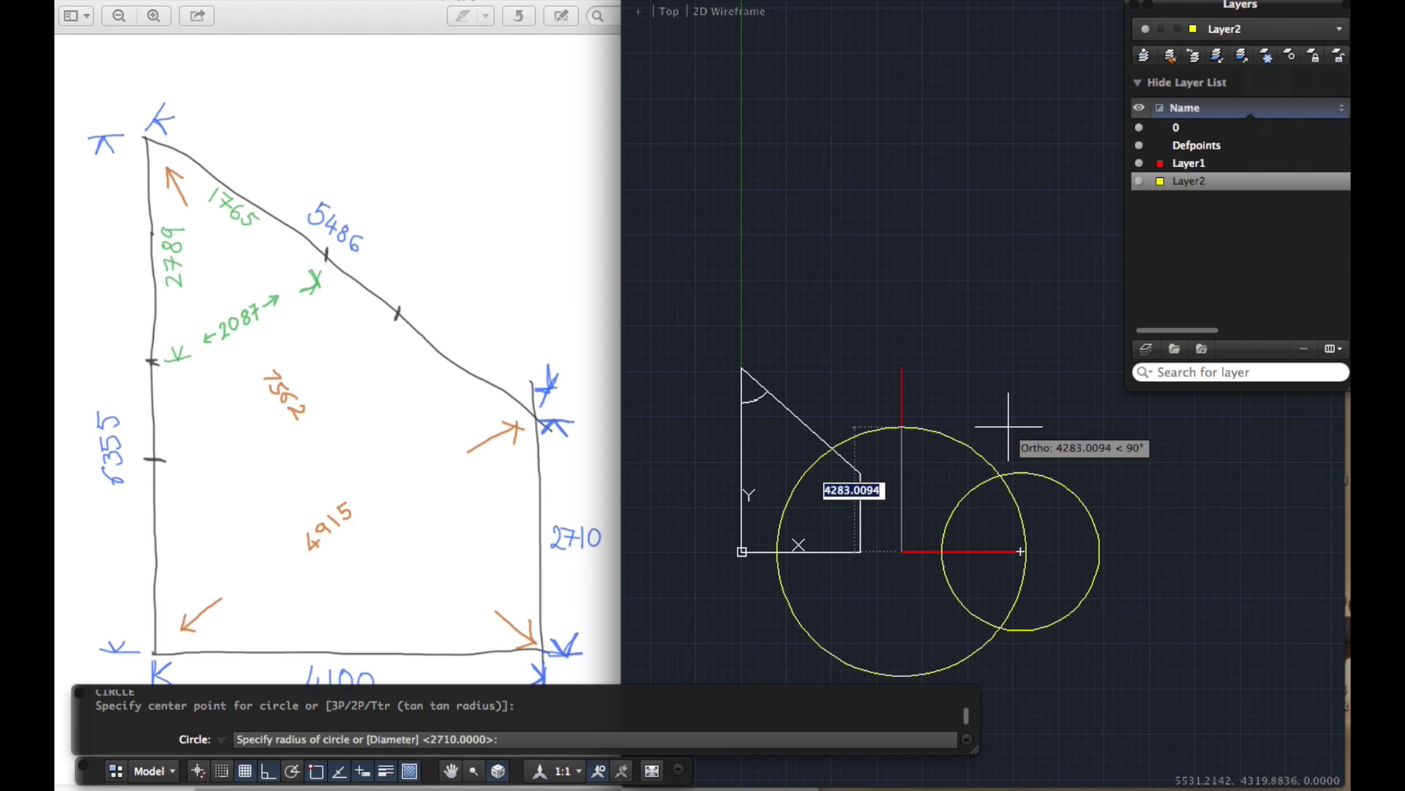
pyautogui.write('4915')
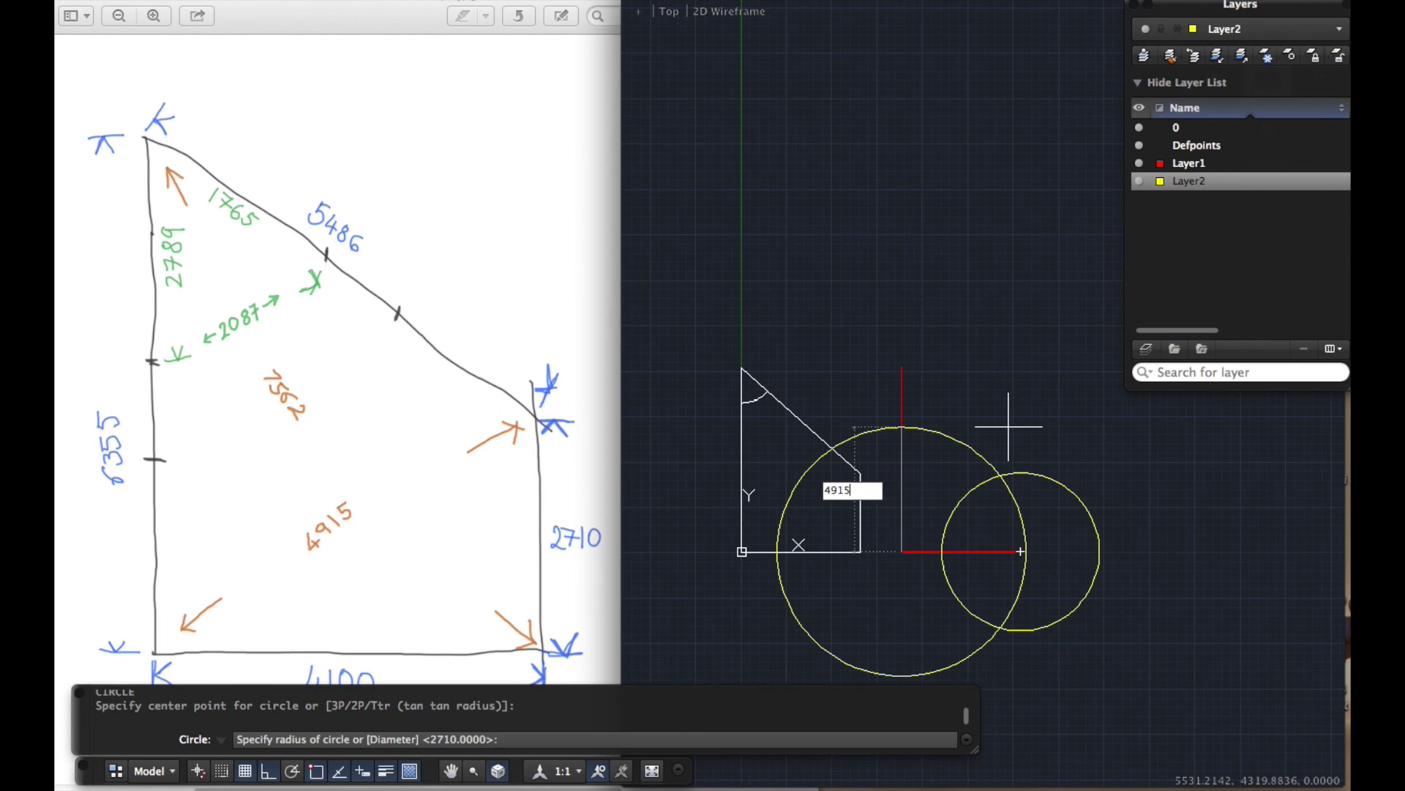
pyautogui.press('Return')
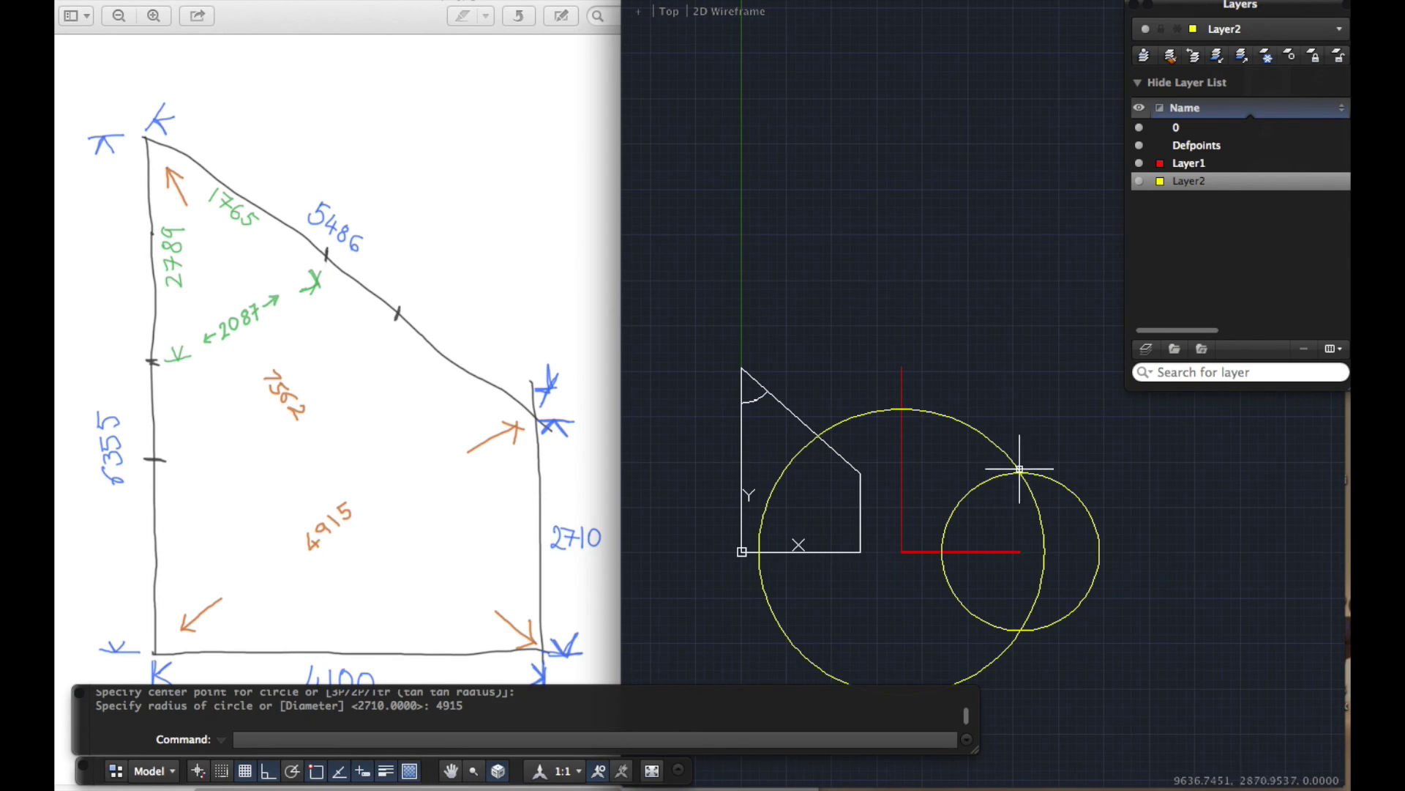
# Make Layer1 current and draw the right wall as a polyline from the baseline's right end to the yellow circles' upper crossing.
pyautogui.scroll(2, 1024, 553)
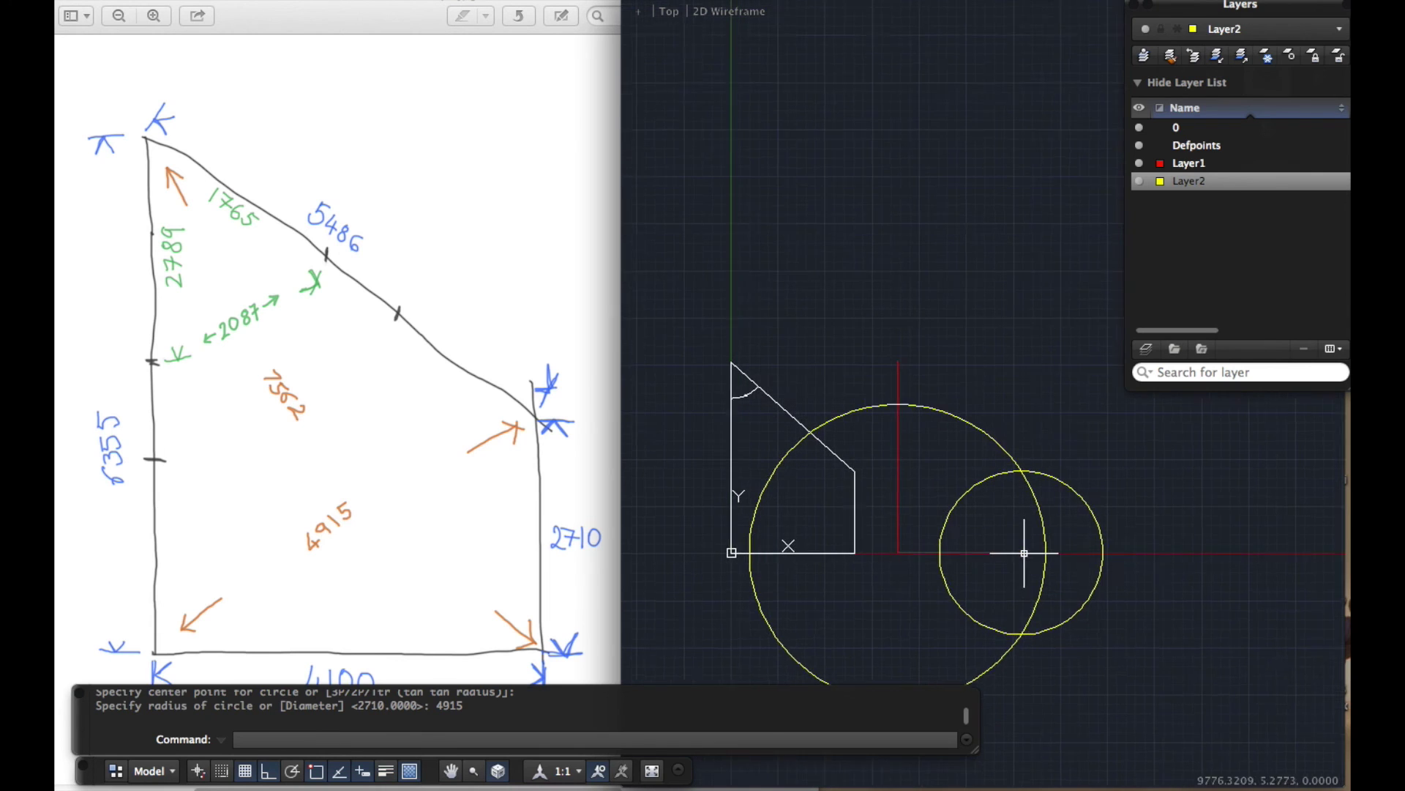
pyautogui.doubleClick(1191, 163)
pyautogui.write('pl')
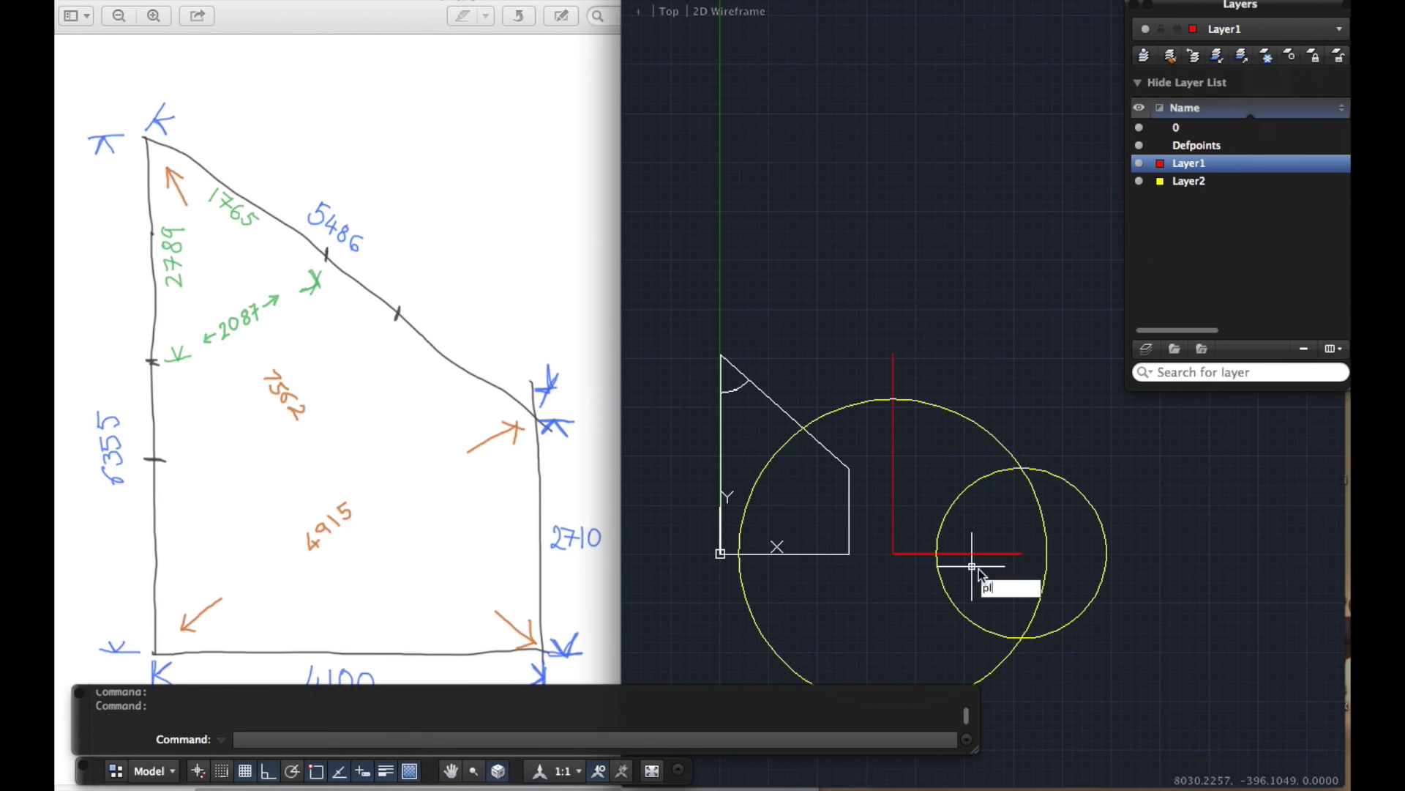
pyautogui.press('Return')
pyautogui.click(1020, 554)
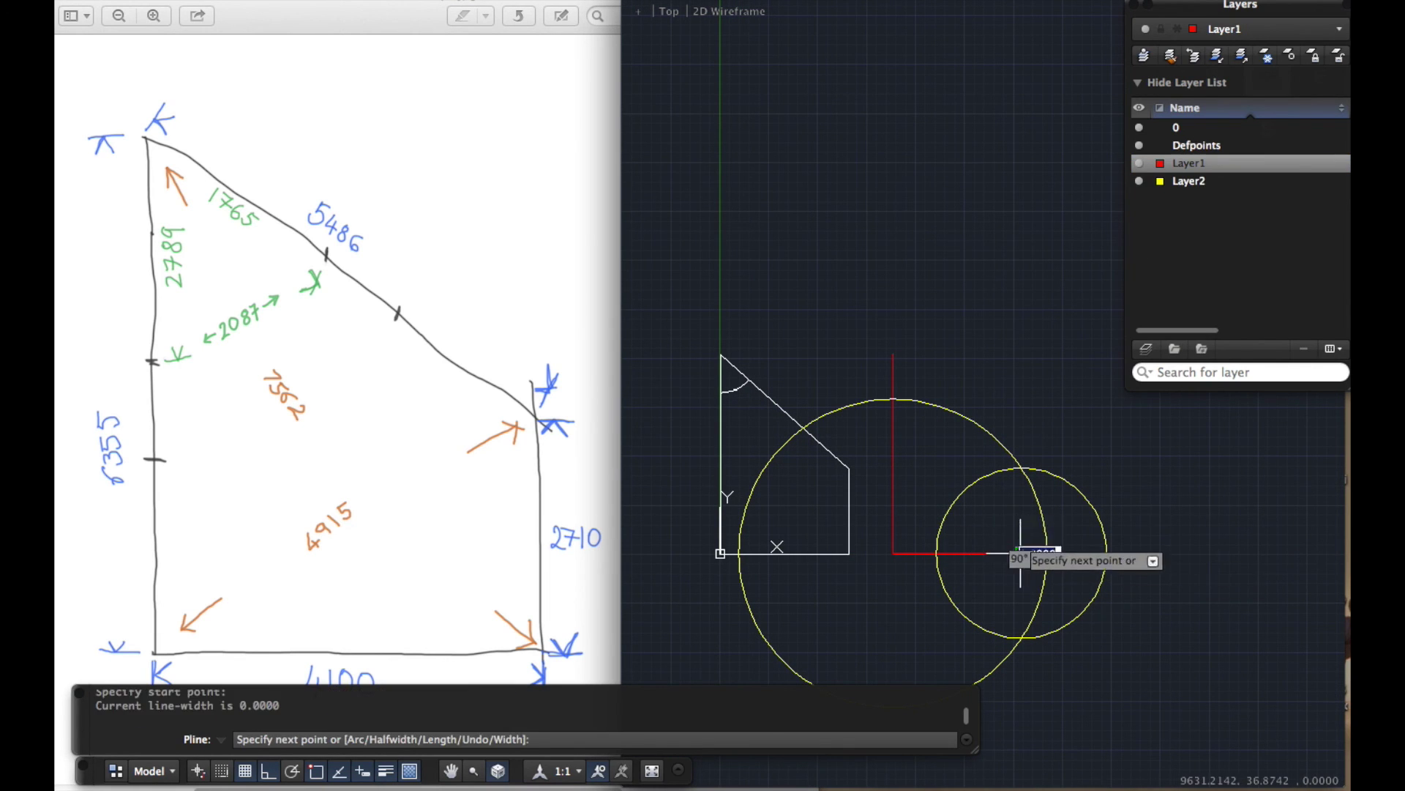
pyautogui.click(1021, 467)
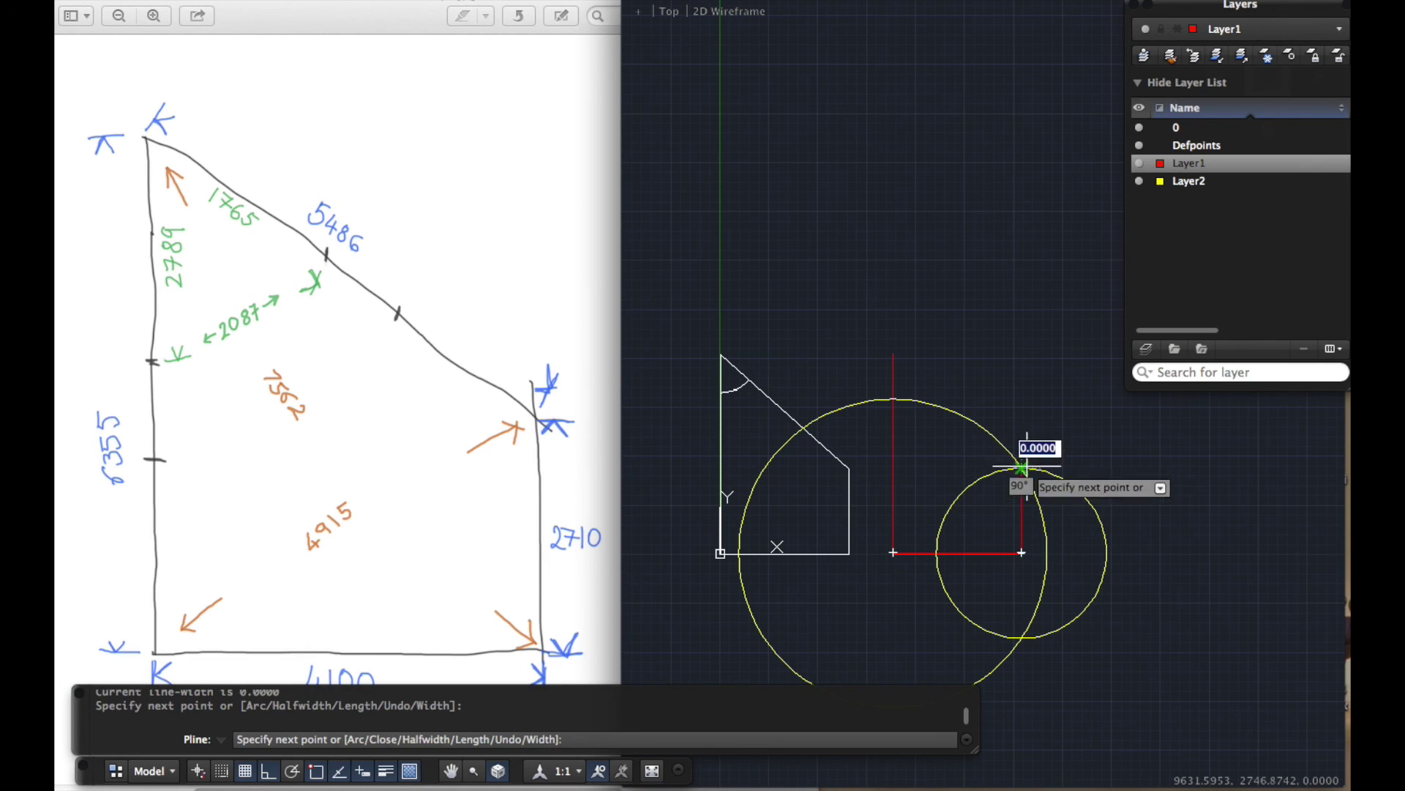
pyautogui.press('Return')
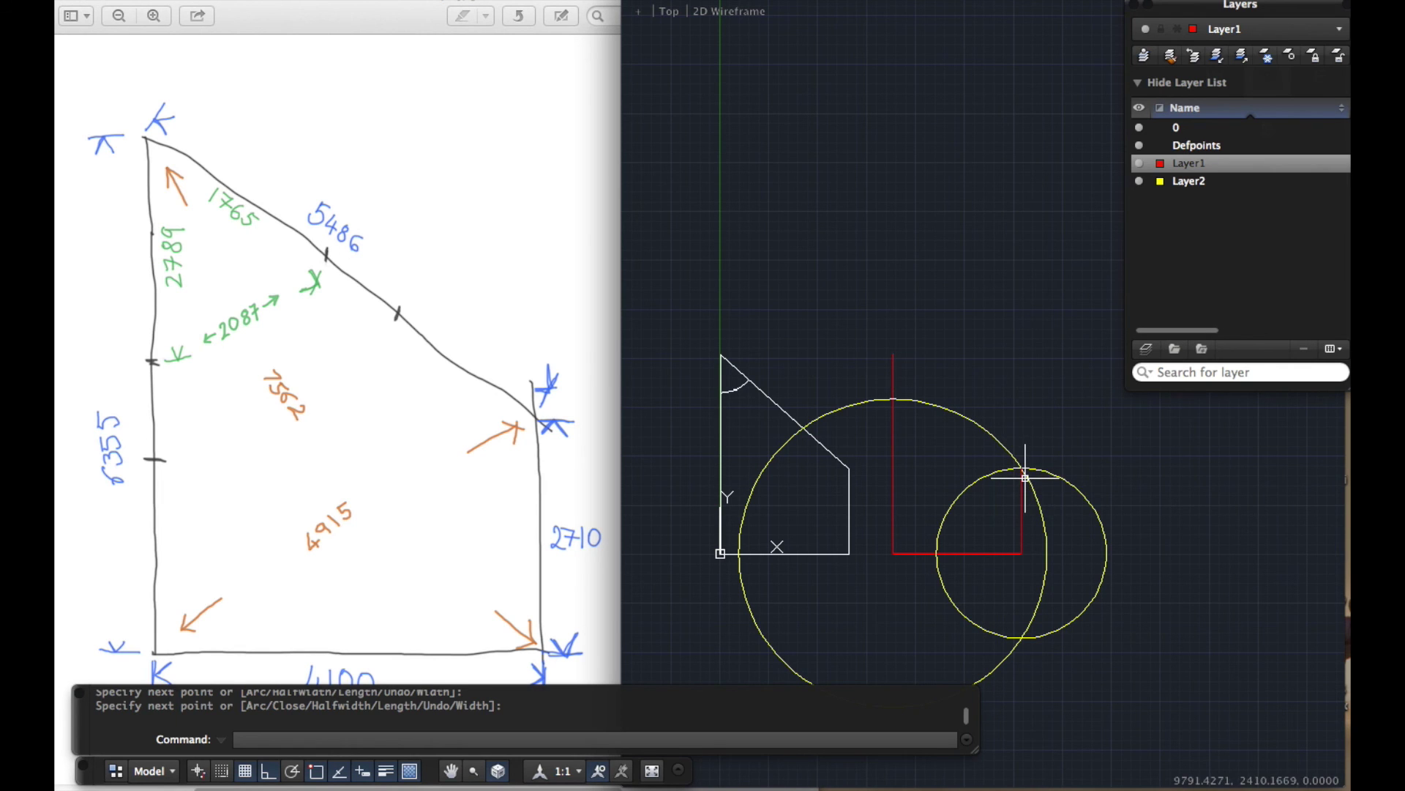
# Draw the sloping wall as a polyline from the right wall's upper end to the left wall's upper end.
pyautogui.write('pl')
pyautogui.press('Return')
pyautogui.click(1021, 468)
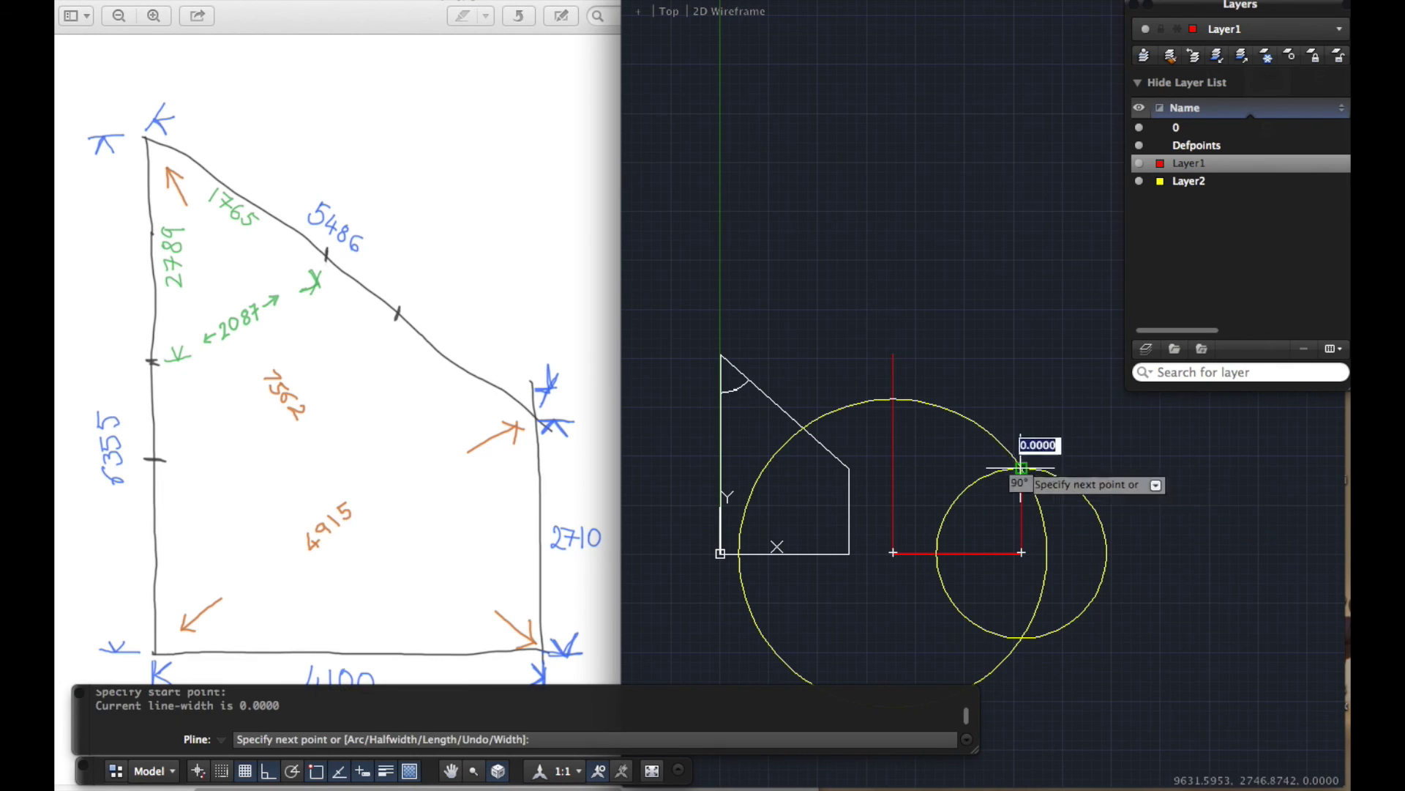
pyautogui.click(893, 357)
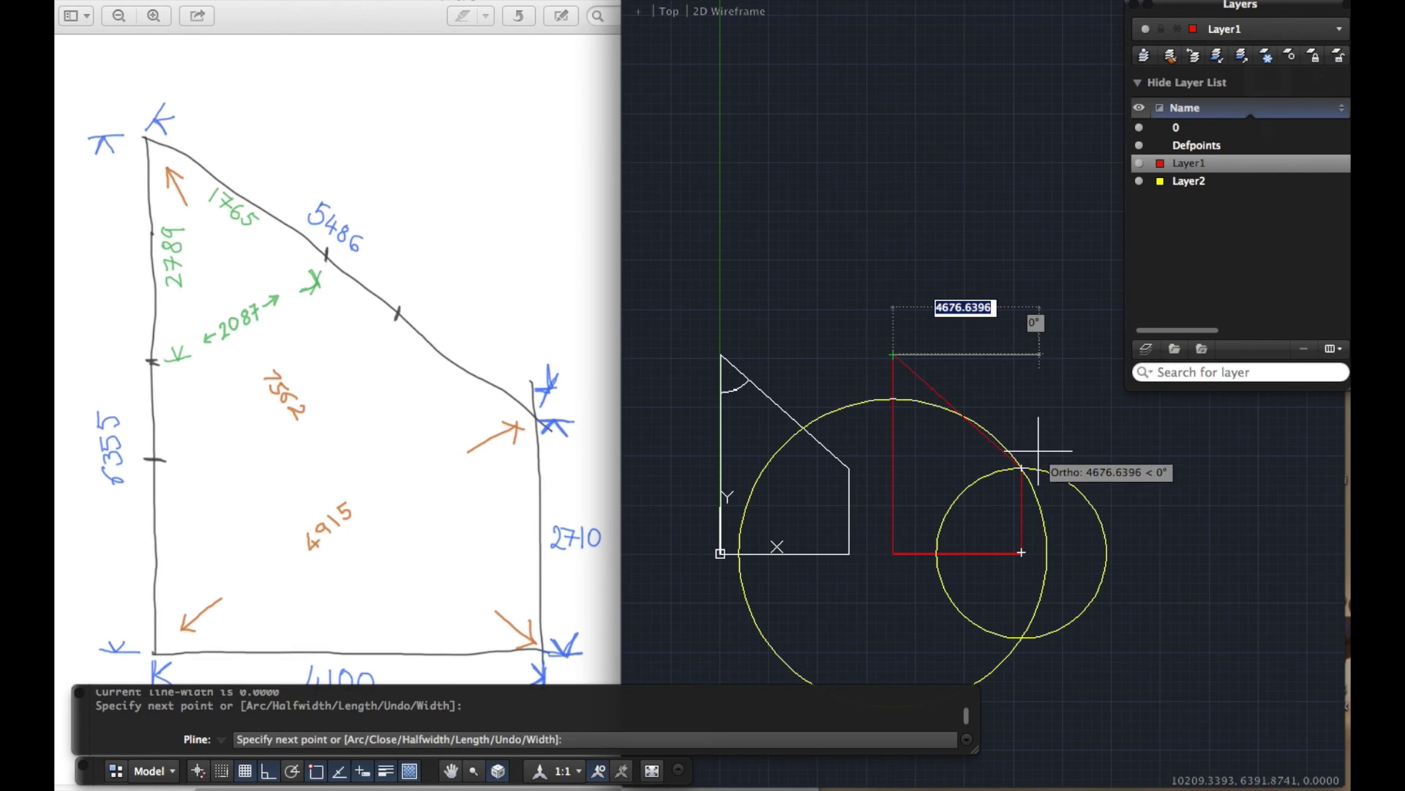
pyautogui.press('Return')
# Compare the completed red room outline and its construction circles with the white outline drawn beside it.
pyautogui.scroll(-3, 895, 430)
pyautogui.scroll(2, 992, 512)
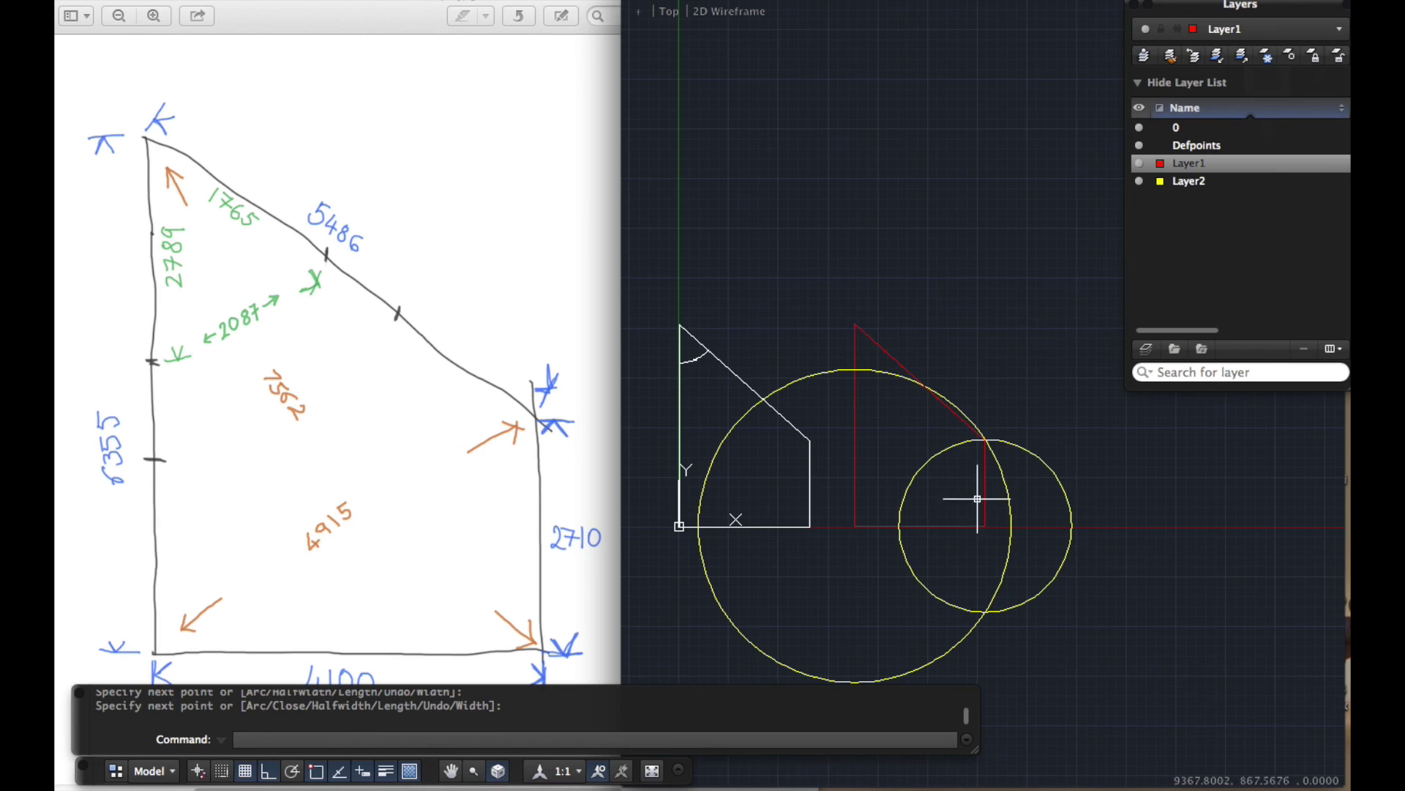
pyautogui.scroll(-1, 871, 414)
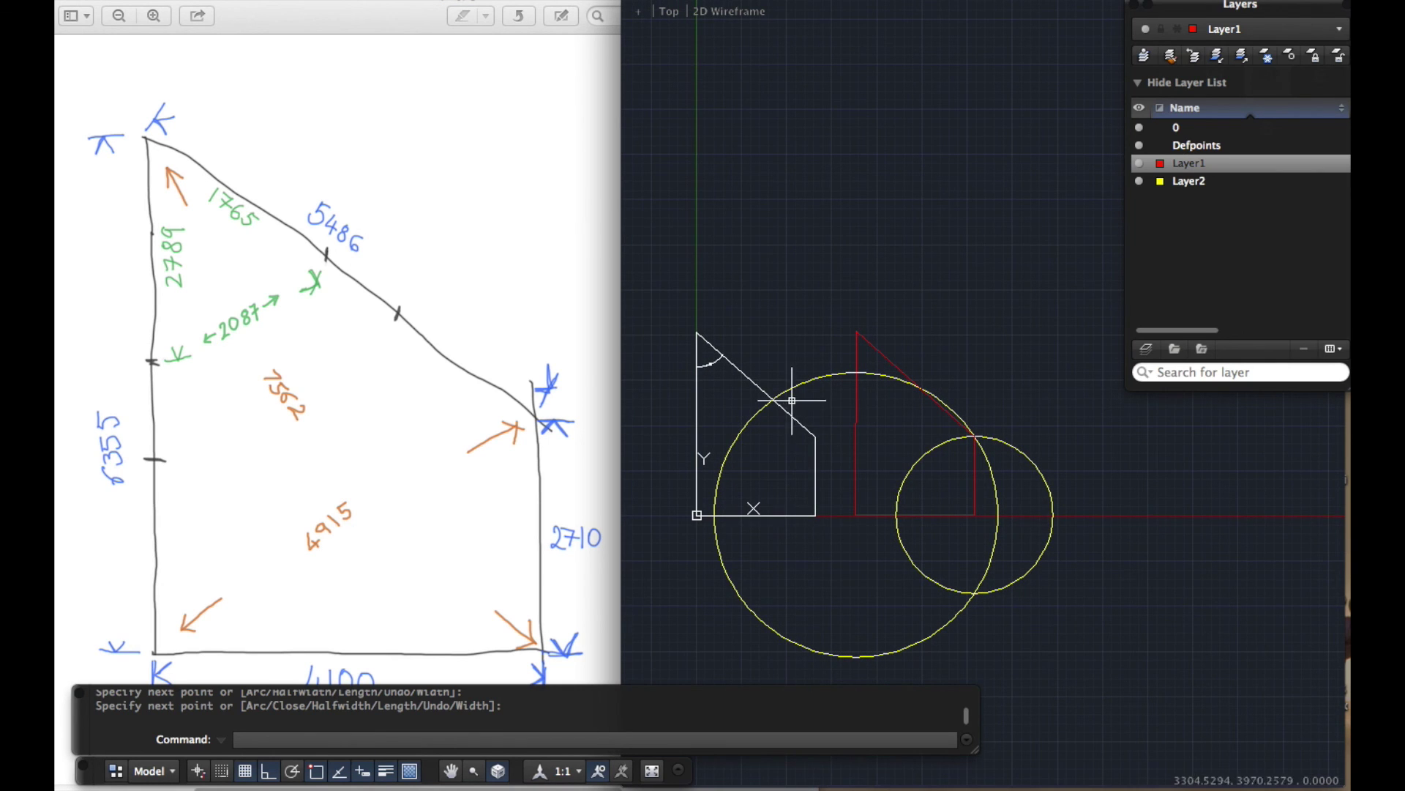
pyautogui.scroll(2, 910, 574)
pyautogui.scroll(-2, 908, 568)
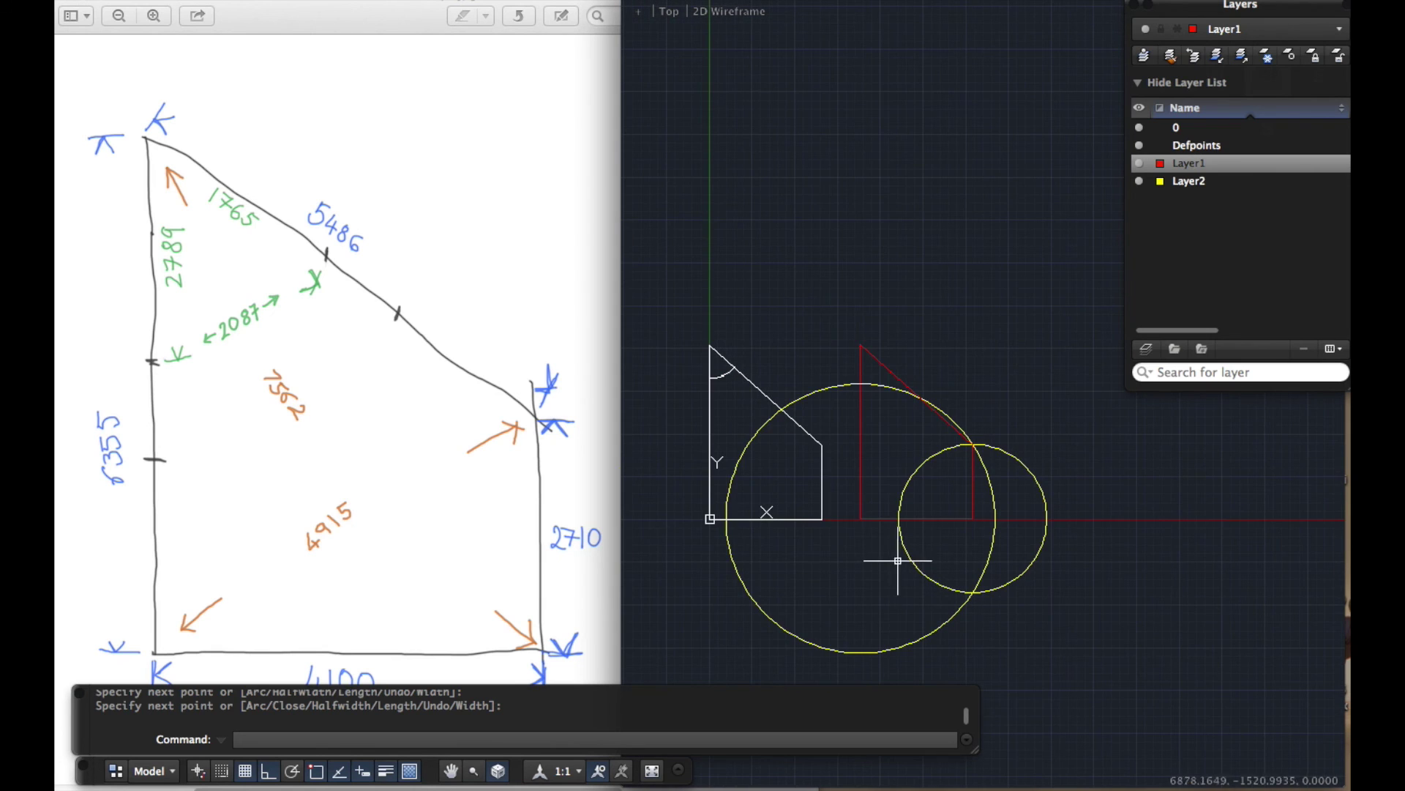
pyautogui.click(821, 437)
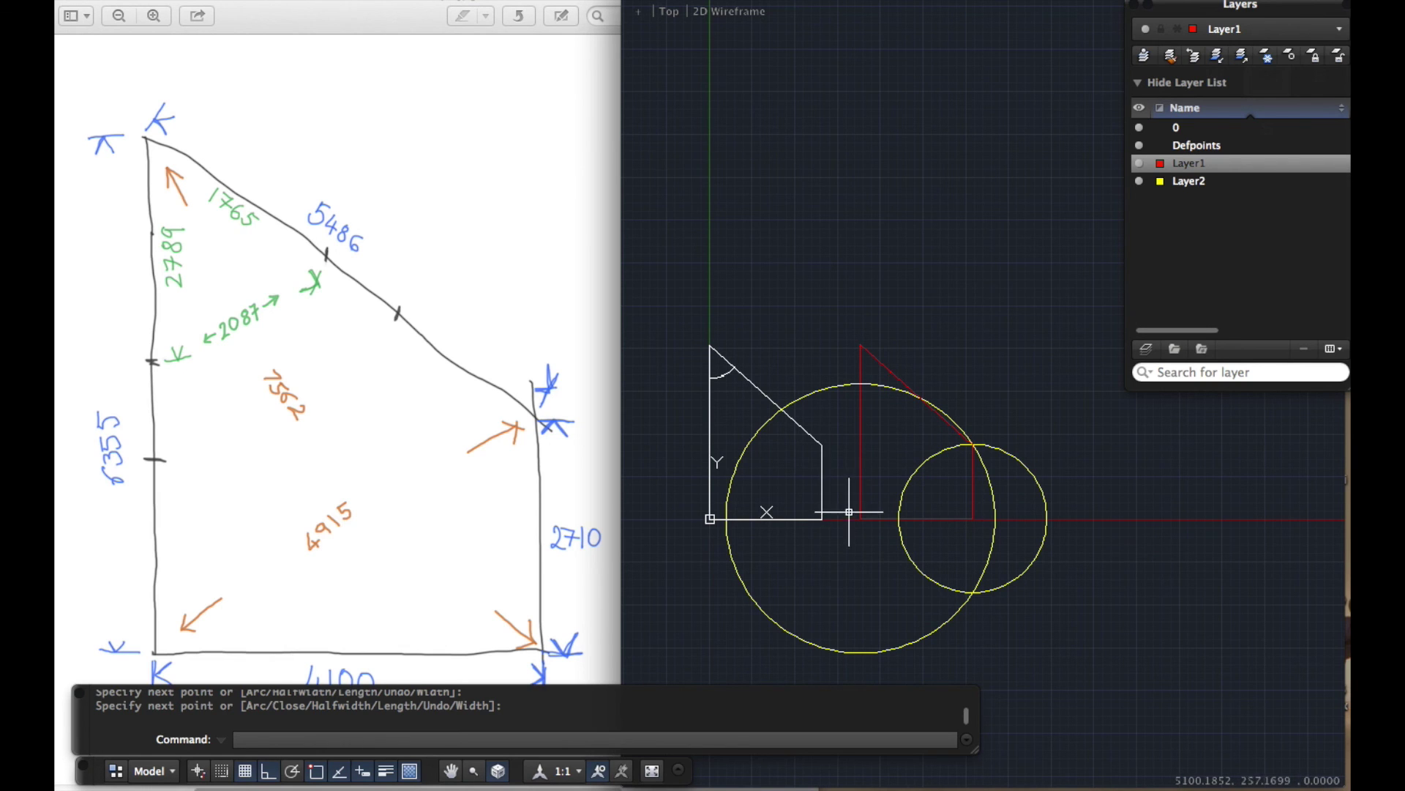
pyautogui.scroll(1, 698, 546)
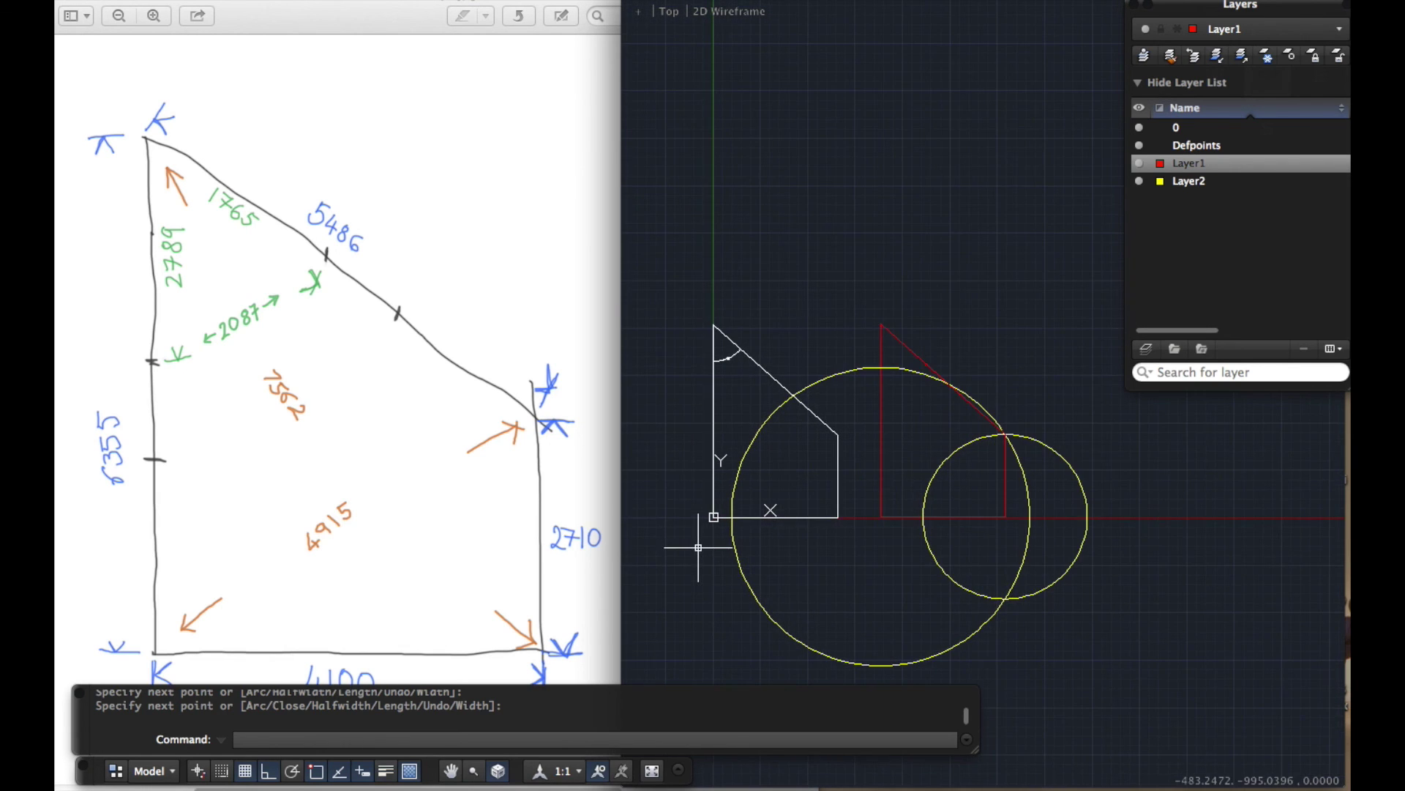
pyautogui.scroll(1, 698, 547)
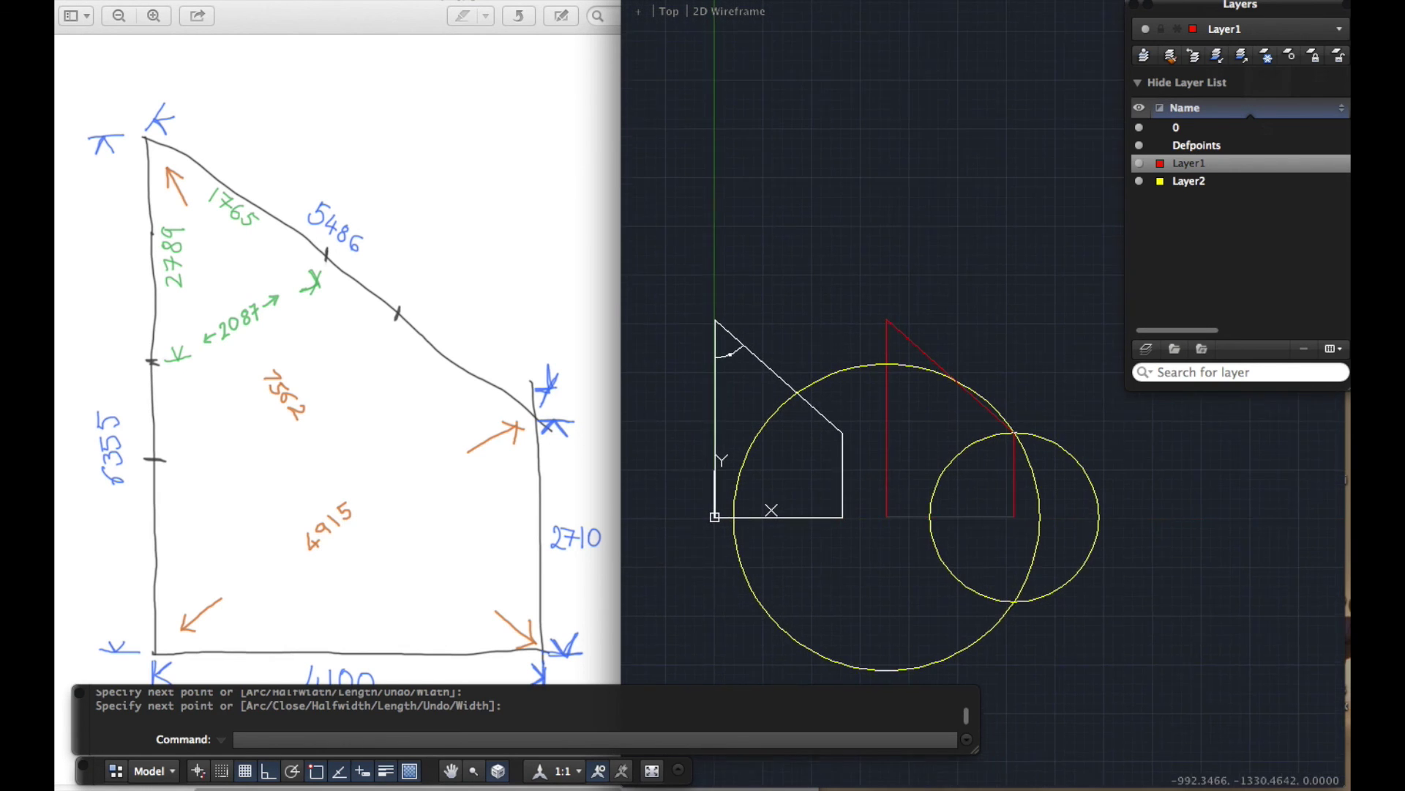
pyautogui.click(1081, 639)
pyautogui.click(1171, 608)
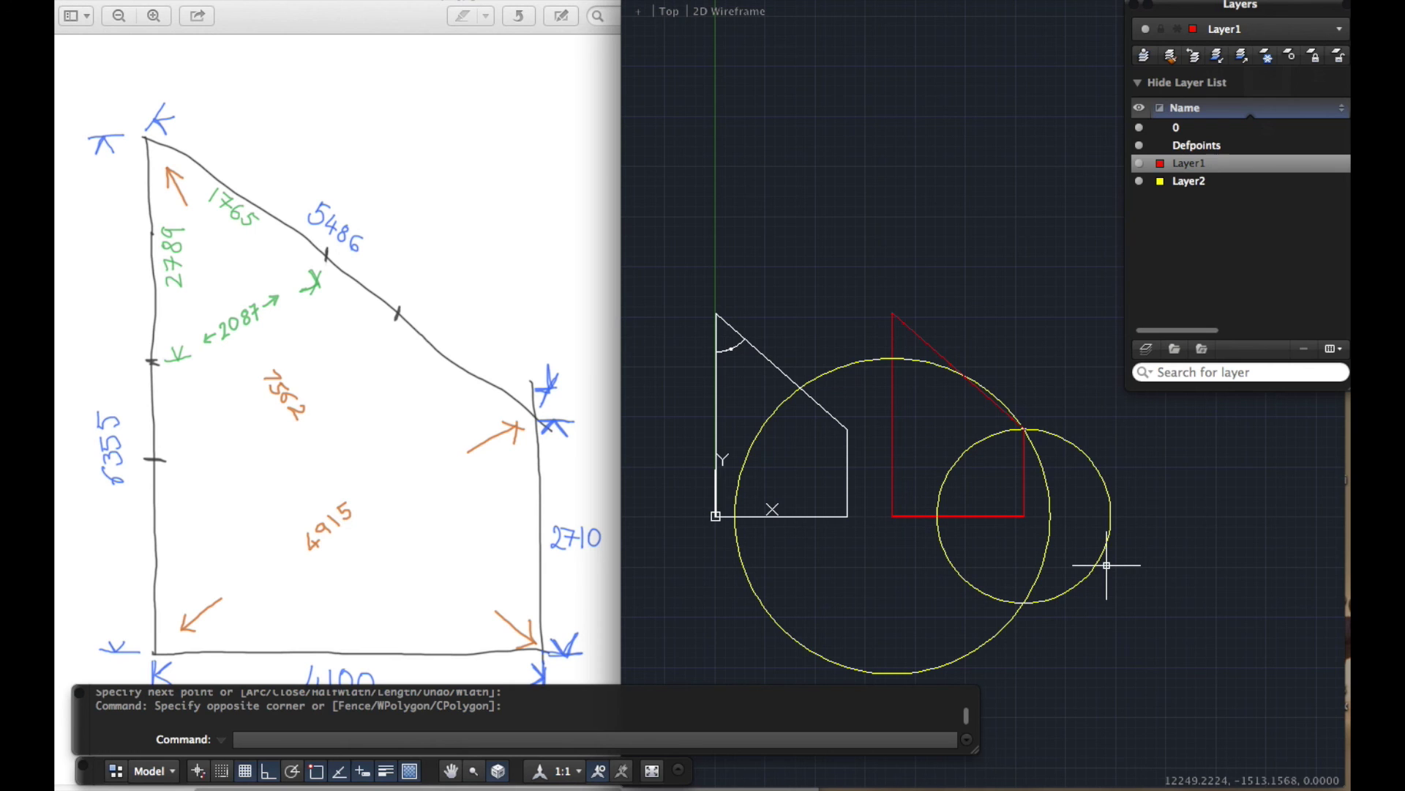
pyautogui.scroll(-2, 873, 557)
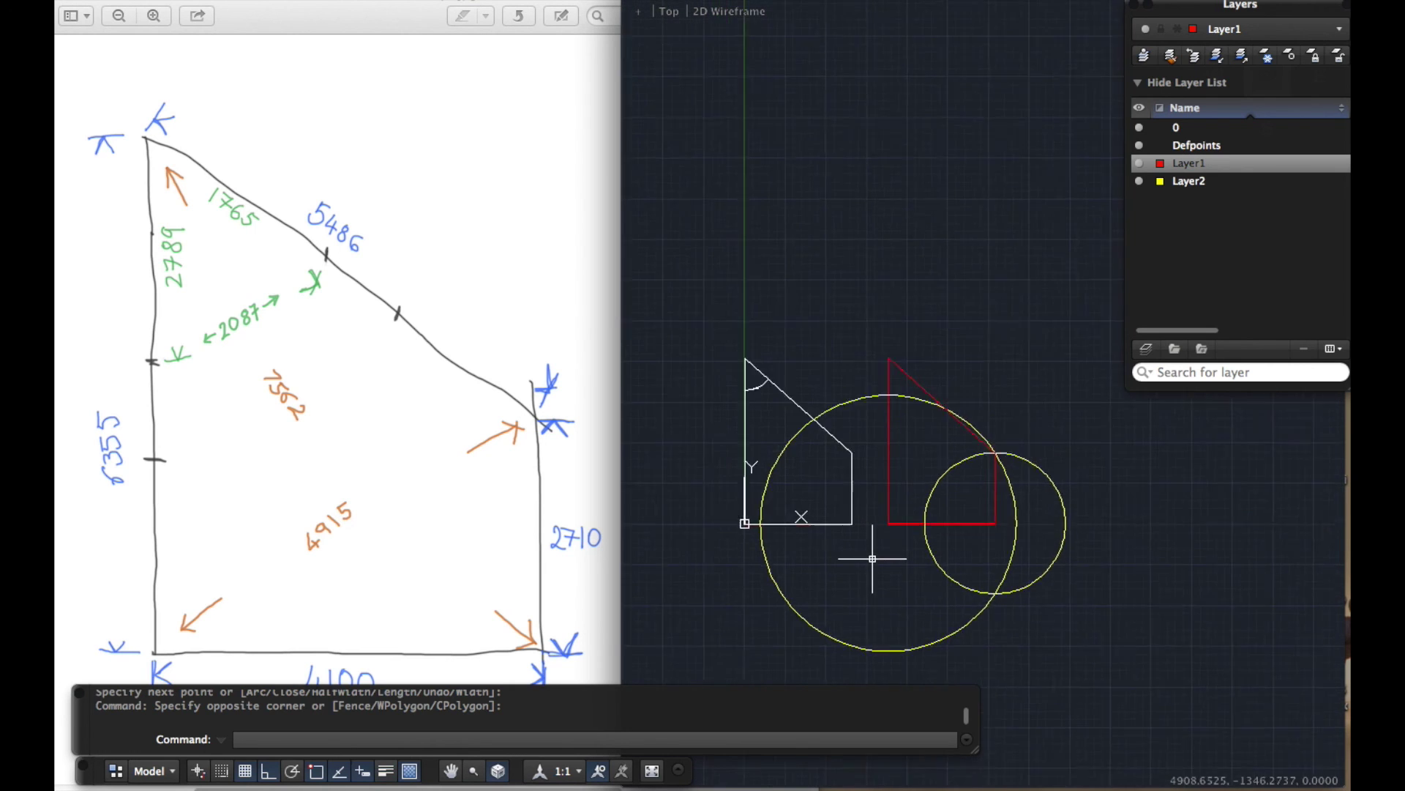
pyautogui.scroll(2, 974, 629)
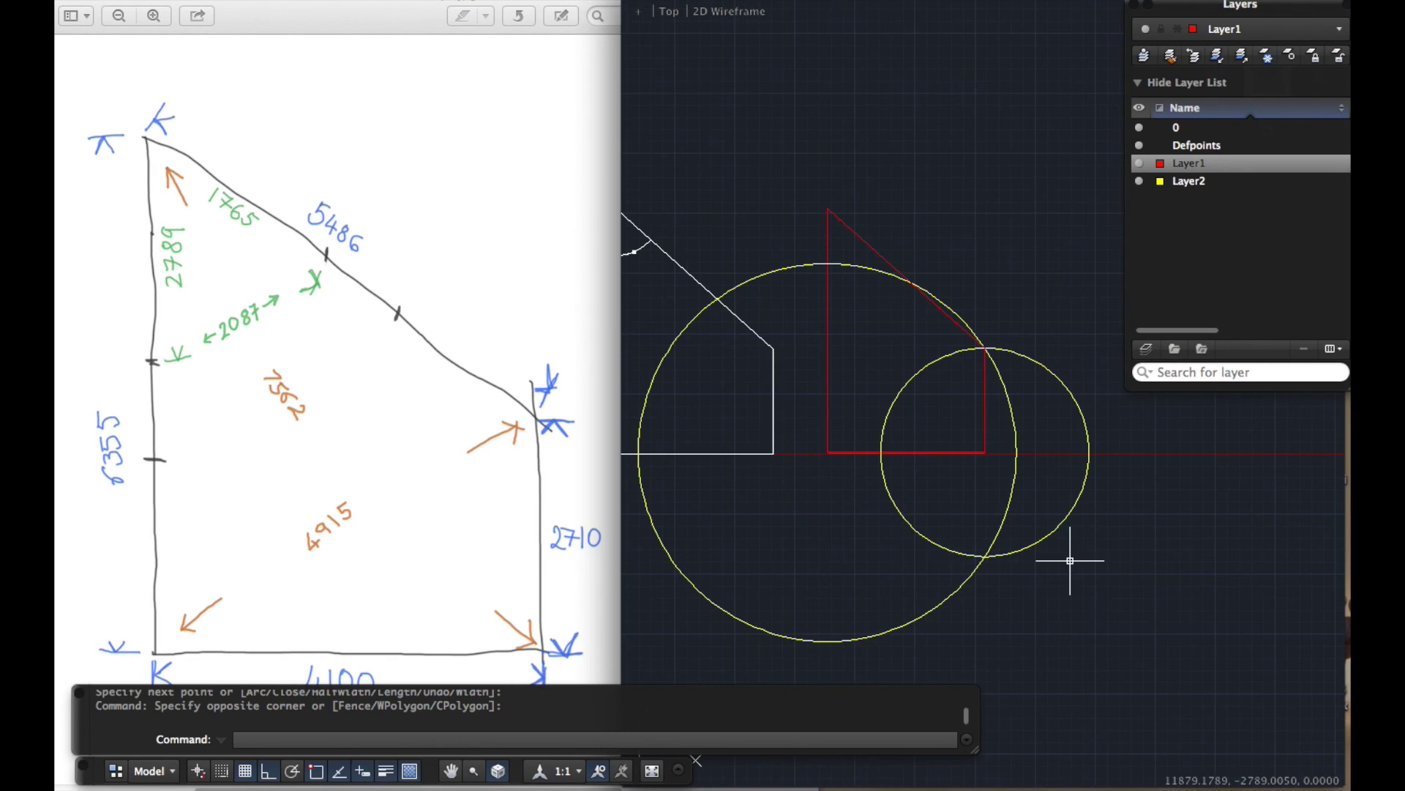